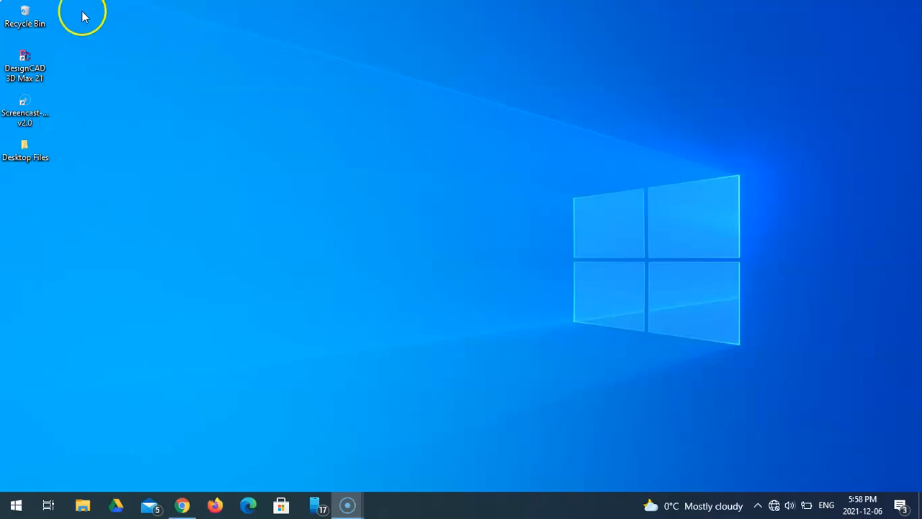
- Open DesignCAD 3D Max 21 and set the default units for new drawings and for opening unitless drawings to Feet
{"action": "double_click", "coordinate": [26, 63]}
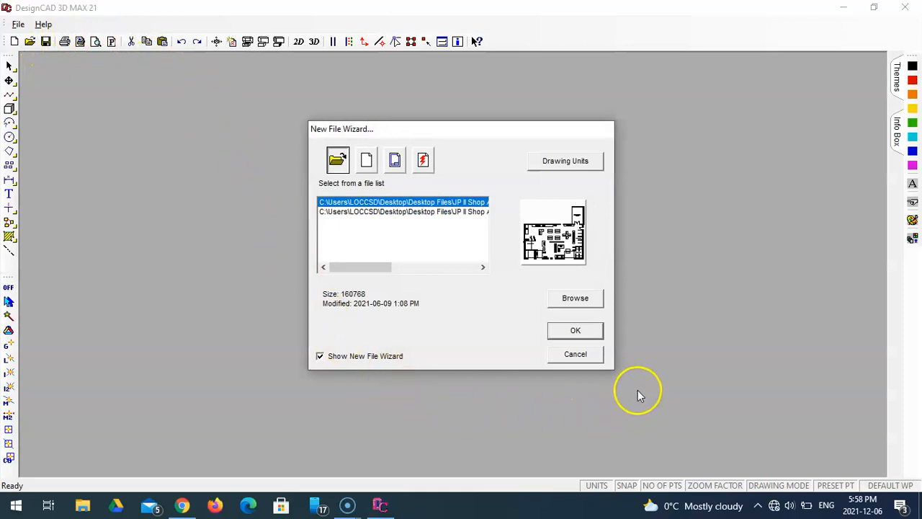
{"action": "left_click", "coordinate": [583, 163]}
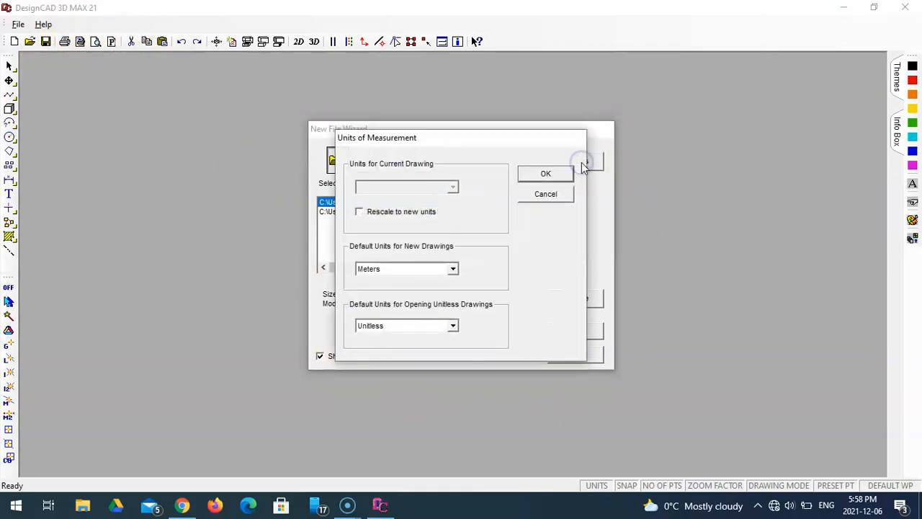
{"action": "left_click", "coordinate": [453, 268]}
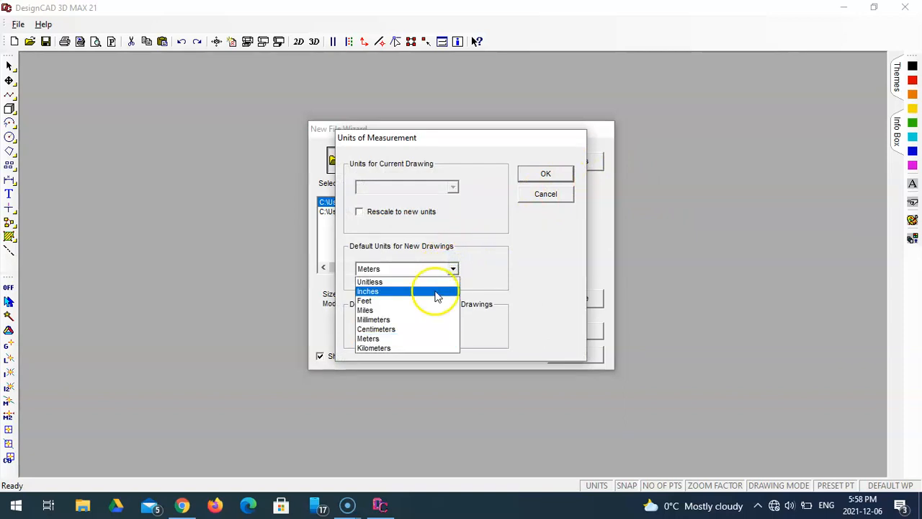
{"action": "left_click", "coordinate": [433, 302]}
{"action": "left_click", "coordinate": [453, 326]}
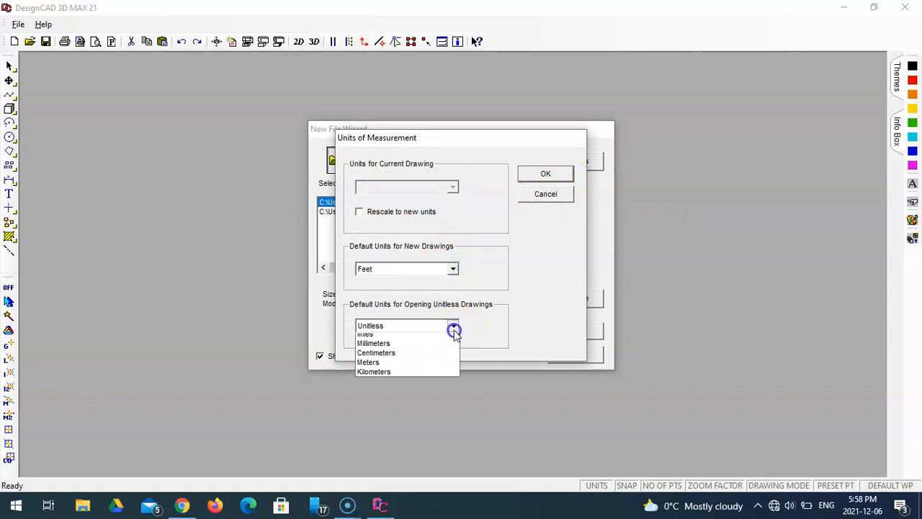
{"action": "left_click", "coordinate": [433, 359]}
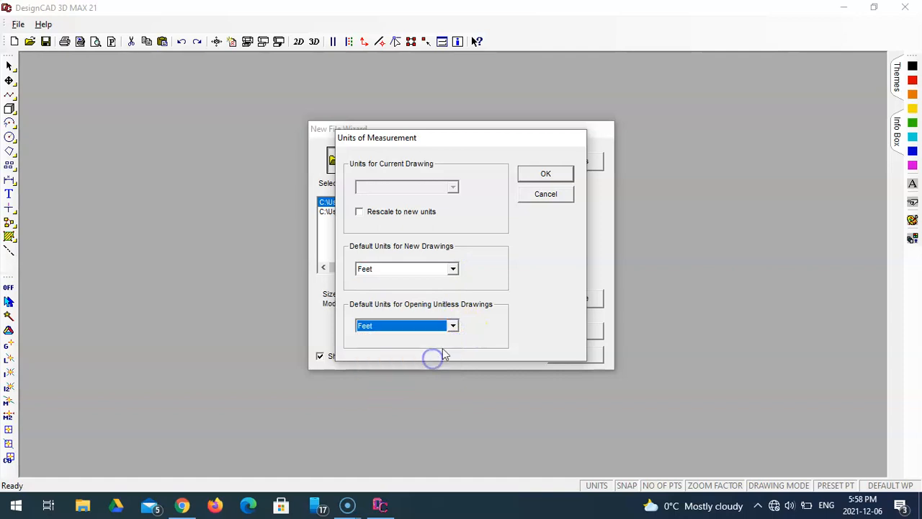
{"action": "left_click", "coordinate": [551, 175]}
- Create a new blank drawing and dismiss the Tip of the Day
{"action": "left_click", "coordinate": [367, 162]}
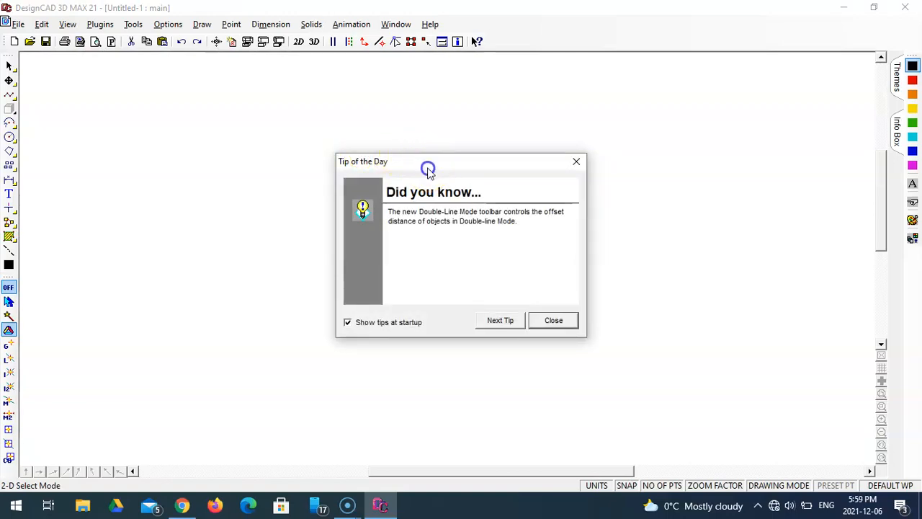
{"action": "left_click_drag", "start_coordinate": [424, 166], "coordinate": [426, 139]}
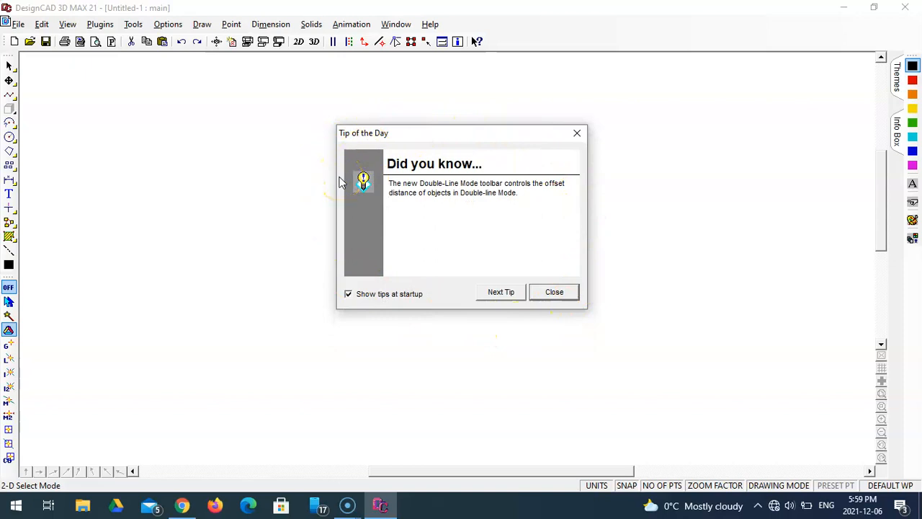
{"action": "left_click", "coordinate": [560, 294]}
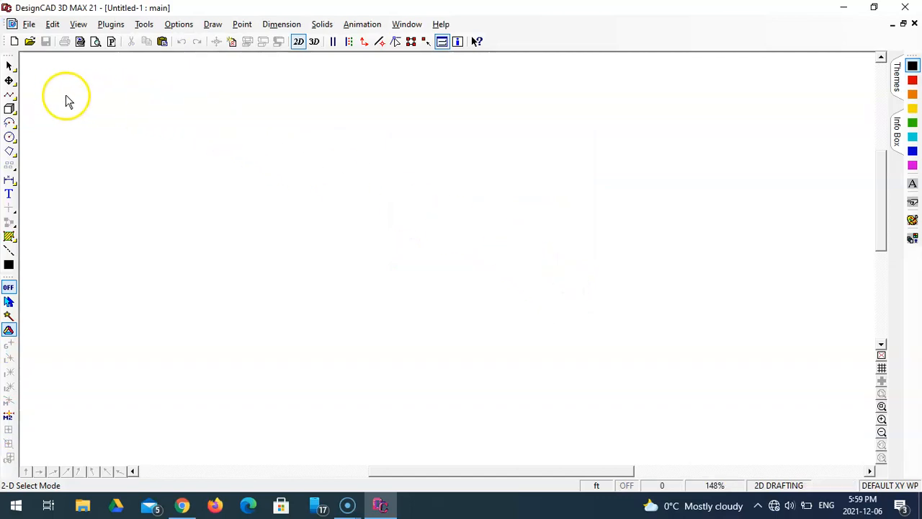
- Draw a horizontal orthogonal line 8 feet long, using a relative point of DX 8 and DY 0 from its start
{"action": "left_click", "coordinate": [10, 95]}
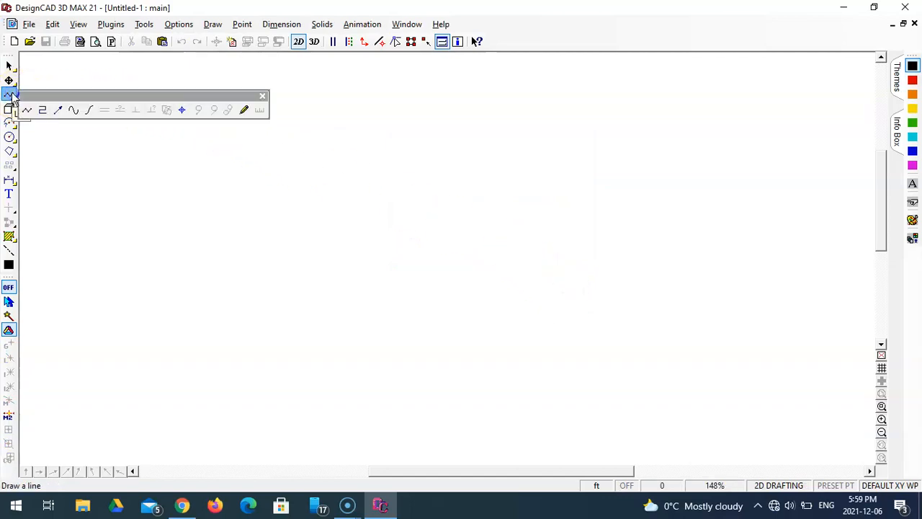
{"action": "left_click", "coordinate": [42, 109]}
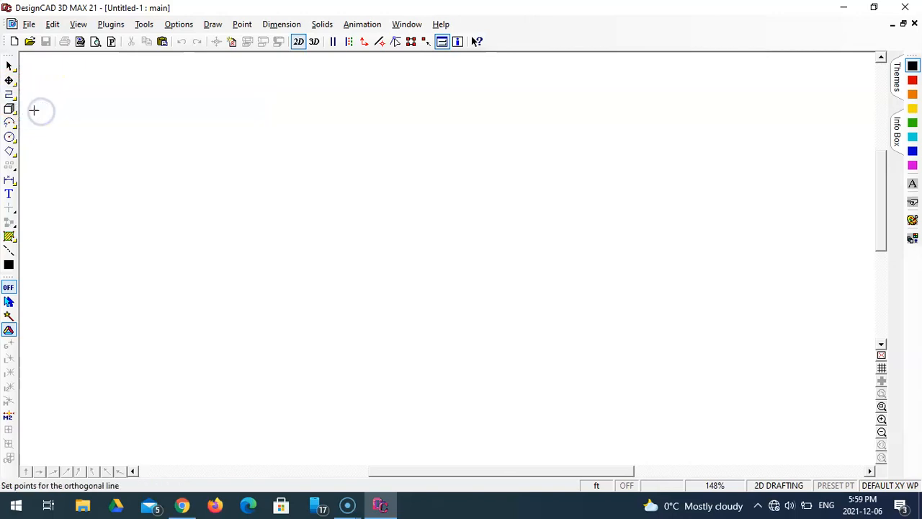
{"action": "left_click", "coordinate": [73, 98]}
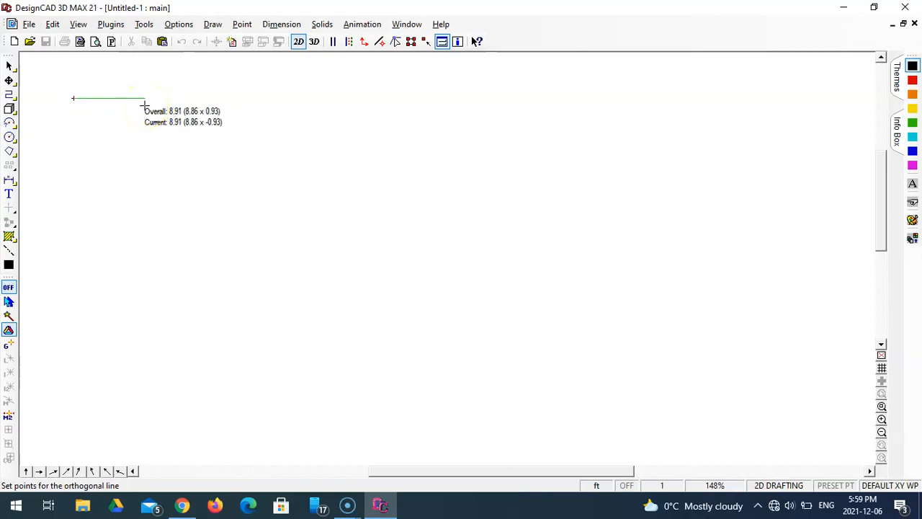
{"action": "key", "text": "apostrophe"}
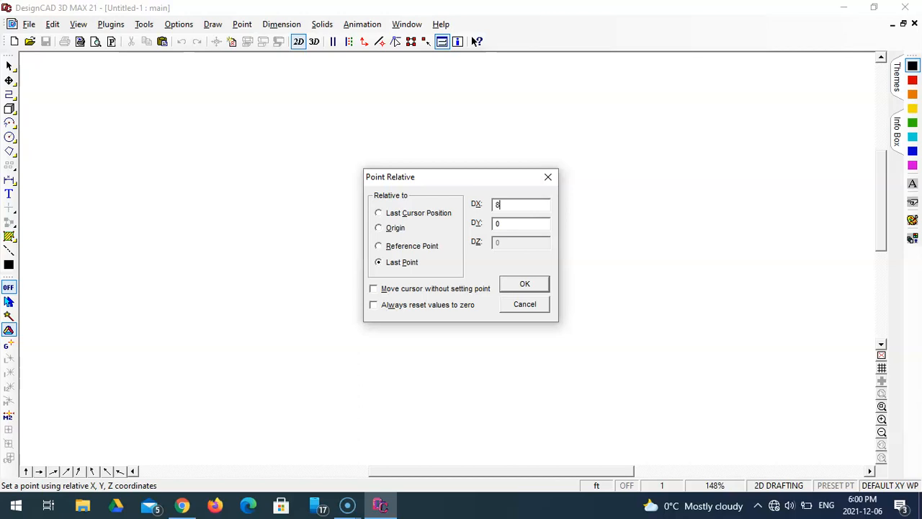
{"action": "key", "text": "Return"}
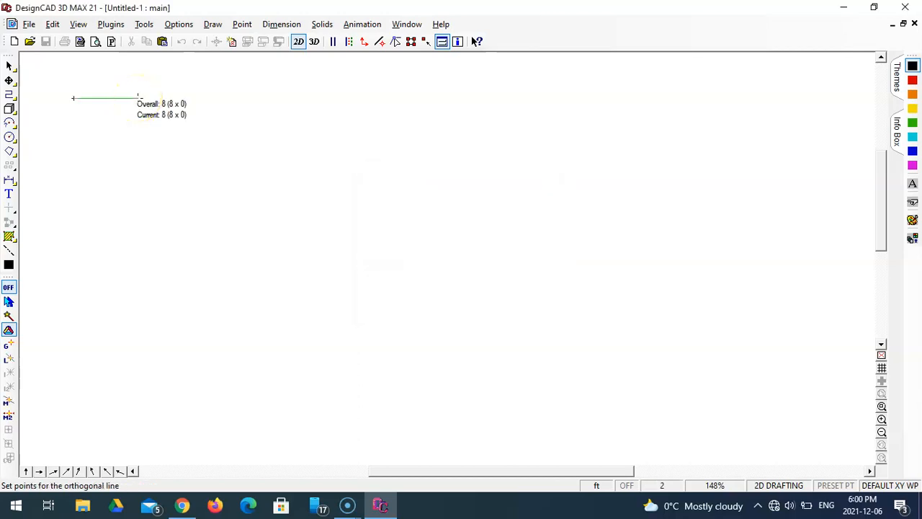
{"action": "key", "text": "Return"}
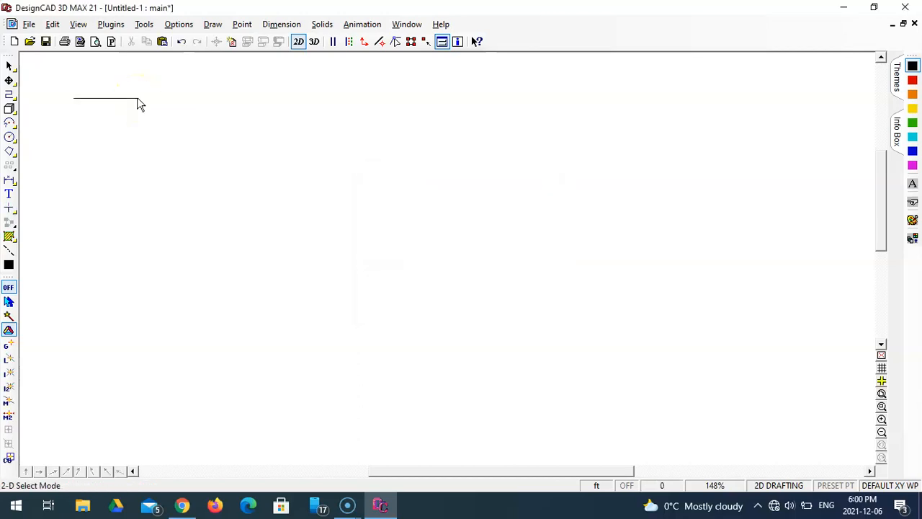
- Draw a 4-foot horizontal orthogonal line continuing from the right end of the 8-foot line, using relative DX 4
{"action": "left_click", "coordinate": [9, 94]}
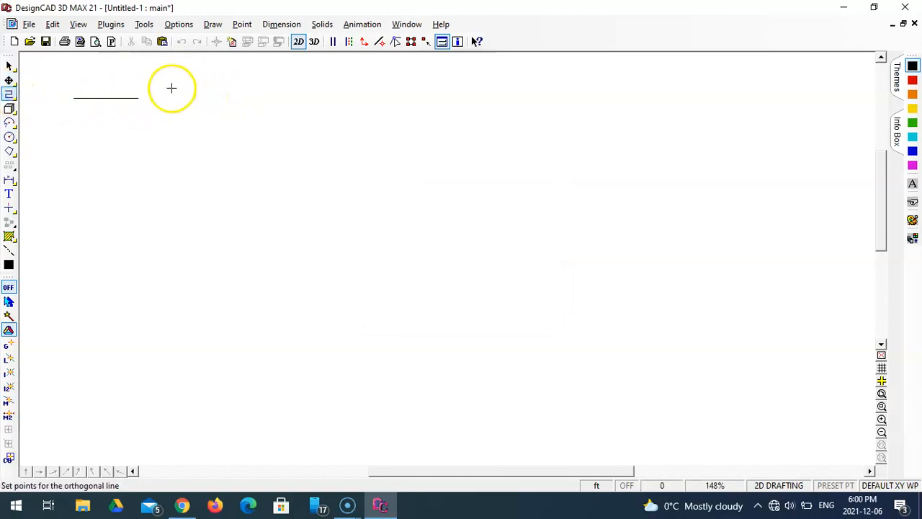
{"action": "left_click", "coordinate": [135, 98]}
{"action": "key", "text": "apostrophe"}
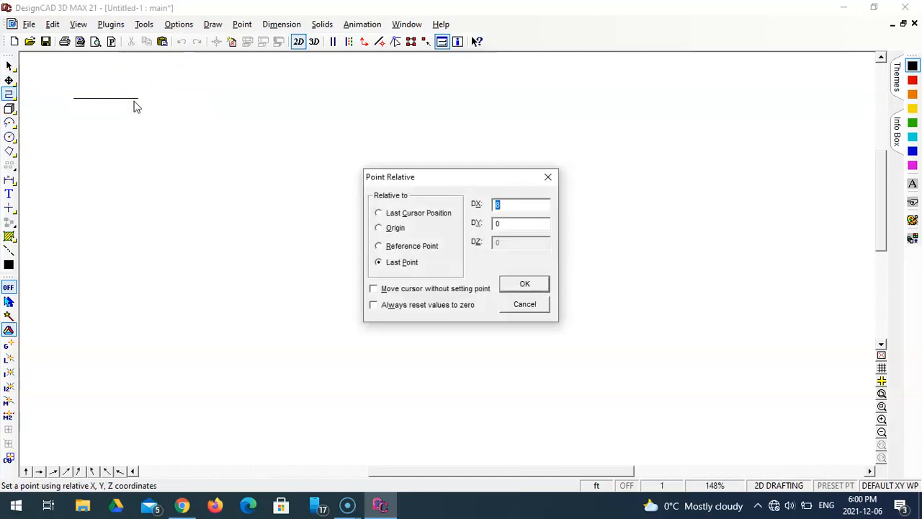
{"action": "type", "text": "4"}
{"action": "key", "text": "Return"}
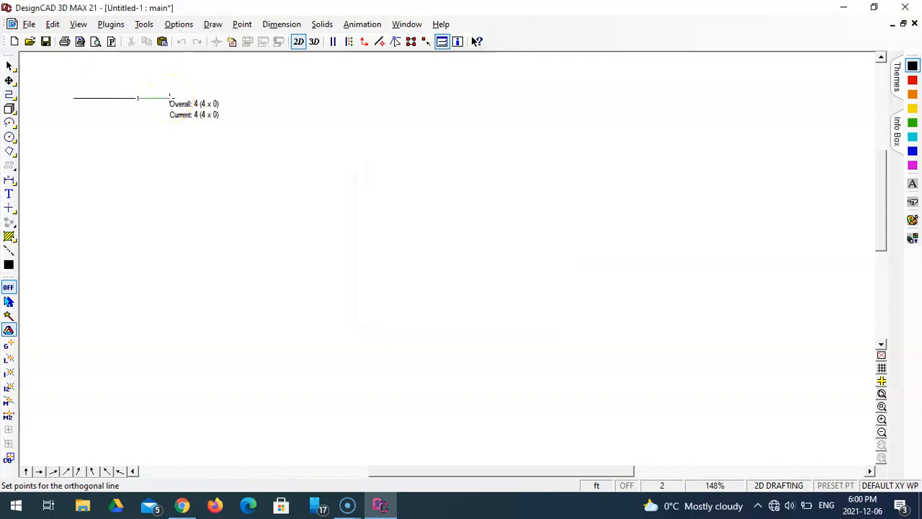
{"action": "key", "text": "Return"}
- Extend the wall line with another 8-foot horizontal orthogonal line from the right end of the 4-foot segment
{"action": "left_click", "coordinate": [9, 94]}
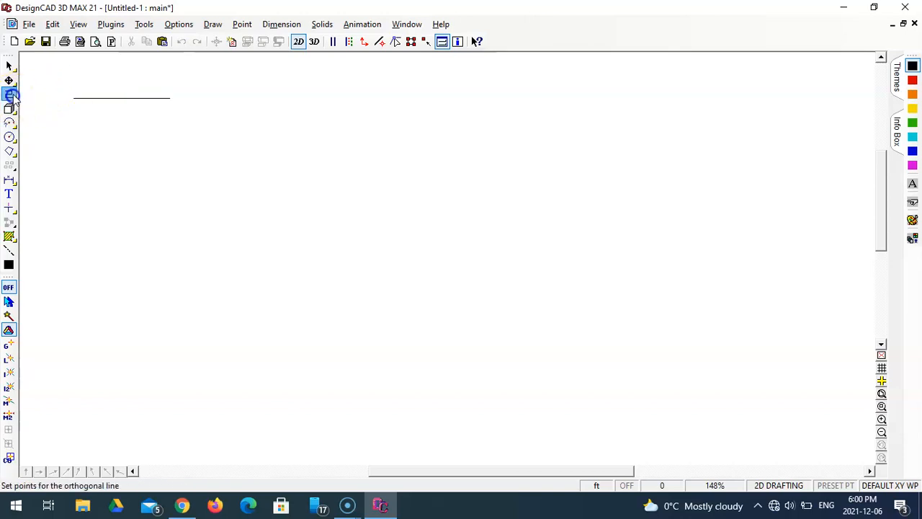
{"action": "left_click", "coordinate": [186, 96]}
{"action": "key", "text": "space"}
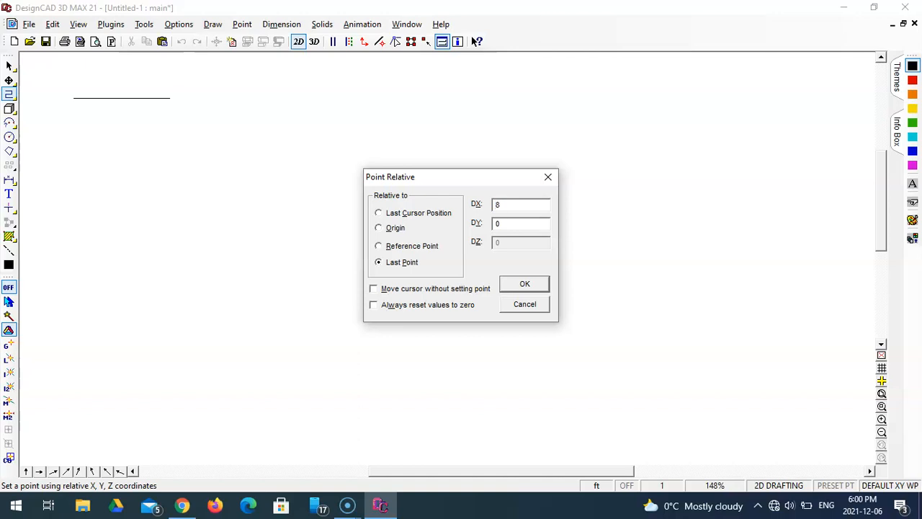
{"action": "type", "text": "8"}
{"action": "key", "text": "Return"}
{"action": "key", "text": "Return"}
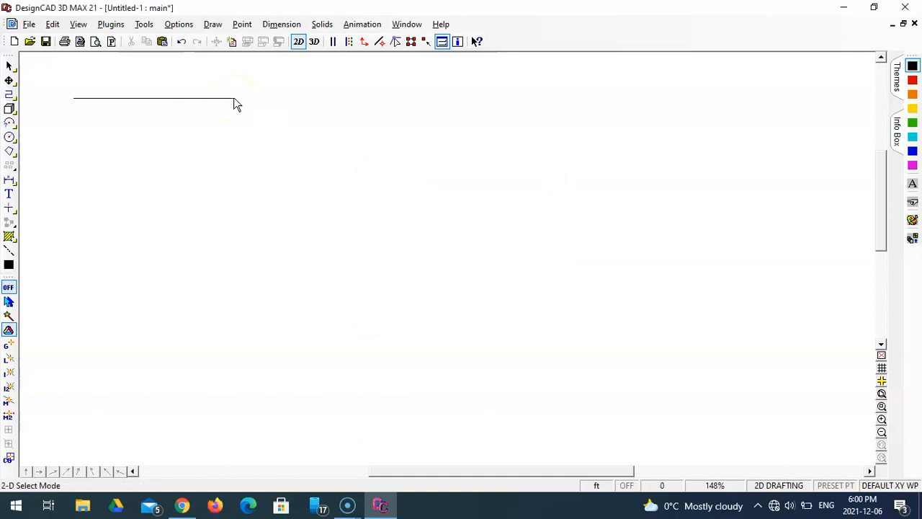
- Add an automatic linear dimension above the first 8-foot segment of the line
{"action": "left_click", "coordinate": [881, 394]}
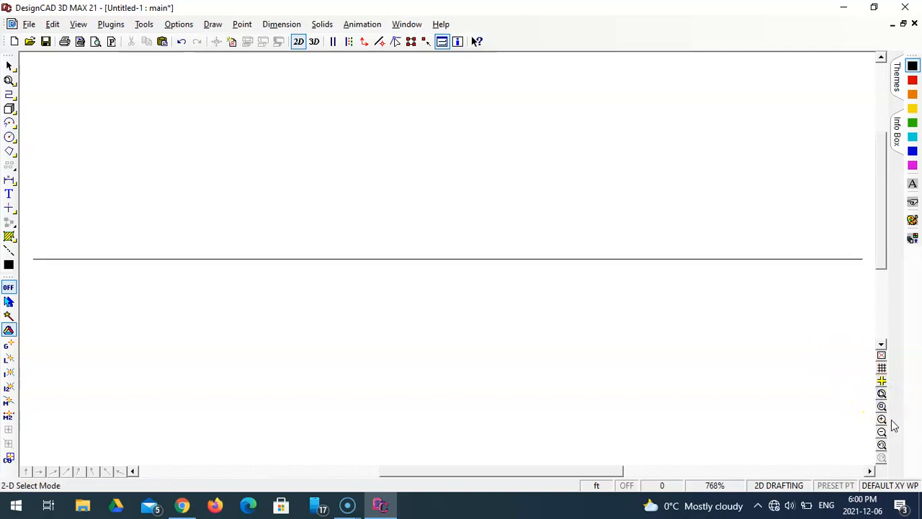
{"action": "left_click", "coordinate": [881, 432]}
{"action": "left_click", "coordinate": [431, 325]}
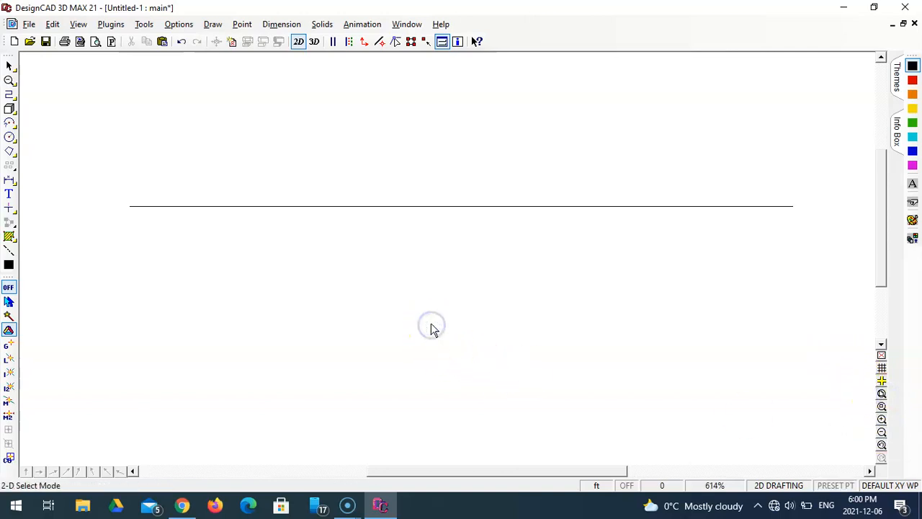
{"action": "left_click", "coordinate": [9, 180]}
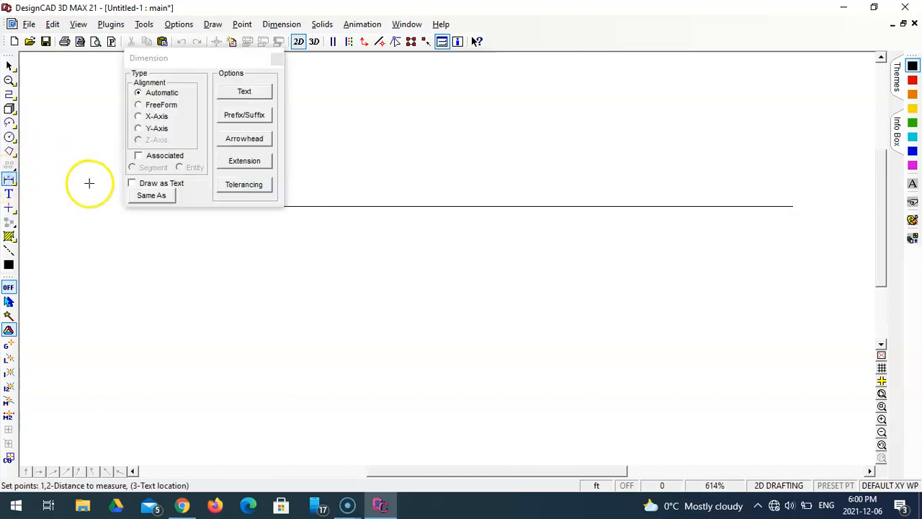
{"action": "left_click_drag", "start_coordinate": [178, 58], "coordinate": [223, 281]}
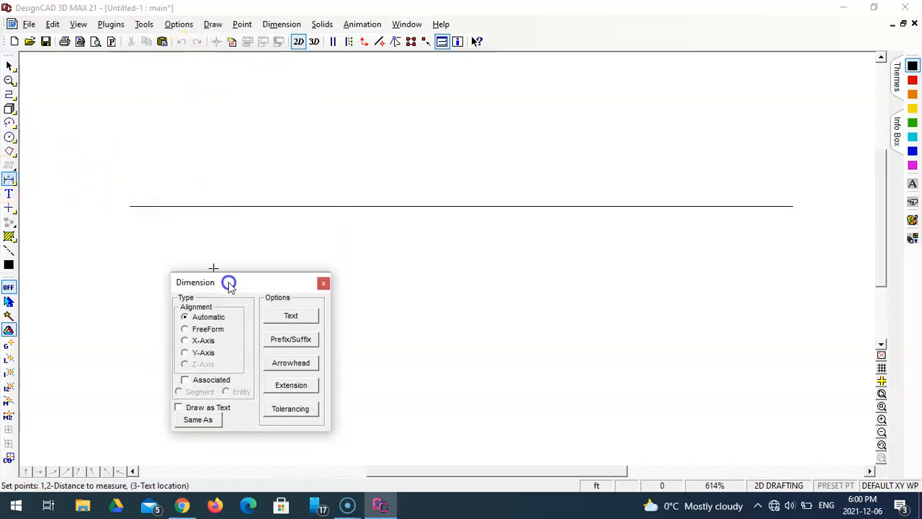
{"action": "left_click", "coordinate": [128, 203]}
{"action": "left_click", "coordinate": [393, 207]}
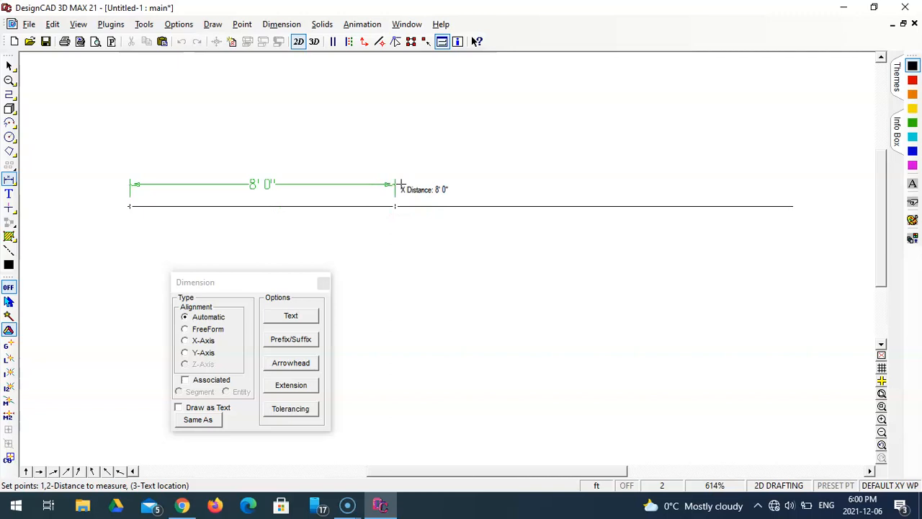
{"action": "left_click", "coordinate": [399, 183]}
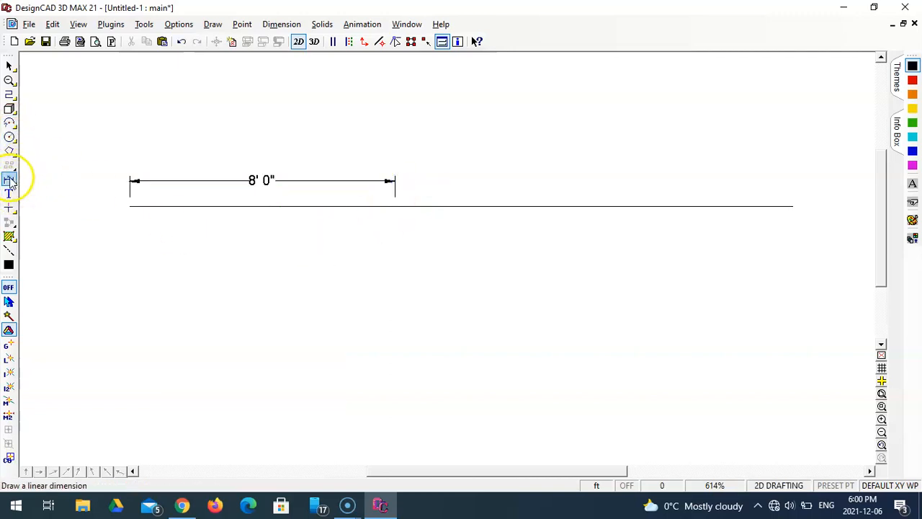
- Add a linear dimension above the middle 4-foot segment, in line with the first dimension
{"action": "left_click", "coordinate": [9, 180]}
{"action": "left_click", "coordinate": [393, 207]}
{"action": "left_click", "coordinate": [473, 206]}
{"action": "left_click", "coordinate": [367, 189]}
- Add a linear dimension above the last 8-foot segment, aligned with the other two dimensions
{"action": "left_click", "coordinate": [9, 181]}
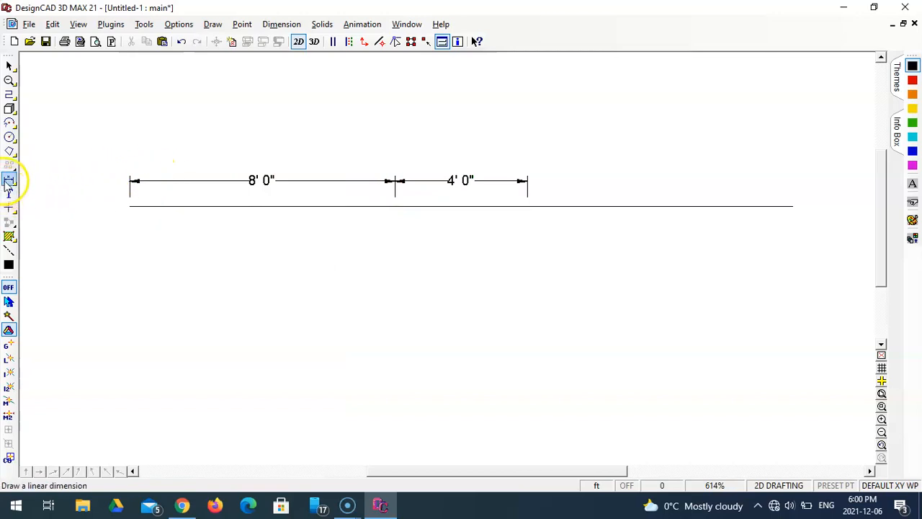
{"action": "left_click", "coordinate": [528, 206]}
{"action": "left_click", "coordinate": [794, 206]}
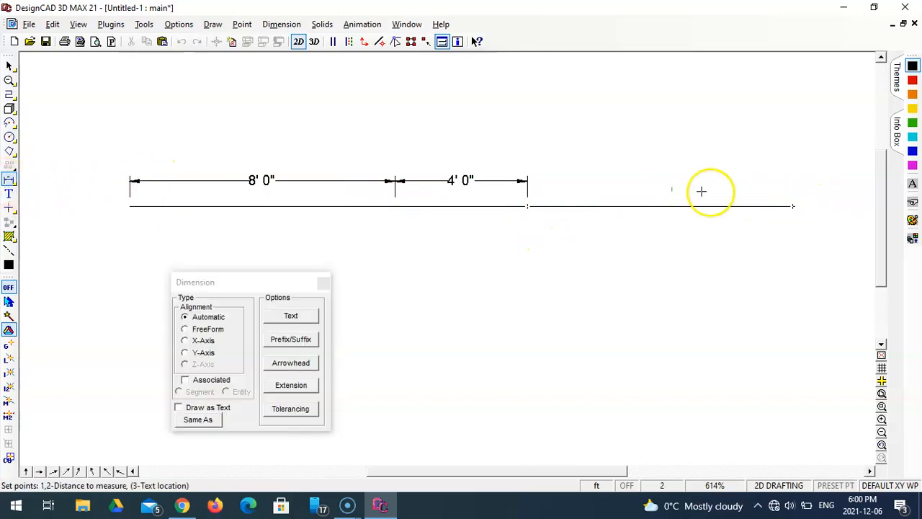
{"action": "left_click", "coordinate": [528, 181]}
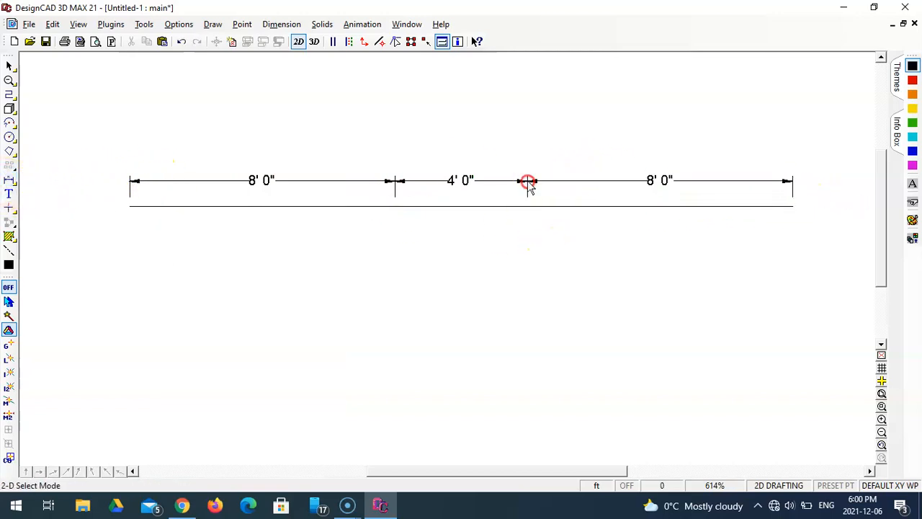
- Draw a parallel line 6" below the first 8-foot segment
{"action": "left_click", "coordinate": [9, 94]}
{"action": "mouse_move", "coordinate": [10, 93]}
{"action": "left_mouse_down"}
{"action": "mouse_move", "coordinate": [42, 110]}
{"action": "mouse_move", "coordinate": [126, 109]}
{"action": "left_mouse_up"}
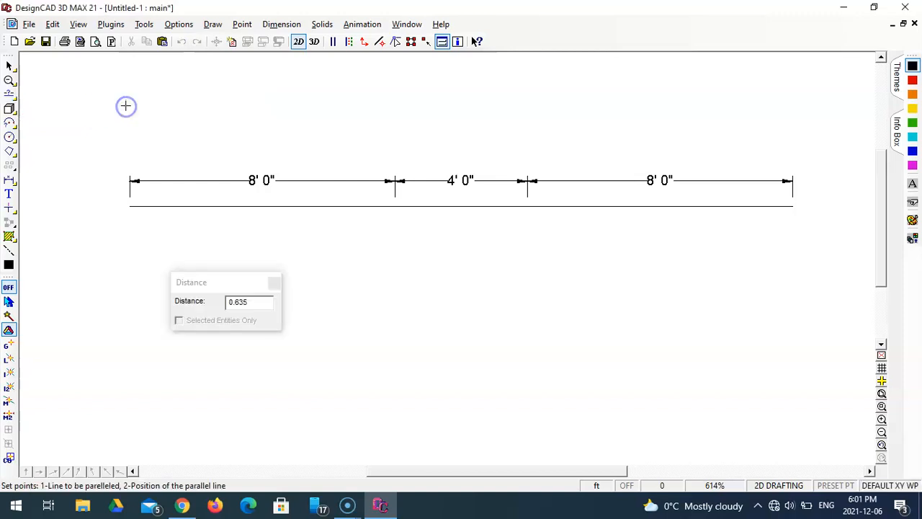
{"action": "left_click_drag", "start_coordinate": [234, 282], "coordinate": [245, 298]}
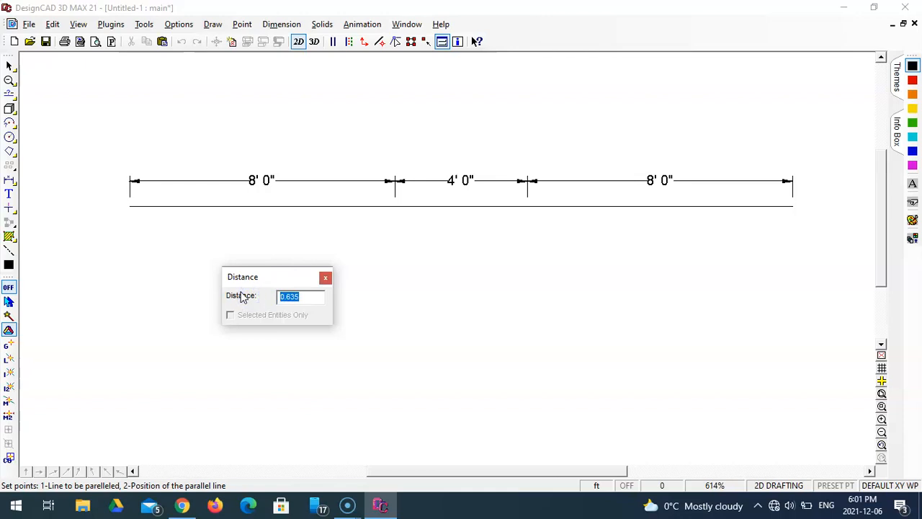
{"action": "type", "text": "6\""}
{"action": "left_click_drag", "start_coordinate": [292, 279], "coordinate": [303, 317]}
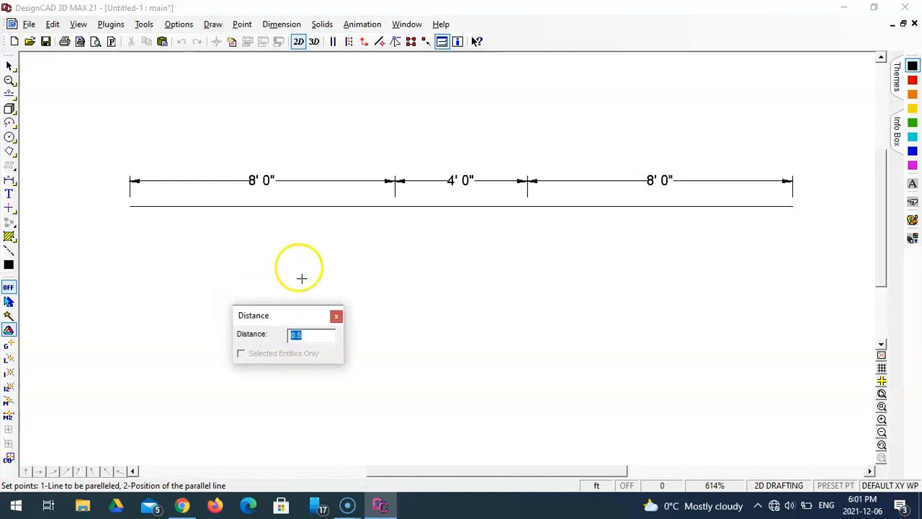
{"action": "left_click", "coordinate": [280, 207]}
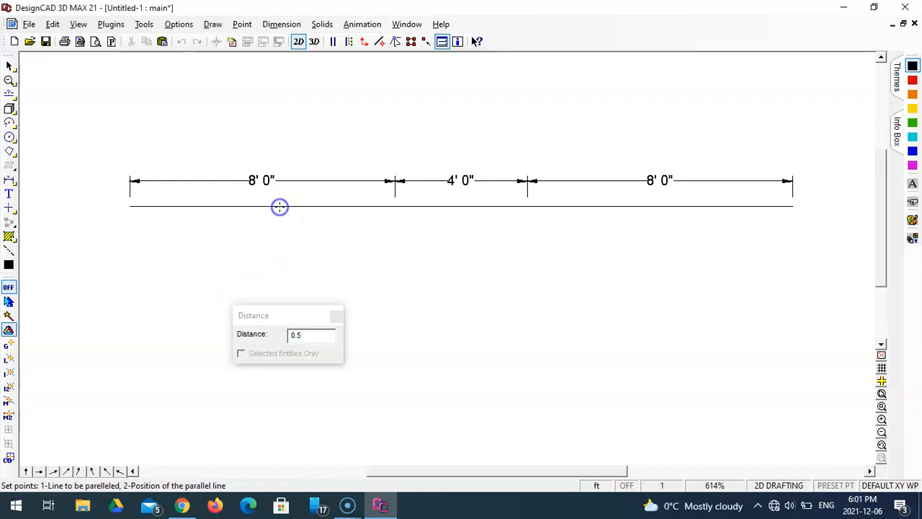
{"action": "left_click", "coordinate": [280, 232]}
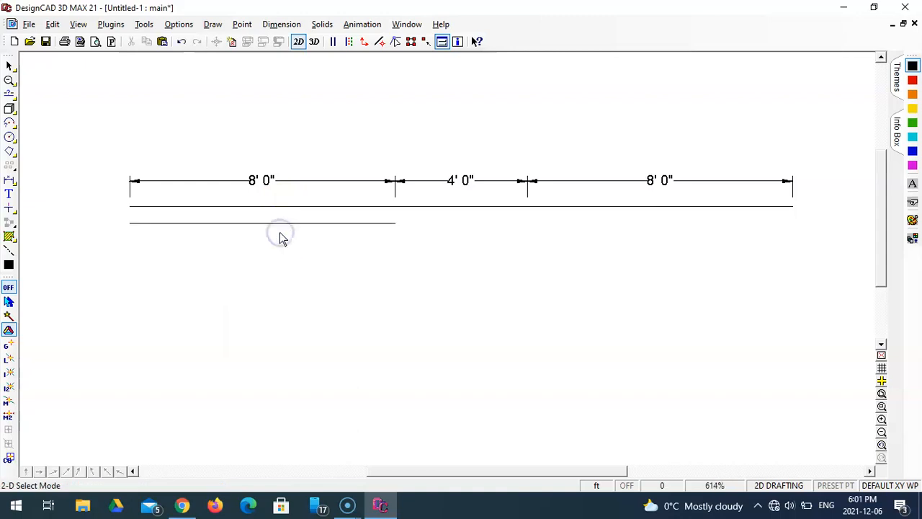
{"action": "left_click", "coordinate": [289, 246]}
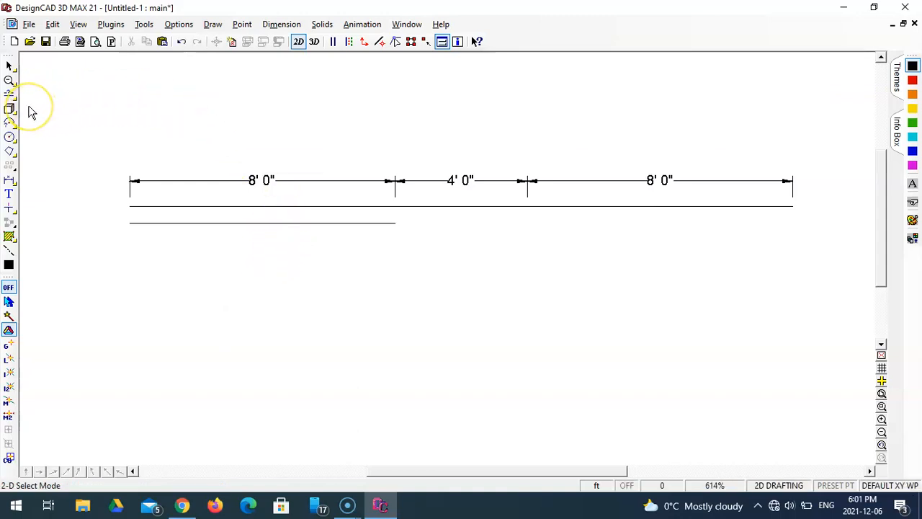
- Draw parallel lines 0.5 ft below the middle 4-foot segment and the last 8-foot segment
{"action": "left_click", "coordinate": [9, 94]}
{"action": "left_click", "coordinate": [428, 210]}
{"action": "left_click", "coordinate": [572, 207]}
{"action": "left_click", "coordinate": [576, 220]}
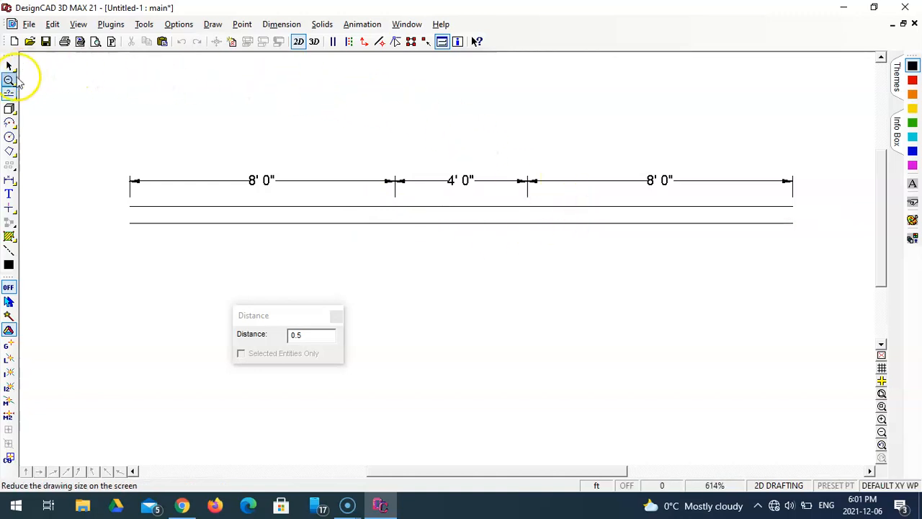
- Draw vertical ortho lines across the wall thickness at both ends of the 4-foot segment and at the wall's right end
{"action": "left_click", "coordinate": [9, 93]}
{"action": "left_click", "coordinate": [45, 107]}
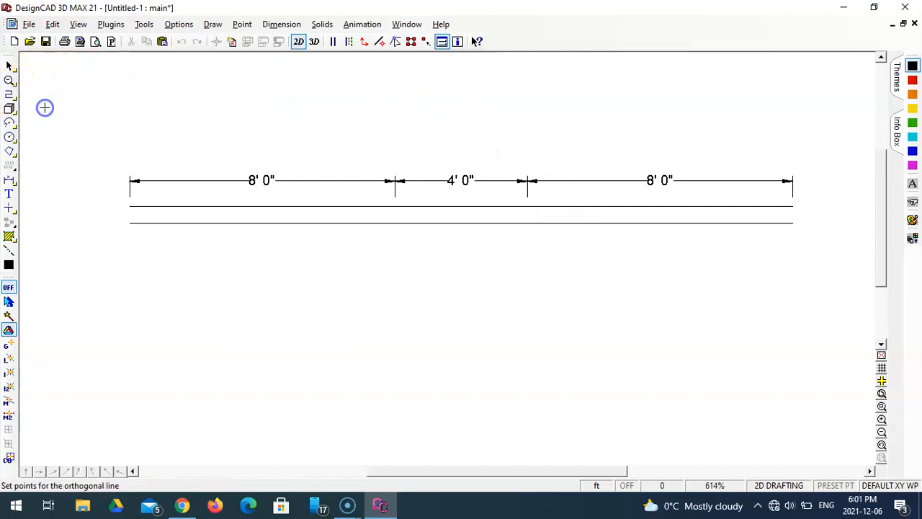
{"action": "left_click", "coordinate": [10, 92]}
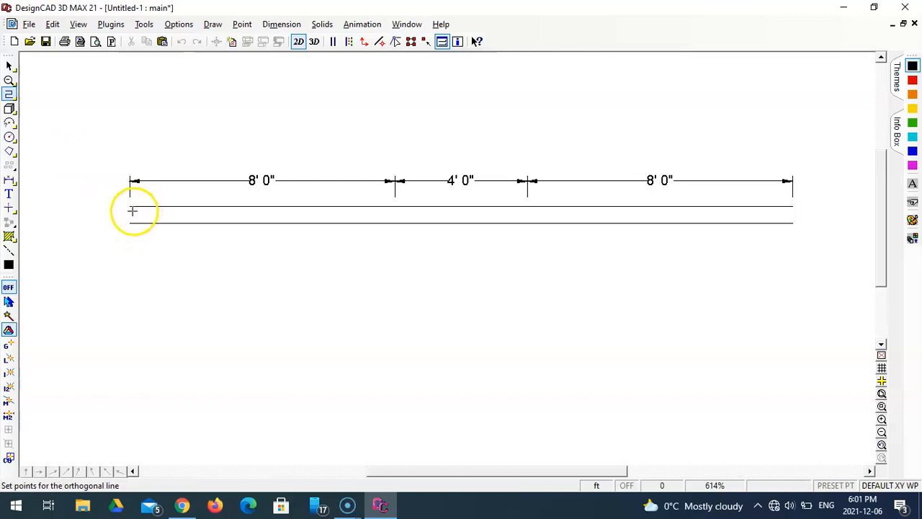
{"action": "left_click", "coordinate": [394, 207]}
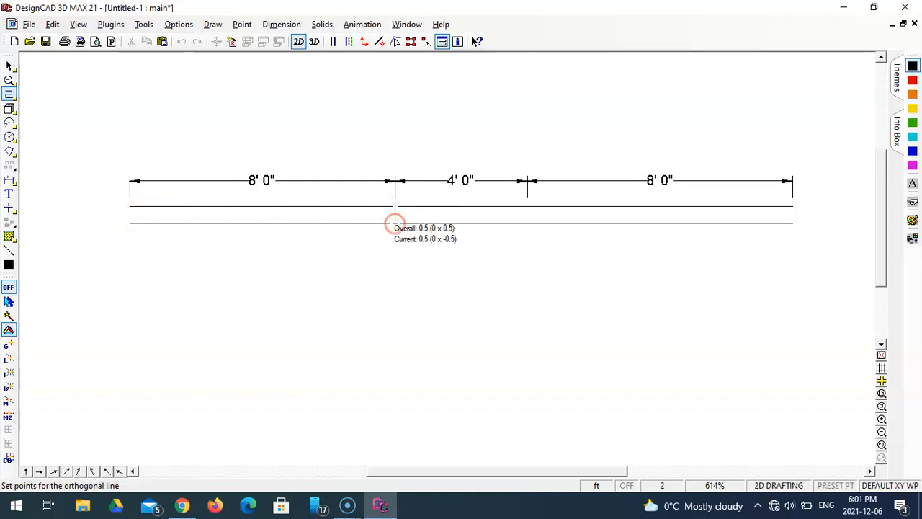
{"action": "left_click", "coordinate": [394, 222]}
{"action": "left_click", "coordinate": [527, 207]}
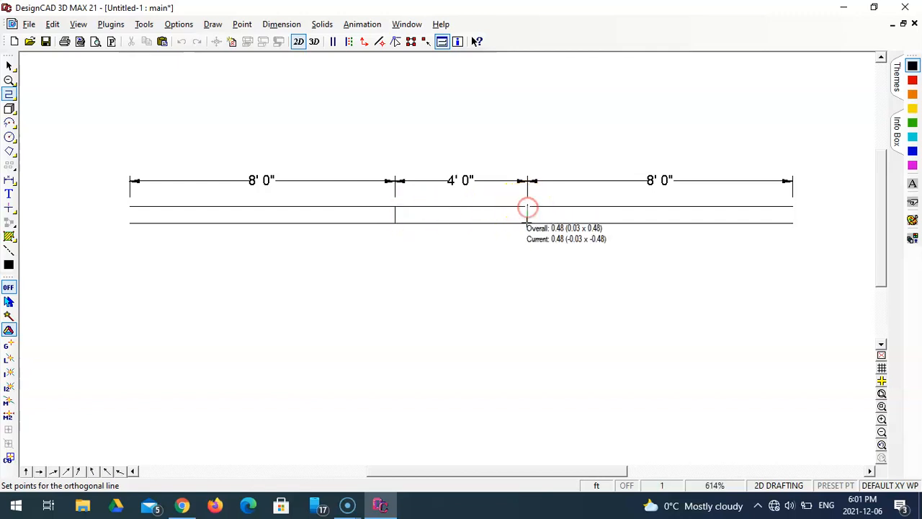
{"action": "left_click", "coordinate": [527, 223]}
{"action": "left_click", "coordinate": [793, 222]}
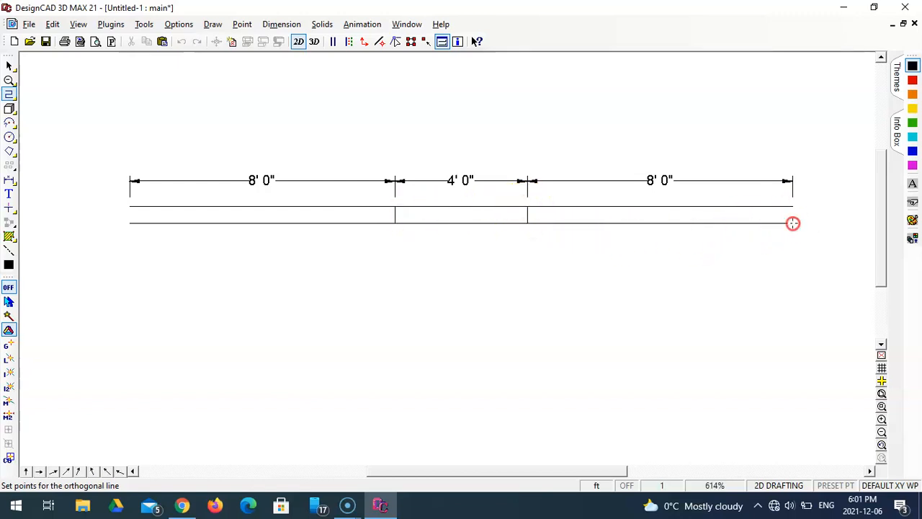
{"action": "left_click", "coordinate": [792, 207]}
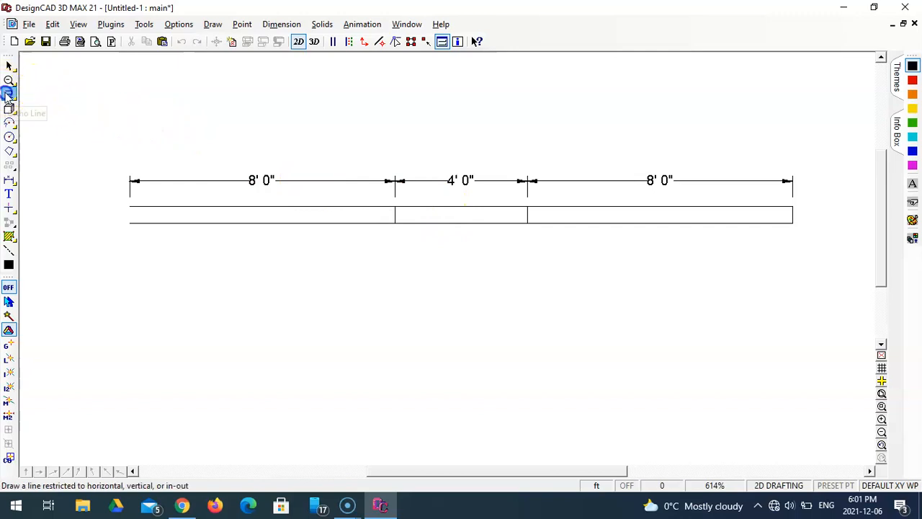
- Draw a parallel line 0.25 ft below the upper line of the 4-foot segment, inside the wall
{"action": "left_click", "coordinate": [7, 95]}
{"action": "left_click", "coordinate": [123, 112]}
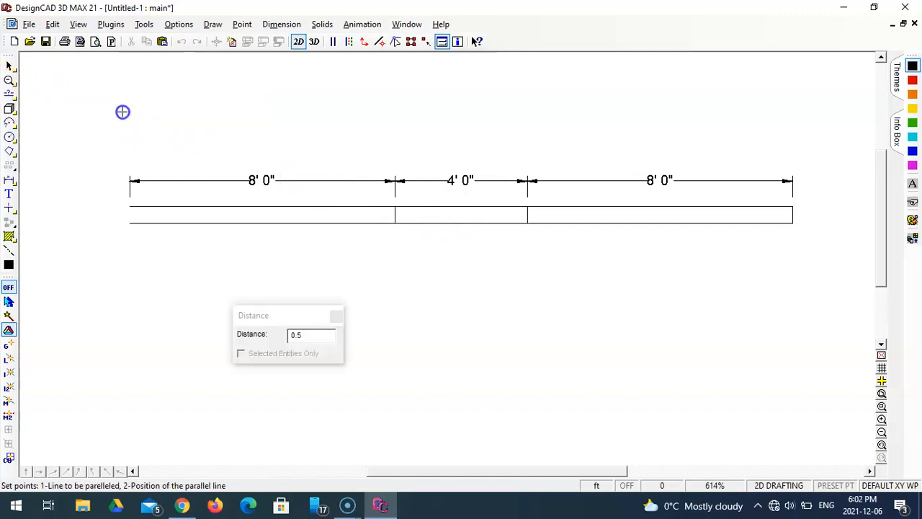
{"action": "left_click", "coordinate": [249, 318]}
{"action": "type", "text": "3"}
{"action": "key", "text": "Return"}
{"action": "left_click", "coordinate": [462, 207]}
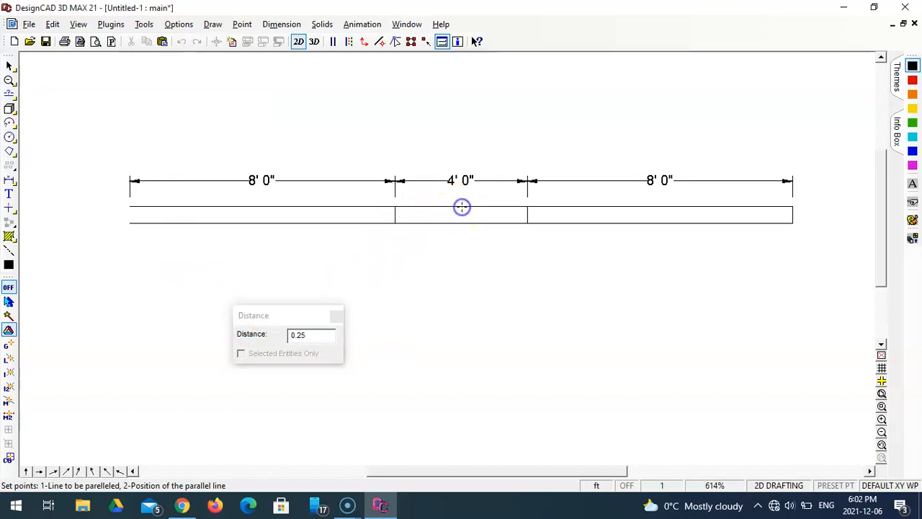
{"action": "left_click", "coordinate": [467, 221]}
{"action": "scroll", "coordinate": [467, 221], "scroll_direction": "down", "scroll_amount": 2}
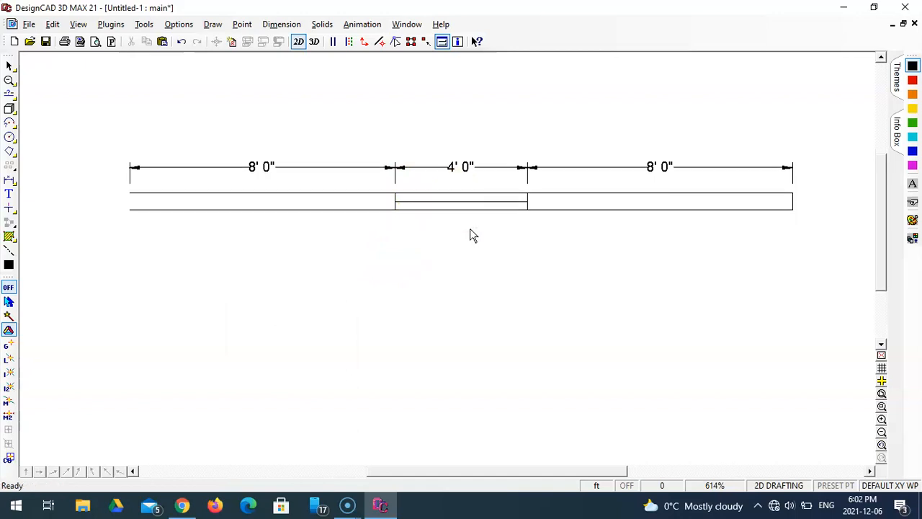
{"action": "left_click", "coordinate": [463, 223]}
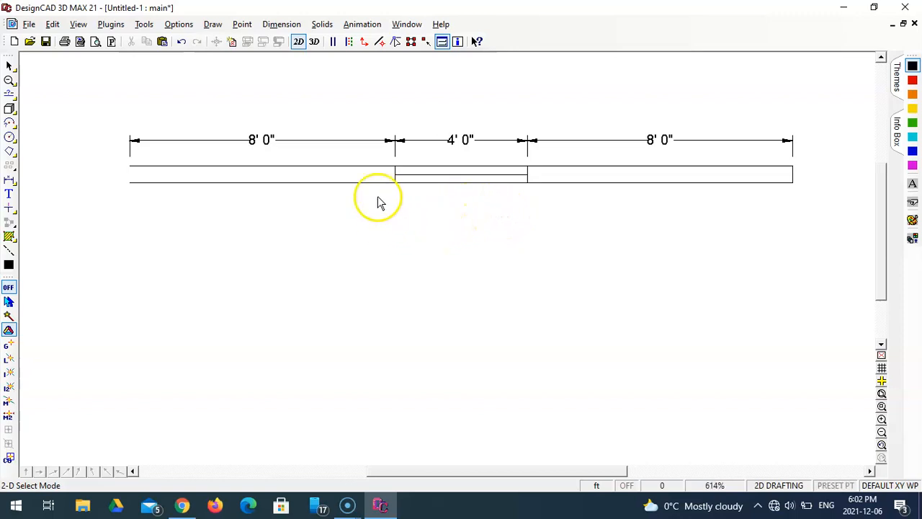
- Save the drawing to the Desktop as Kitchen Plan in the current DesignCAD version format
{"action": "left_click", "coordinate": [29, 25]}
{"action": "left_click", "coordinate": [58, 119]}
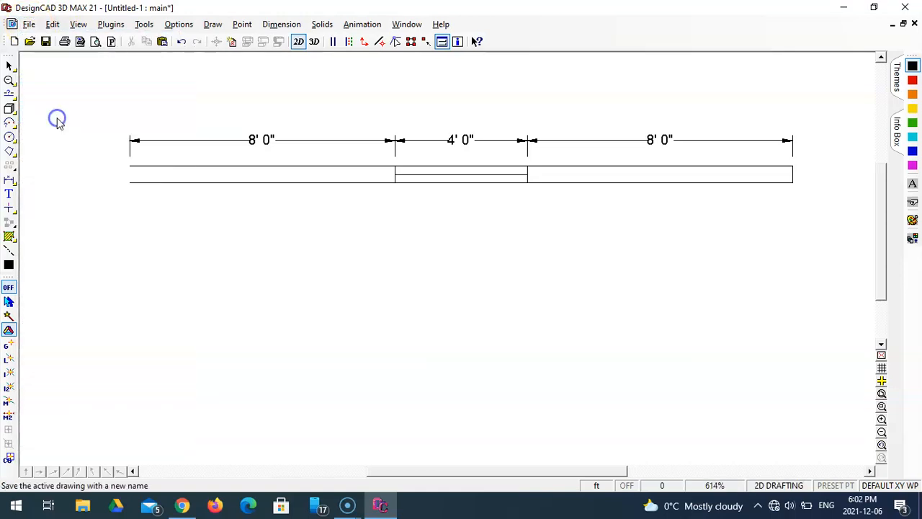
{"action": "left_click", "coordinate": [64, 111]}
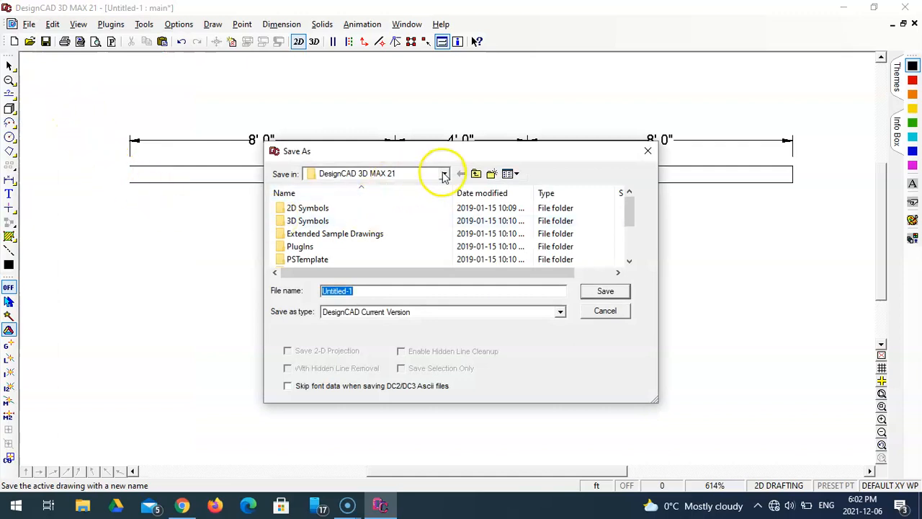
{"action": "left_click", "coordinate": [444, 176]}
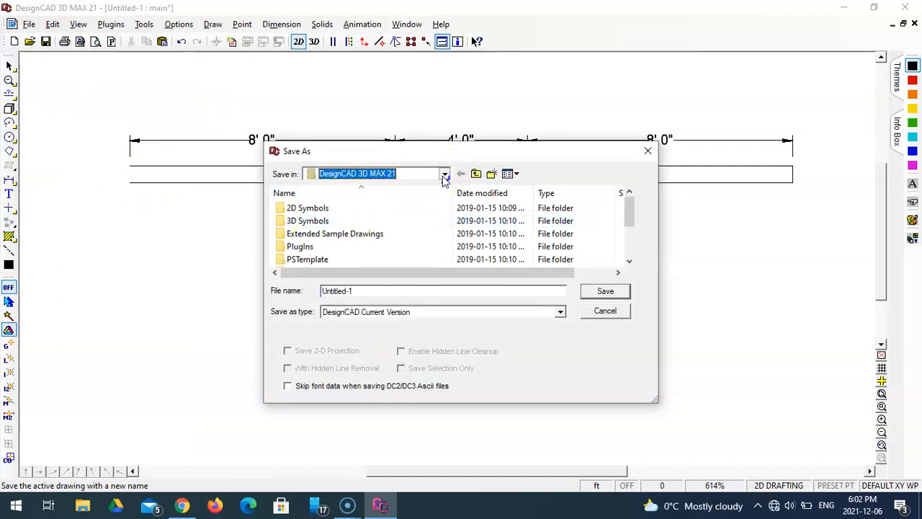
{"action": "left_click", "coordinate": [445, 177]}
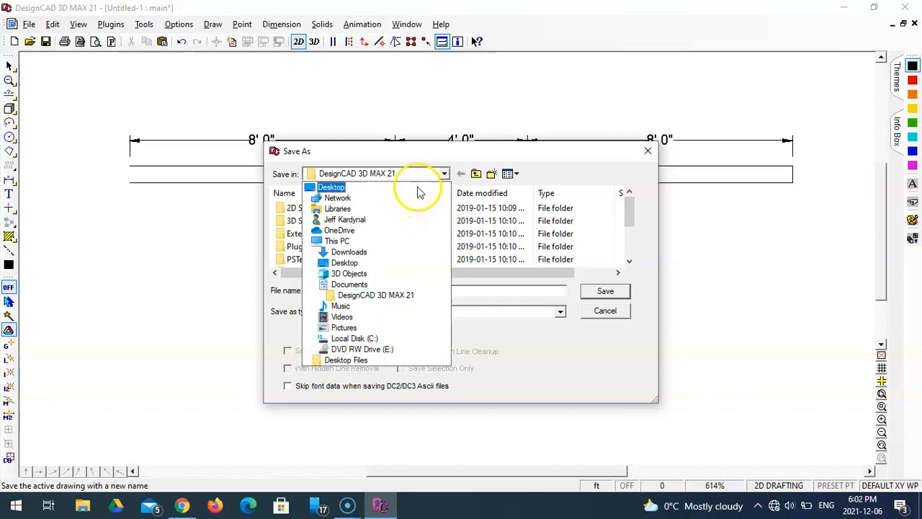
{"action": "left_click", "coordinate": [418, 188]}
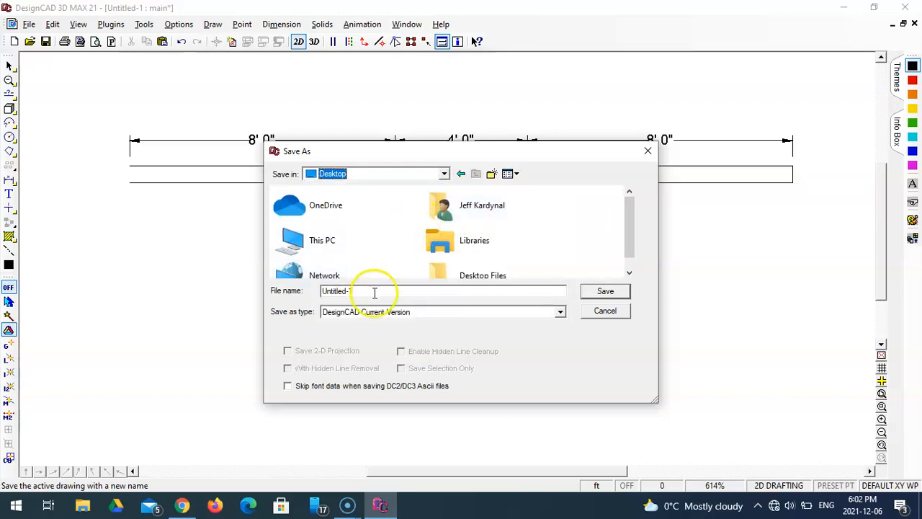
{"action": "left_click_drag", "start_coordinate": [375, 293], "coordinate": [320, 294]}
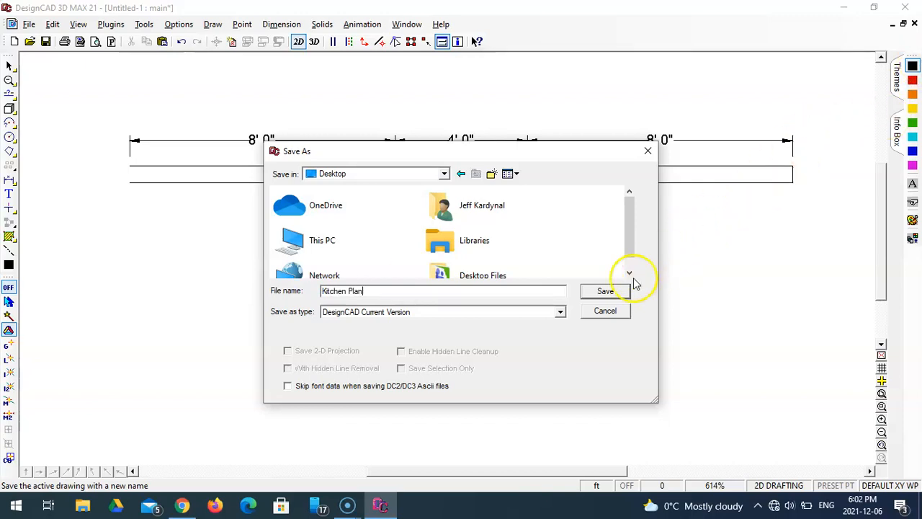
{"action": "left_click", "coordinate": [601, 292]}
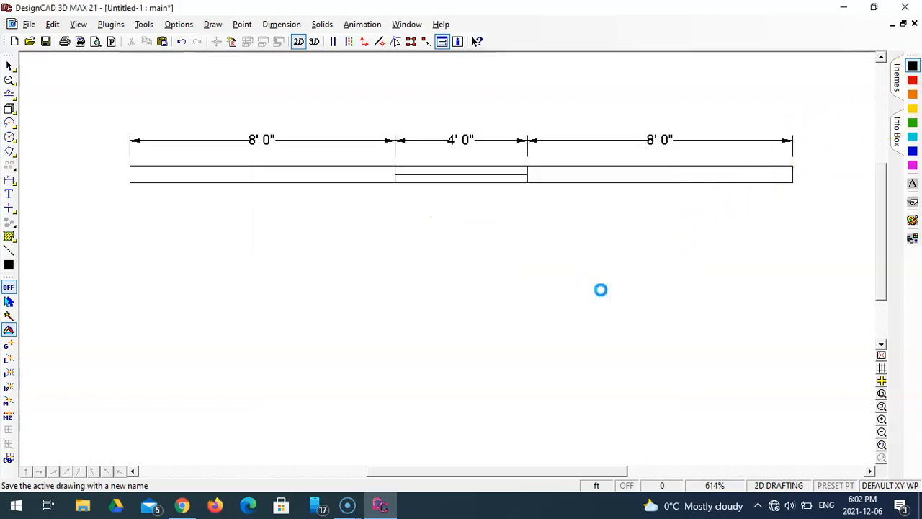
{"action": "left_click", "coordinate": [607, 291]}
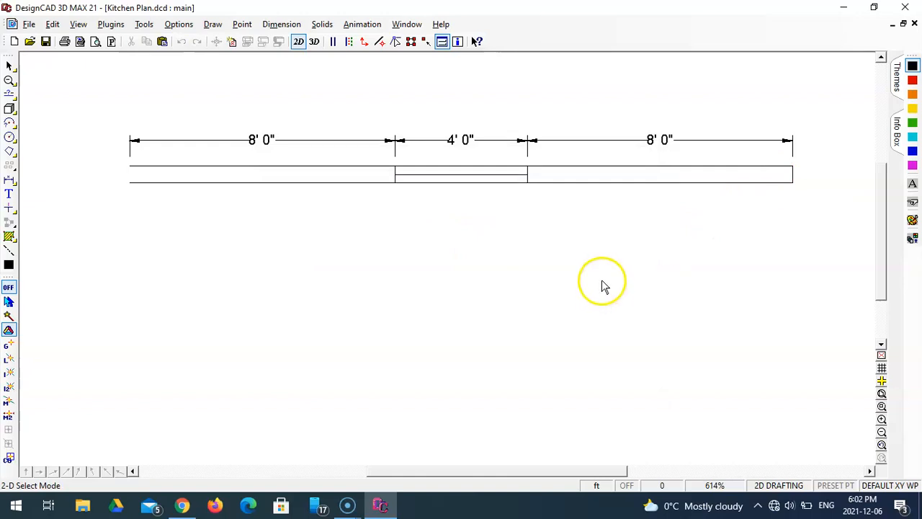
- Draw an ortho line 11 ft straight down from the wall's upper-left corner, using relative offsets DX 0 and DY -11
{"action": "scroll", "coordinate": [602, 281], "scroll_direction": "down", "scroll_amount": 1}
{"action": "scroll", "coordinate": [602, 280], "scroll_direction": "down", "scroll_amount": 3}
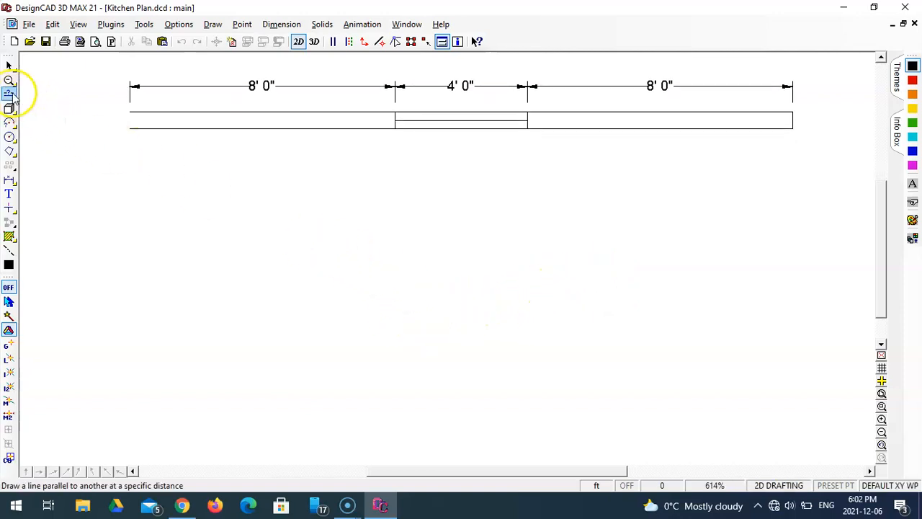
{"action": "left_click_drag", "start_coordinate": [11, 94], "coordinate": [37, 108]}
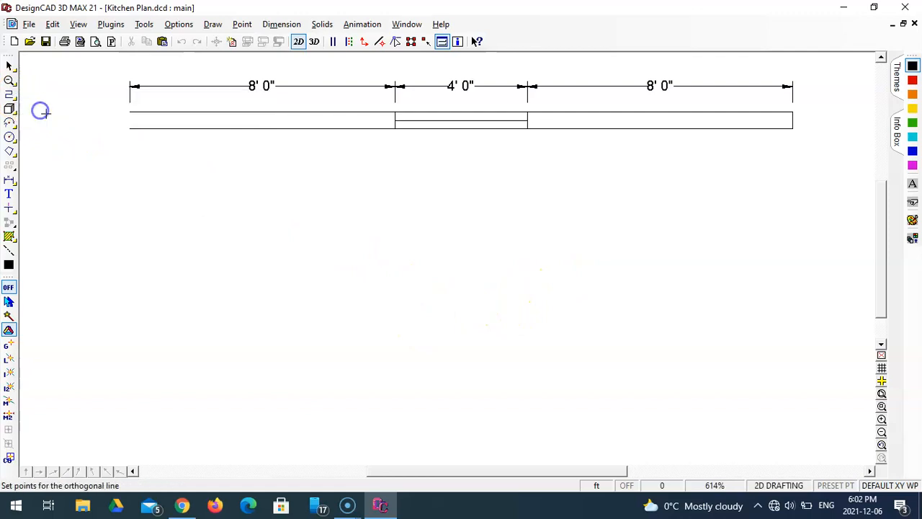
{"action": "left_click", "coordinate": [129, 112]}
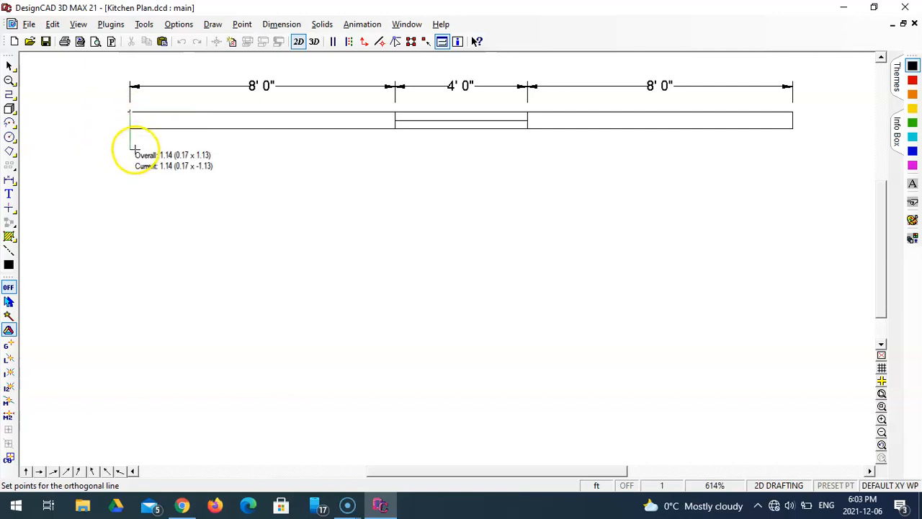
{"action": "key", "text": "space"}
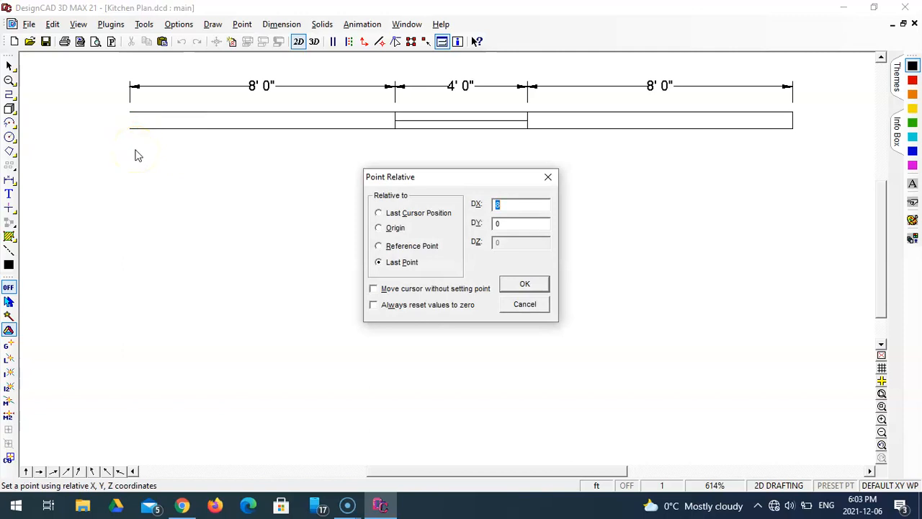
{"action": "key", "text": "Tab"}
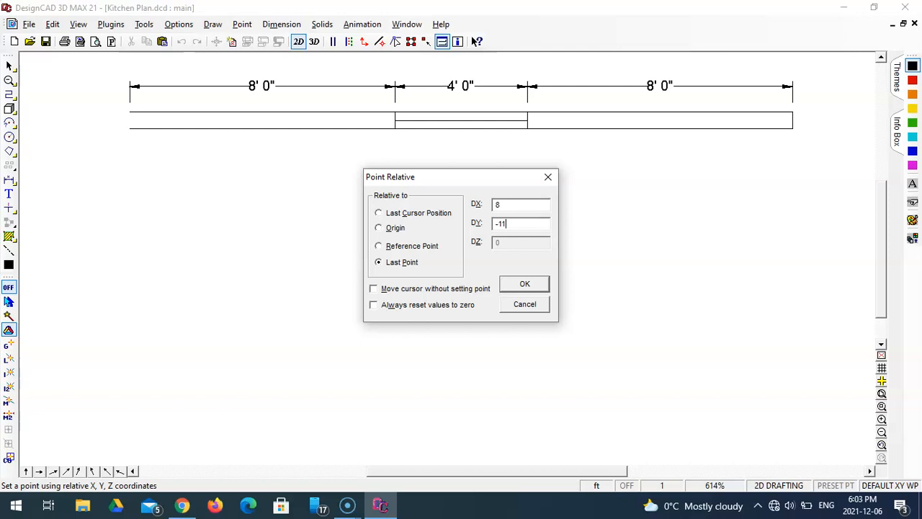
{"action": "left_click_drag", "start_coordinate": [505, 206], "coordinate": [486, 204]}
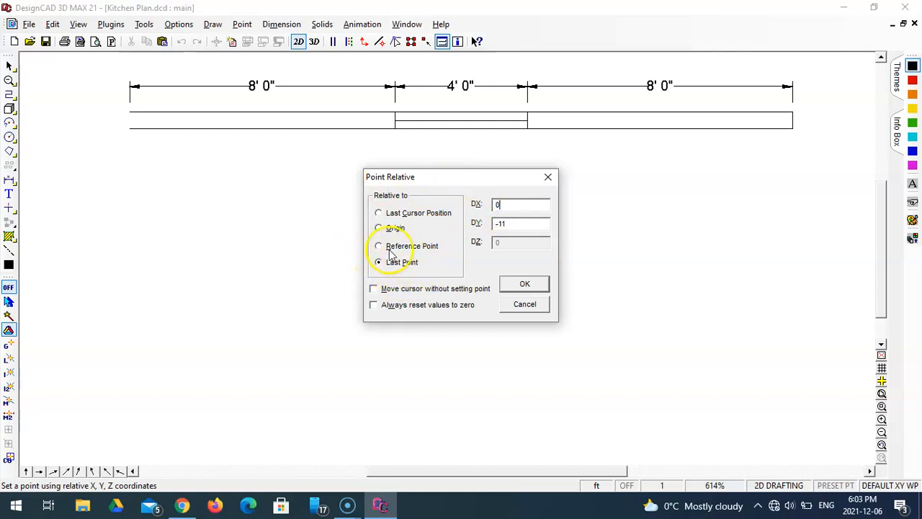
{"action": "left_click", "coordinate": [525, 285]}
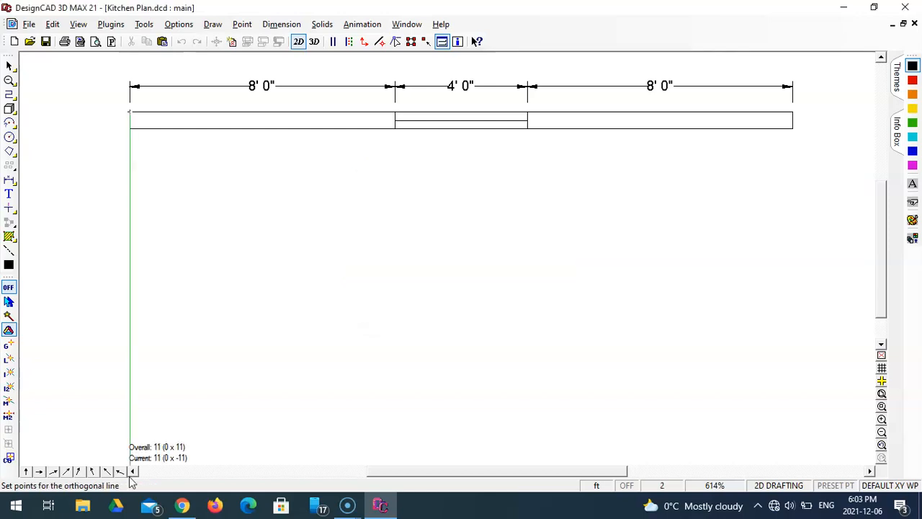
{"action": "key", "text": "Return"}
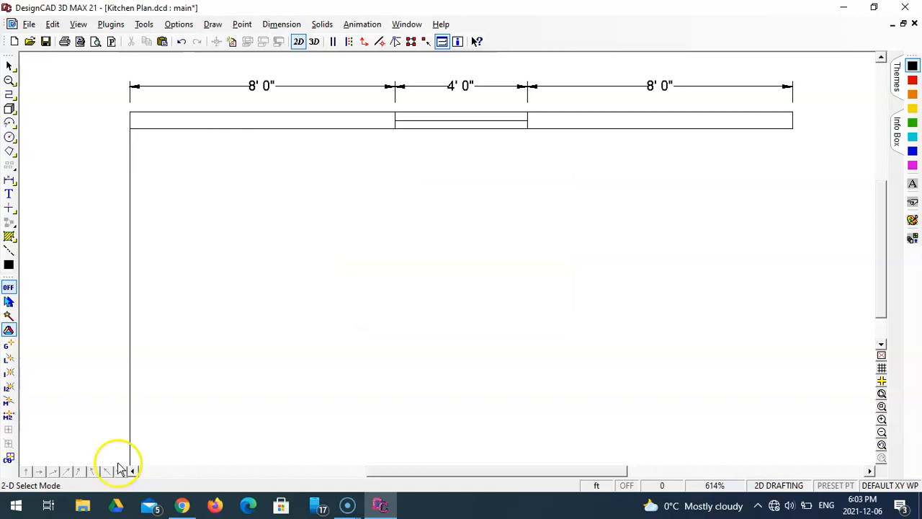
{"action": "left_click", "coordinate": [882, 393]}
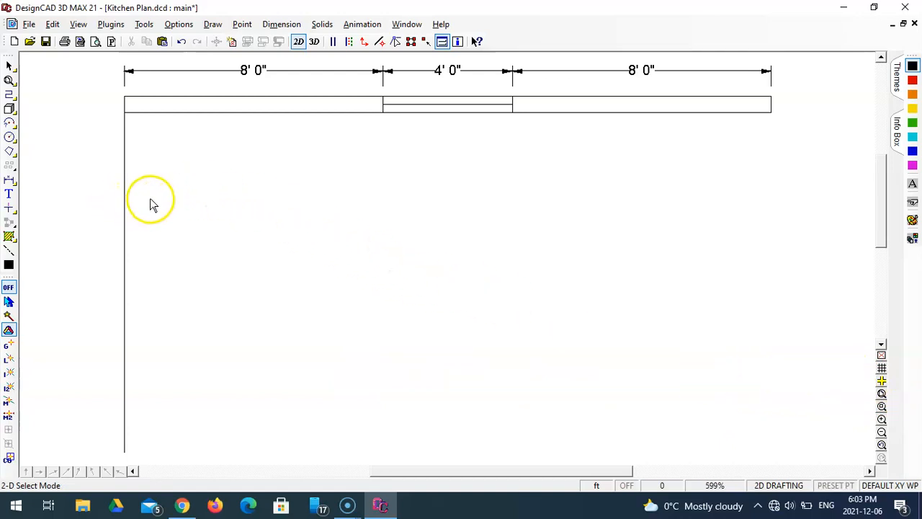
- Draw a parallel line 0.3333 ft to the right of the 11-foot vertical line
{"action": "left_click", "coordinate": [16, 98]}
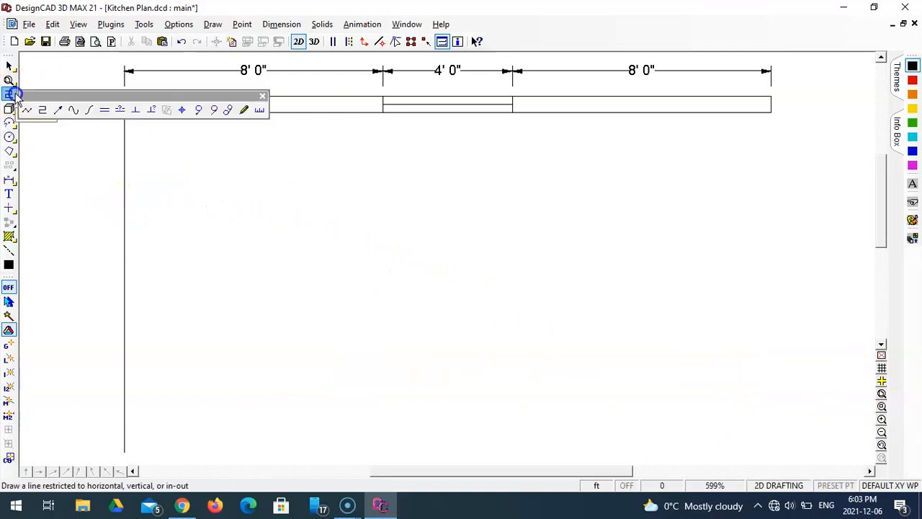
{"action": "left_click", "coordinate": [121, 110]}
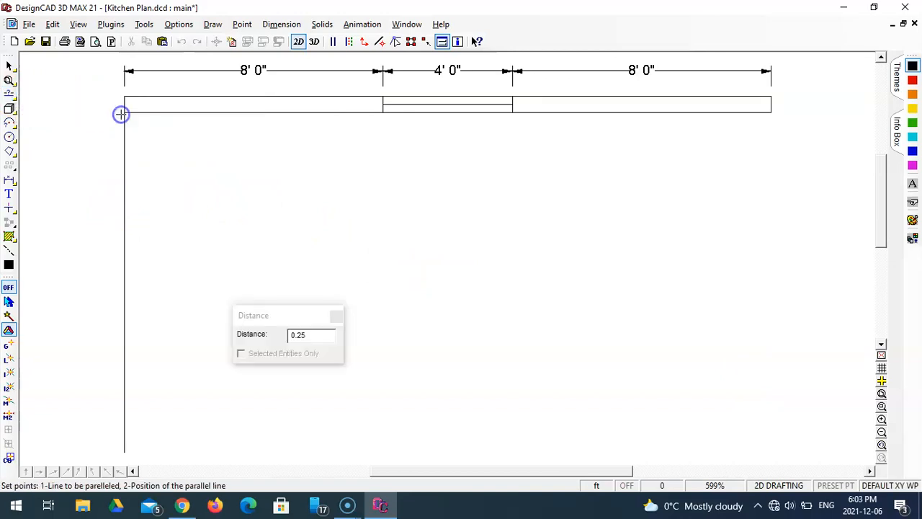
{"action": "left_click_drag", "start_coordinate": [306, 336], "coordinate": [283, 339]}
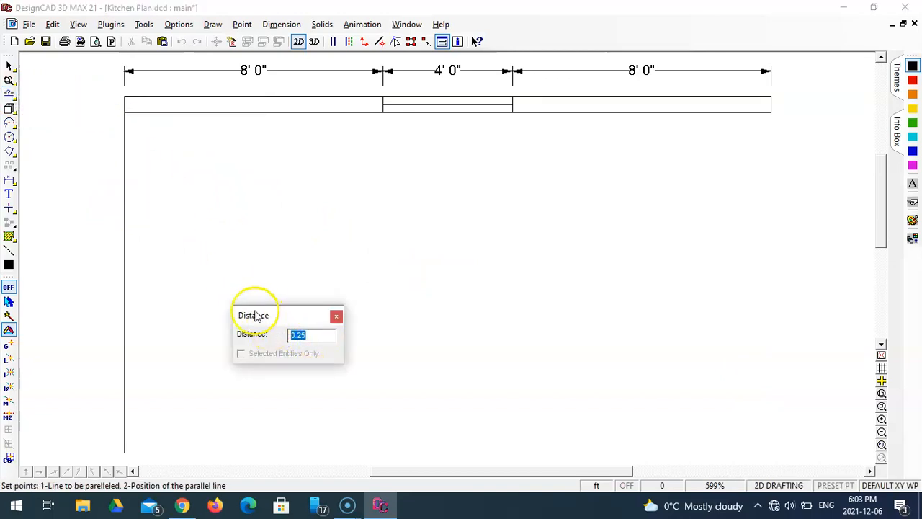
{"action": "key", "text": "Return"}
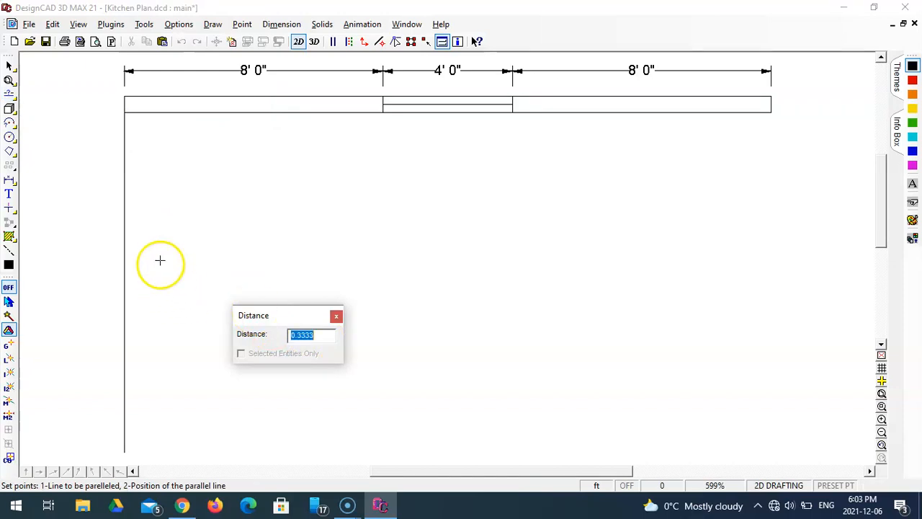
{"action": "left_click", "coordinate": [125, 179]}
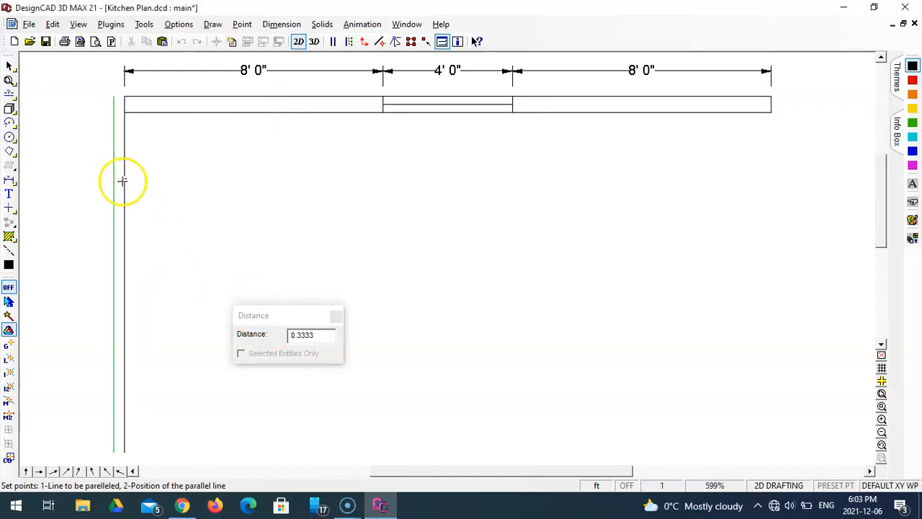
{"action": "left_click", "coordinate": [153, 182]}
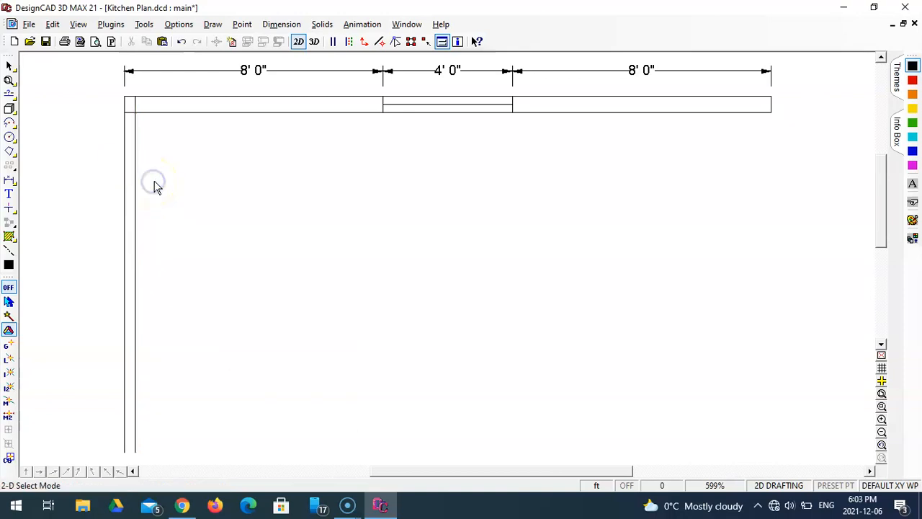
- Close the open lower end of the left wall with a horizontal ortho line between its two vertical lines
{"action": "scroll", "coordinate": [154, 181], "scroll_direction": "down", "scroll_amount": 1}
{"action": "left_click", "coordinate": [9, 92]}
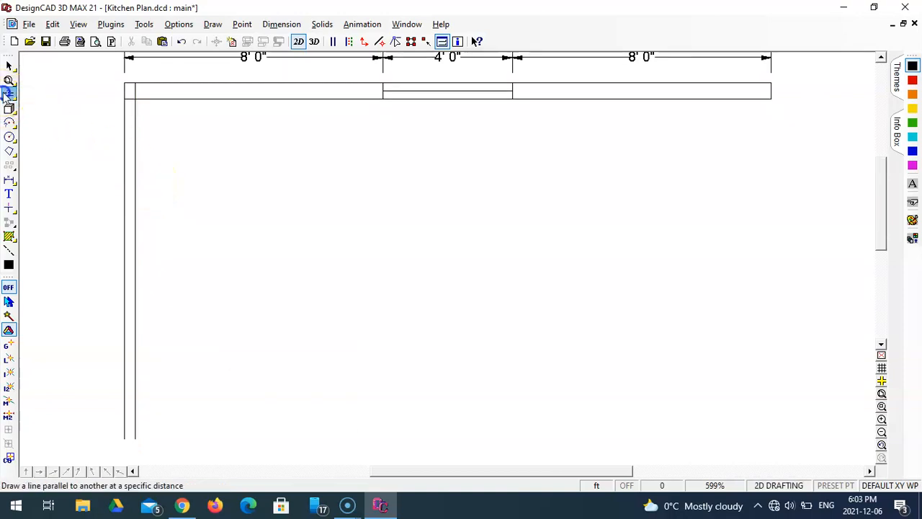
{"action": "left_click", "coordinate": [31, 109]}
{"action": "left_click", "coordinate": [124, 439]}
{"action": "left_click", "coordinate": [135, 439]}
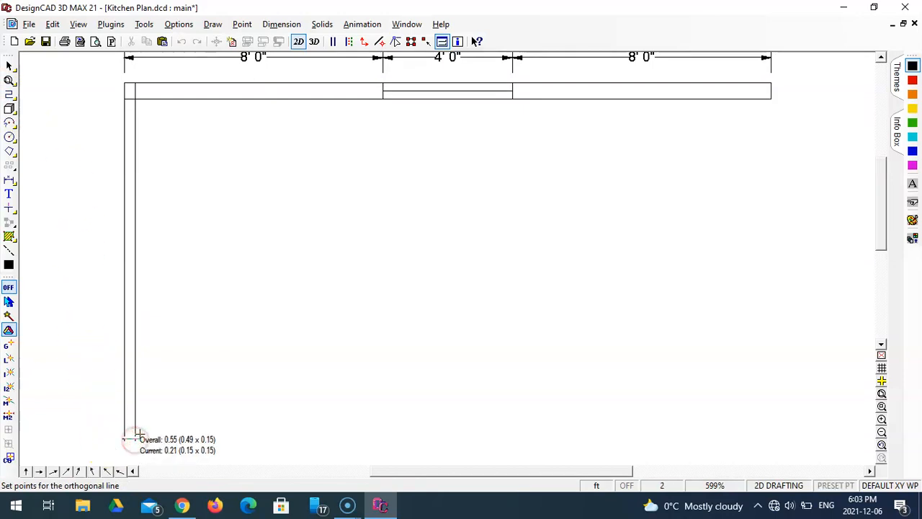
{"action": "key", "text": "Return"}
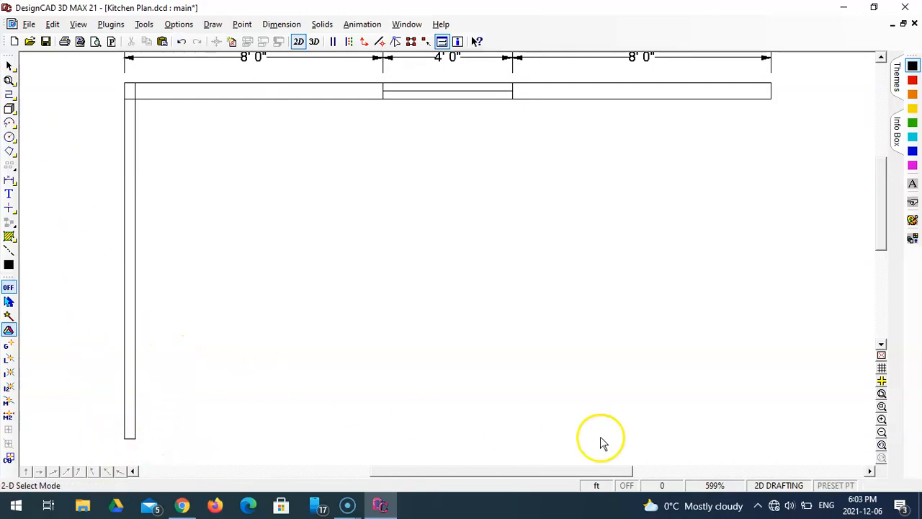
- Trim the two intersecting inner wall lines at the upper-left corner, with Trim Shorter End enabled
{"action": "left_click", "coordinate": [882, 394]}
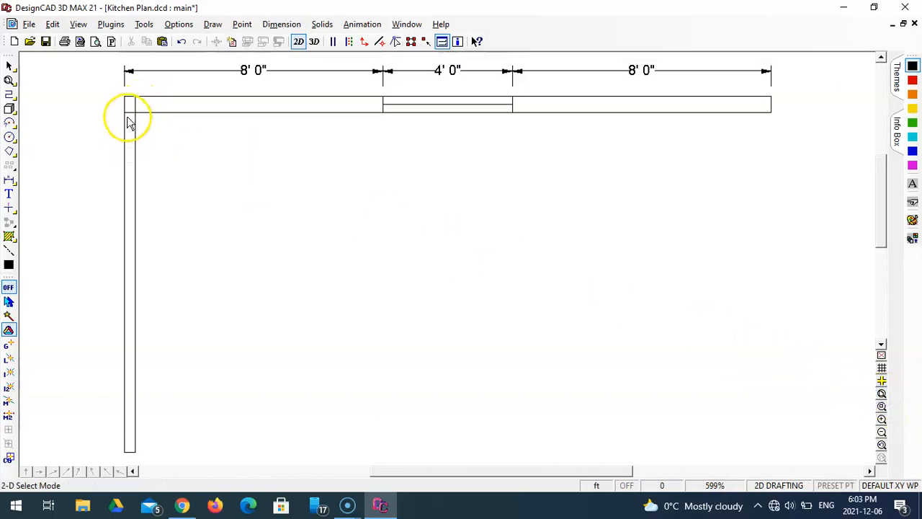
{"action": "left_click", "coordinate": [10, 208]}
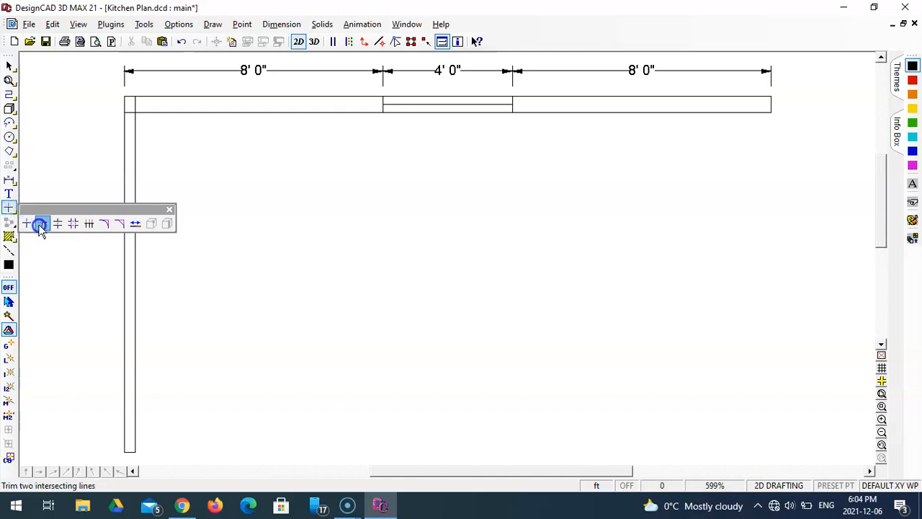
{"action": "left_click", "coordinate": [41, 224]}
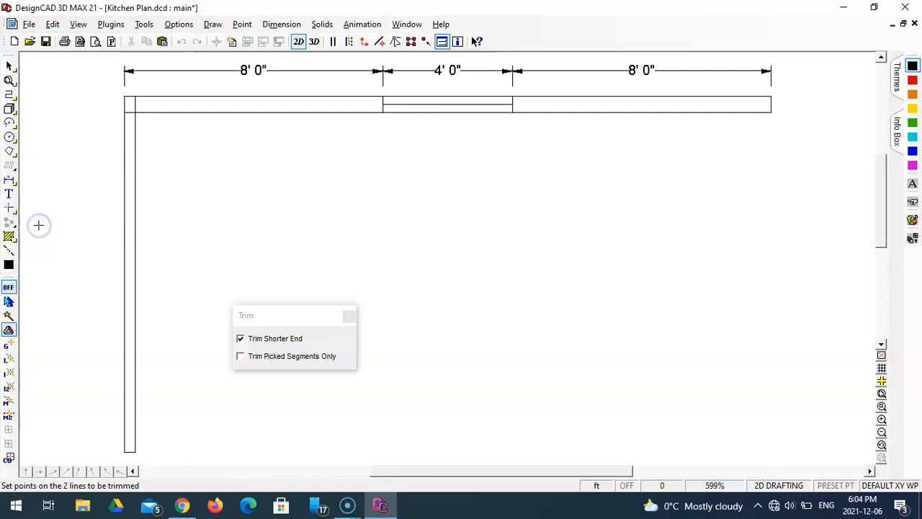
{"action": "left_click", "coordinate": [130, 111]}
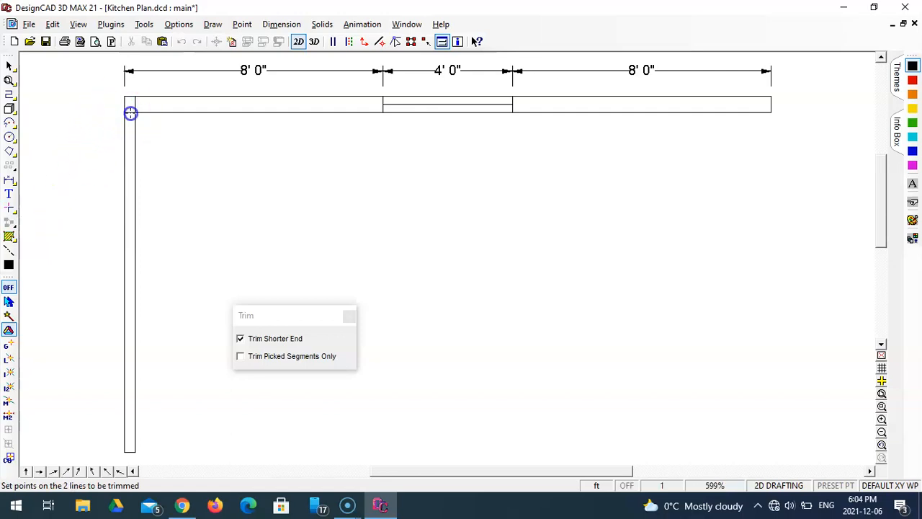
{"action": "left_click", "coordinate": [133, 104]}
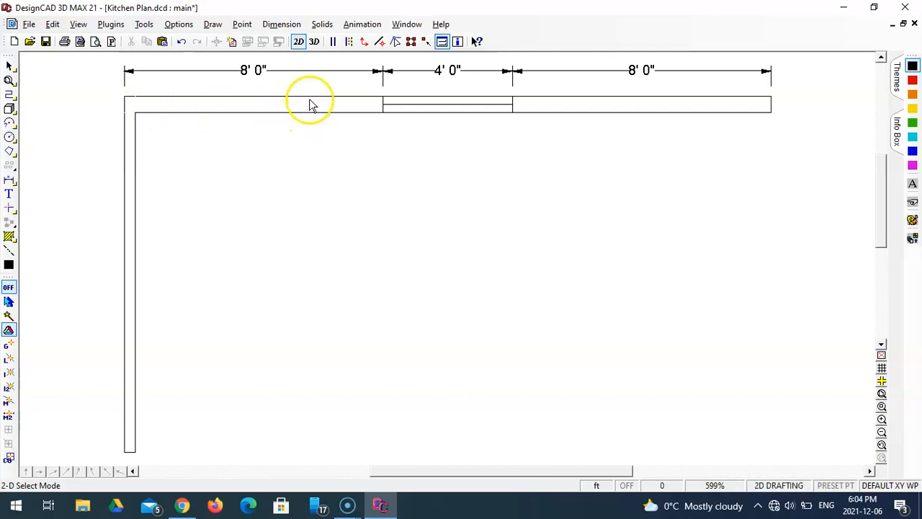
- Draw an ortho line from the inner wall corner, offset DX 4.6667 and DY 0, then about 1 ft up across the upper wall
{"action": "left_click", "coordinate": [9, 94]}
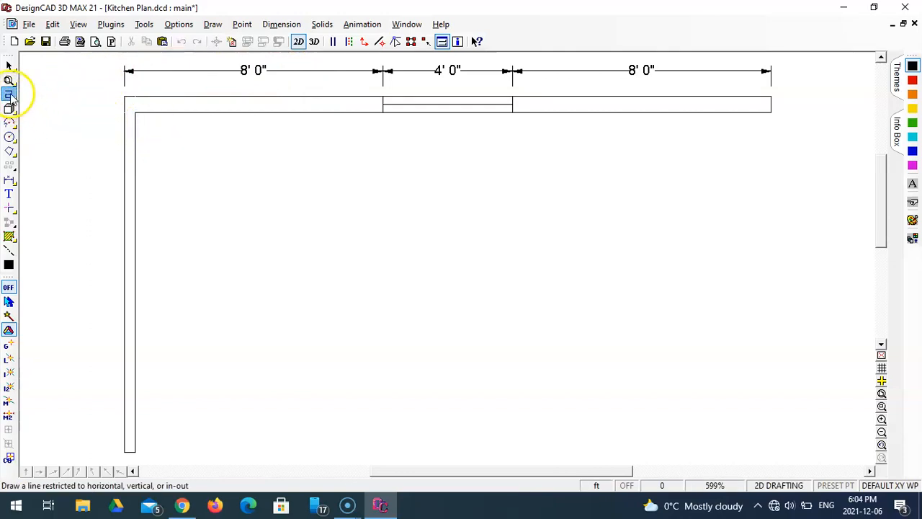
{"action": "left_click", "coordinate": [134, 111]}
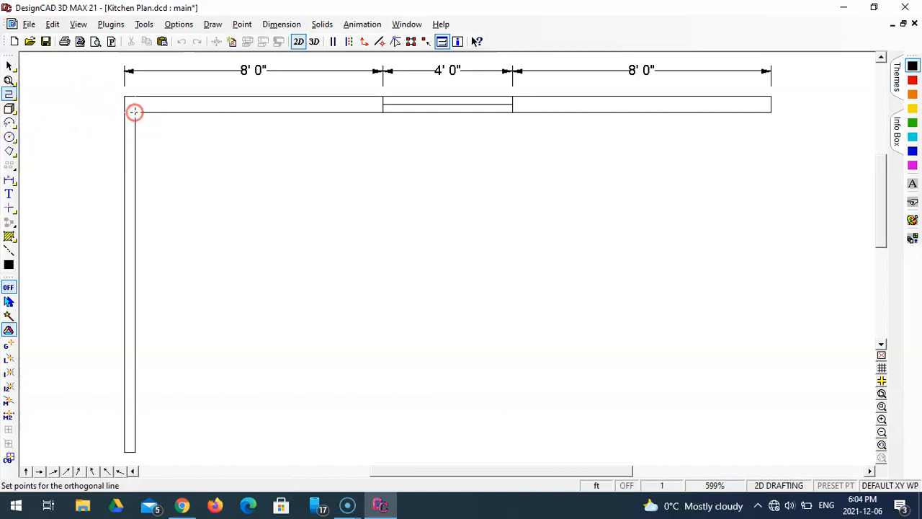
{"action": "key", "text": "apostrophe"}
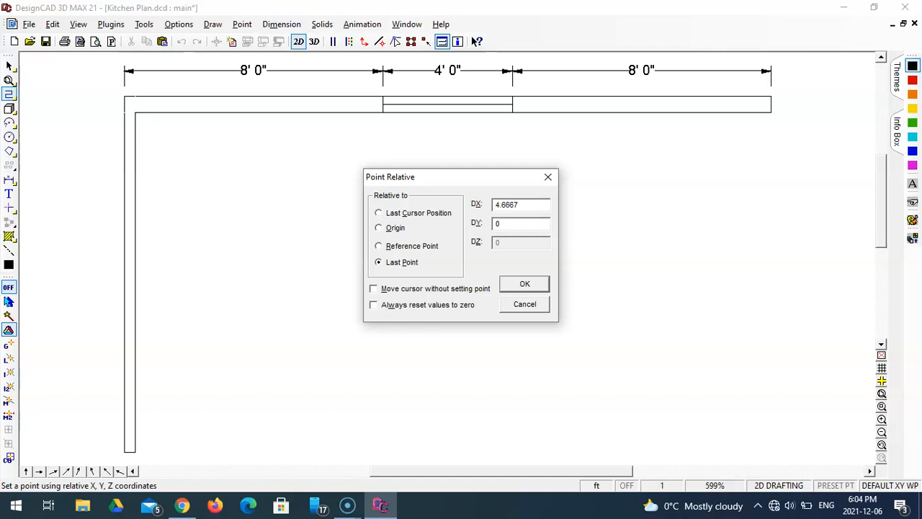
{"action": "key", "text": "Return"}
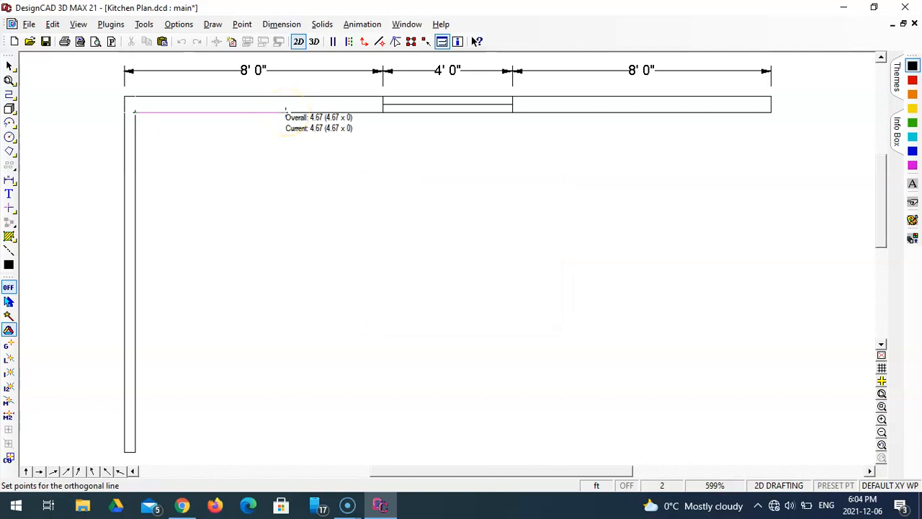
{"action": "left_click", "coordinate": [285, 80]}
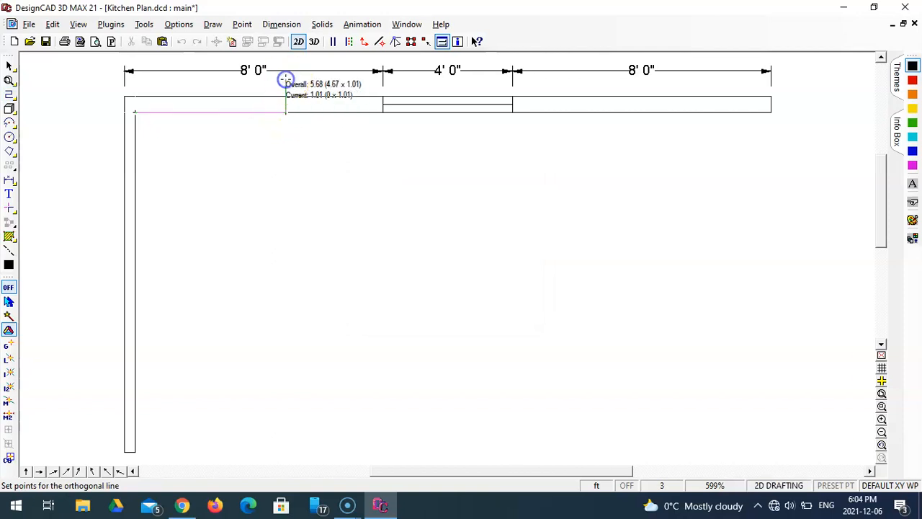
{"action": "key", "text": "Return"}
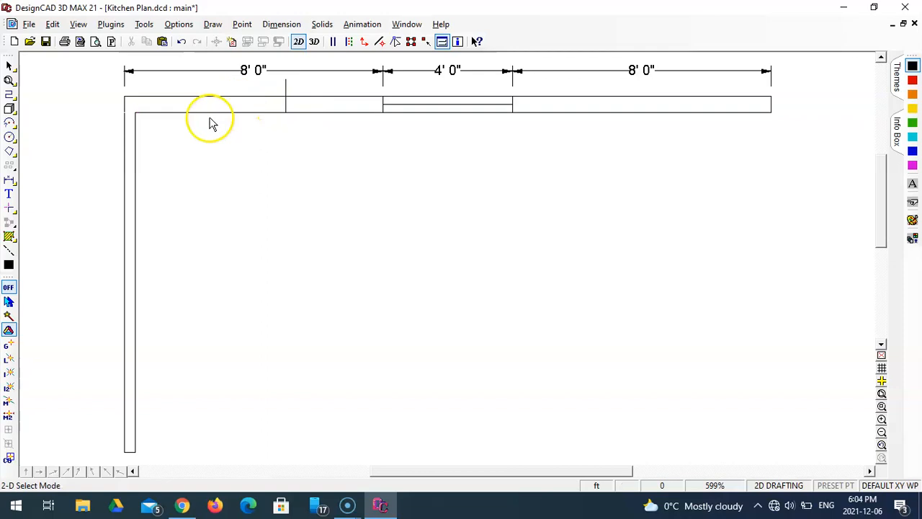
{"action": "left_click", "coordinate": [291, 106]}
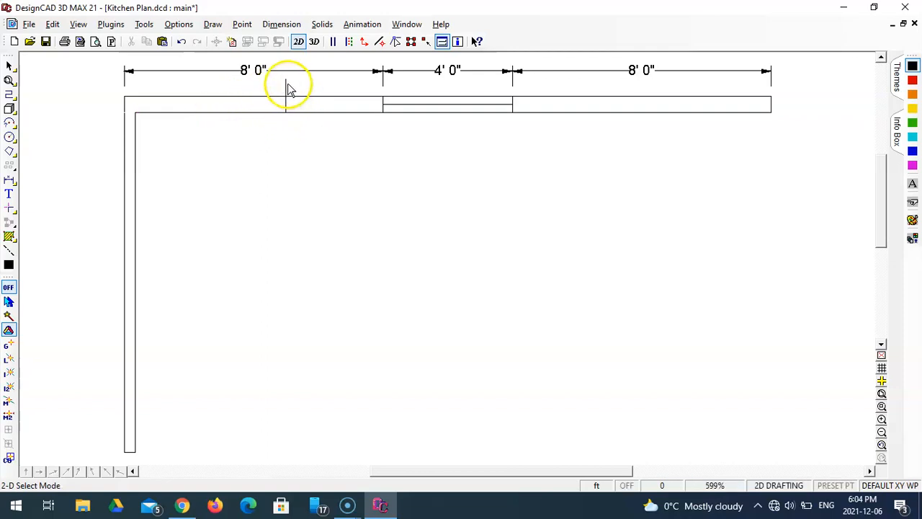
{"action": "left_click", "coordinate": [287, 84]}
{"action": "left_click", "coordinate": [287, 77]}
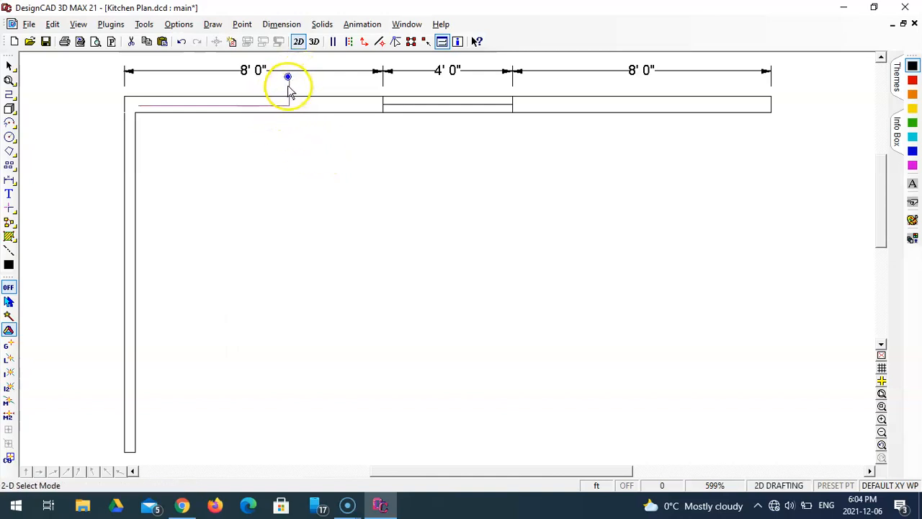
{"action": "left_click", "coordinate": [287, 97]}
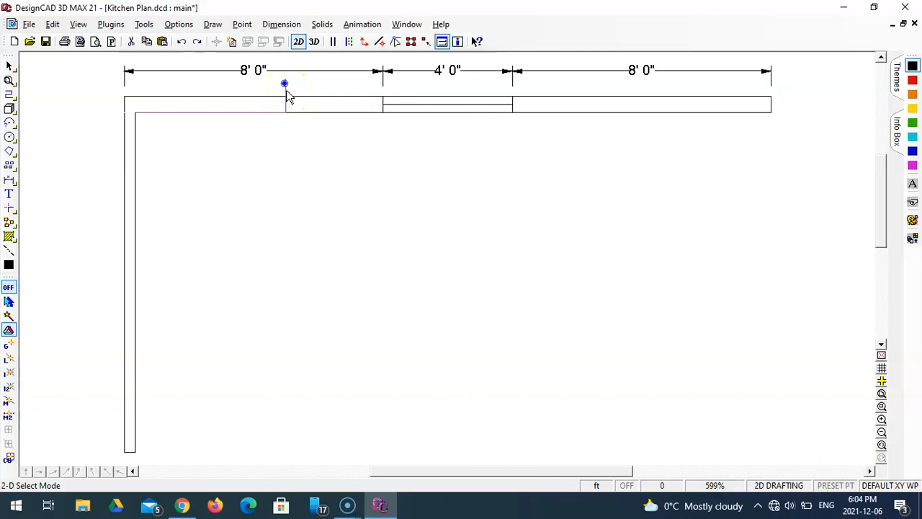
- Draw an ortho line from the inner corner, offset DX 0 and DY -4'8", then left past the left wall's outer face
{"action": "left_click", "coordinate": [8, 94]}
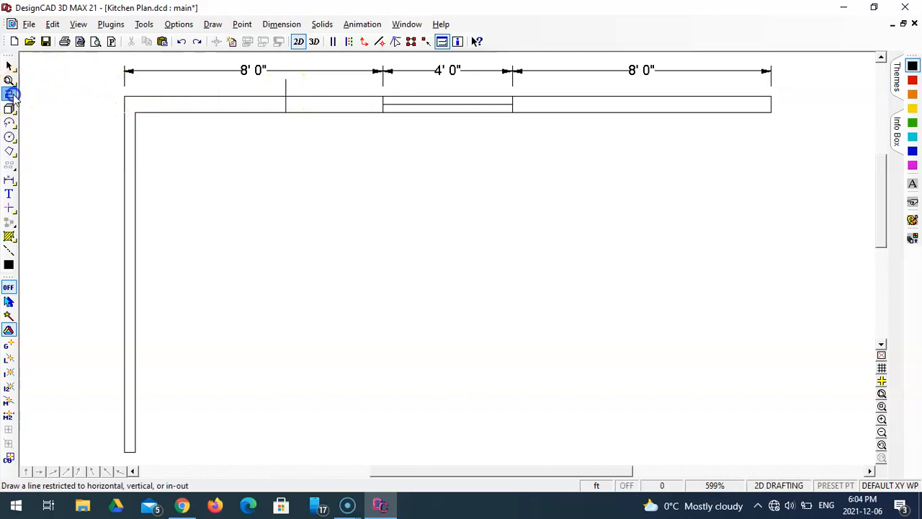
{"action": "left_click", "coordinate": [135, 112]}
{"action": "key", "text": "apostrophe"}
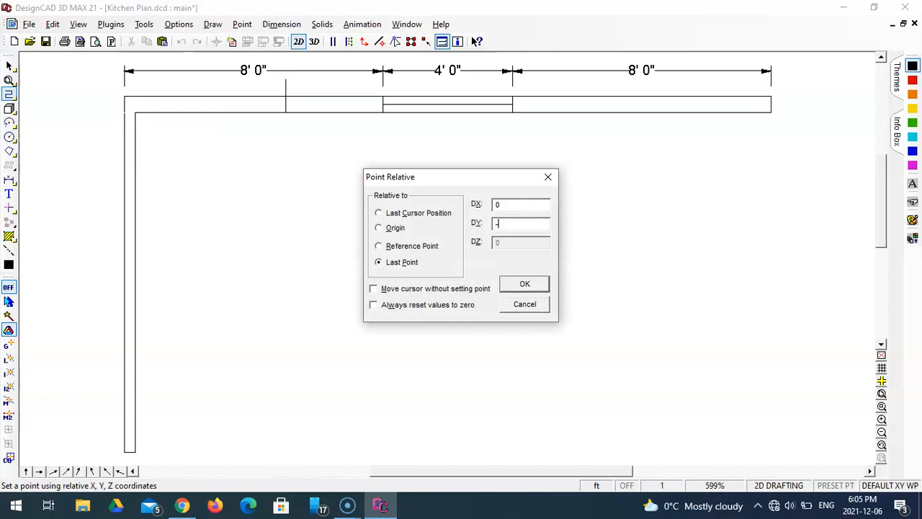
{"action": "type", "text": "-4'8\""}
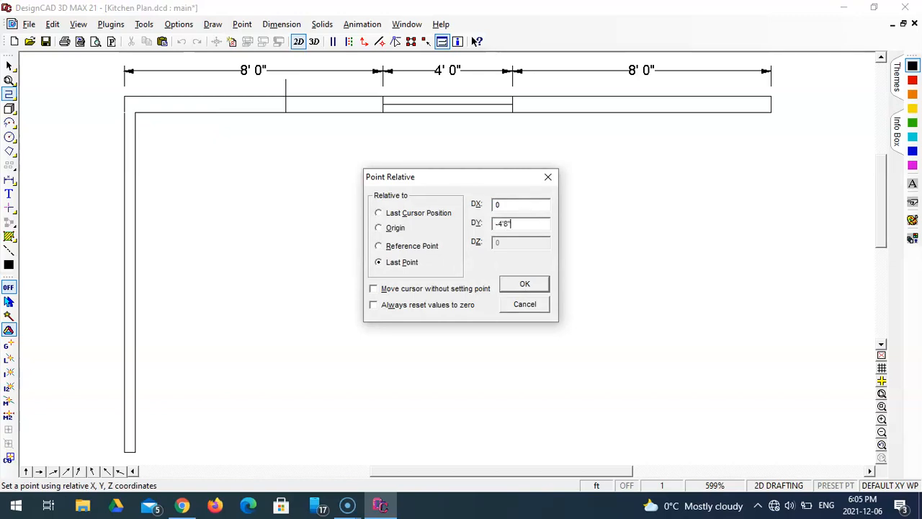
{"action": "key", "text": "Return"}
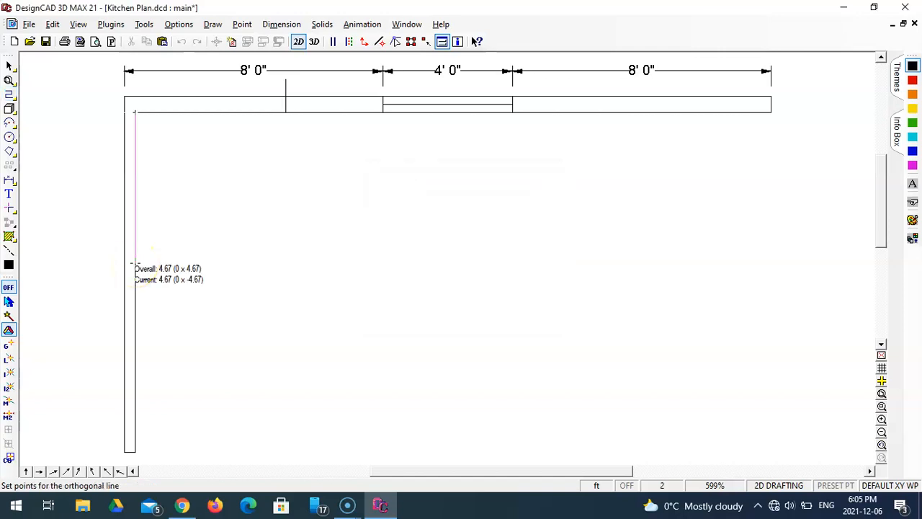
{"action": "left_click", "coordinate": [76, 265]}
{"action": "key", "text": "Return"}
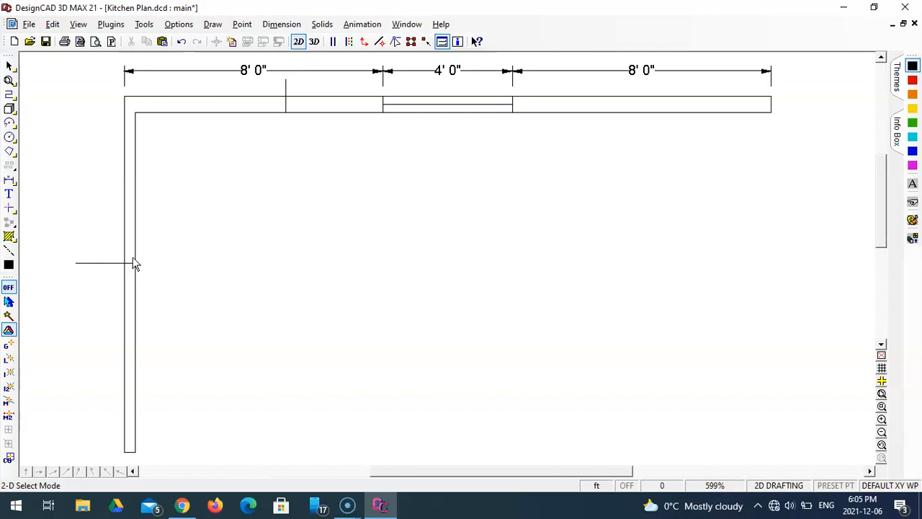
- Draw a horizontal ortho line into the room from the 4'8" mark on the left wall, using DX 2'6" and DY 0
{"action": "left_click", "coordinate": [10, 94]}
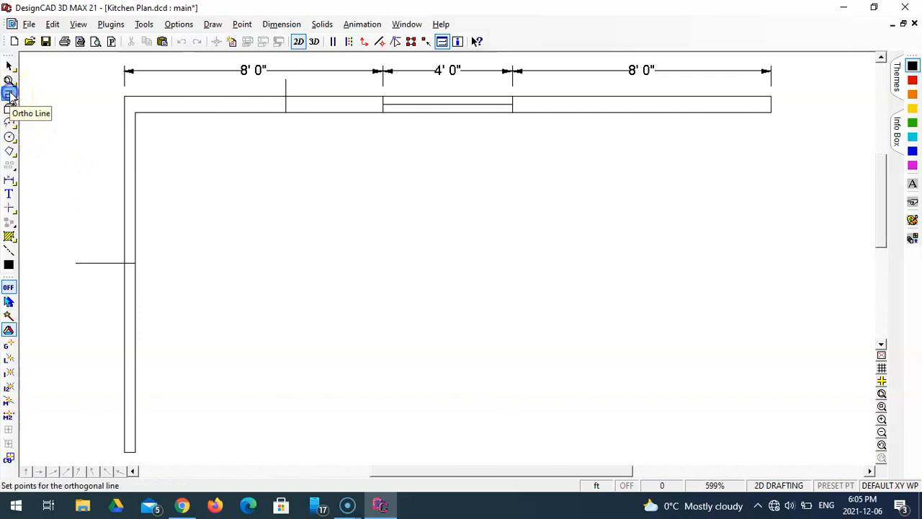
{"action": "left_click", "coordinate": [135, 263]}
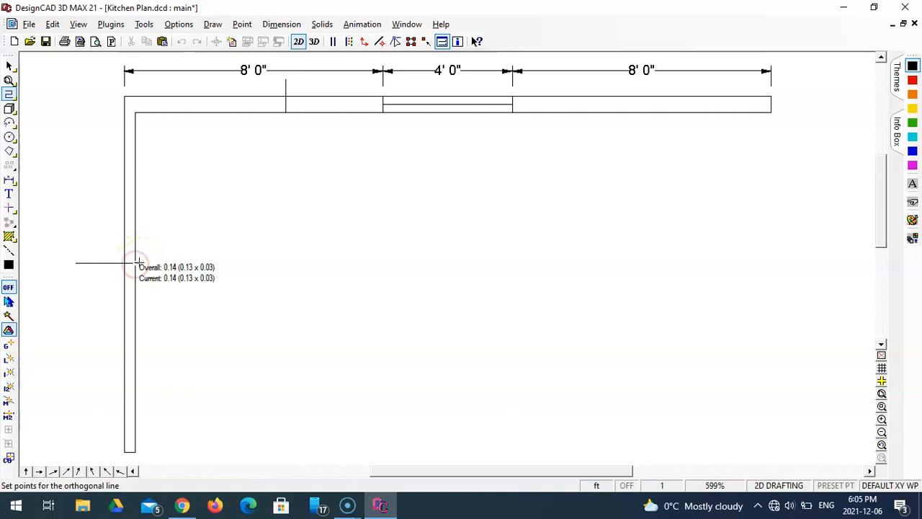
{"action": "key", "text": "apostrophe"}
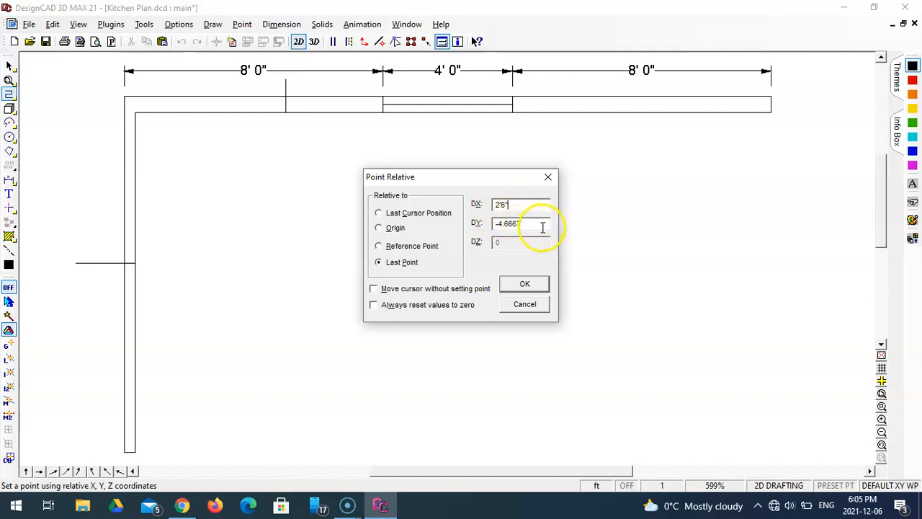
{"action": "key", "text": "Tab"}
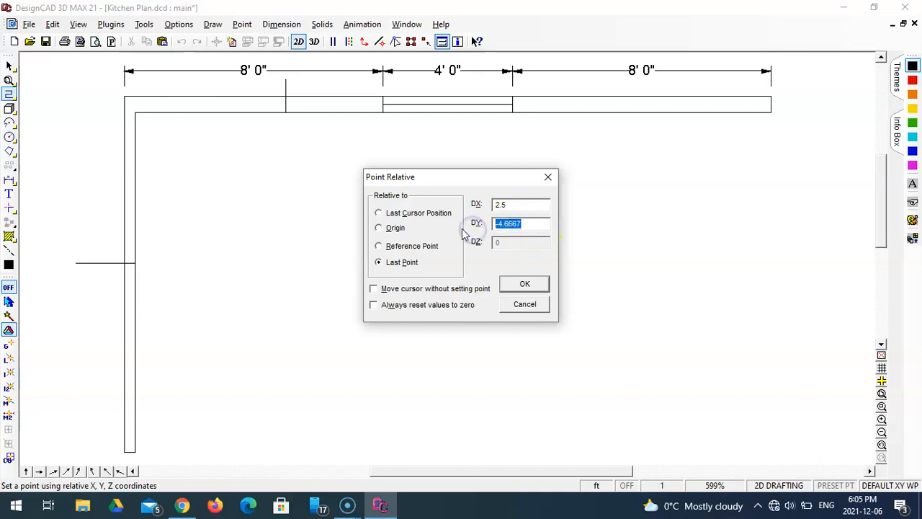
{"action": "type", "text": "0"}
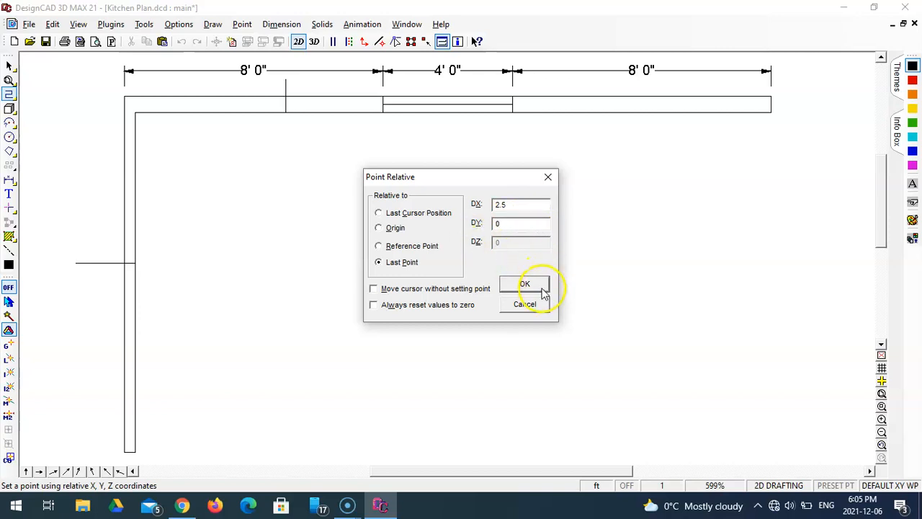
{"action": "left_click", "coordinate": [542, 286]}
{"action": "left_click", "coordinate": [217, 256]}
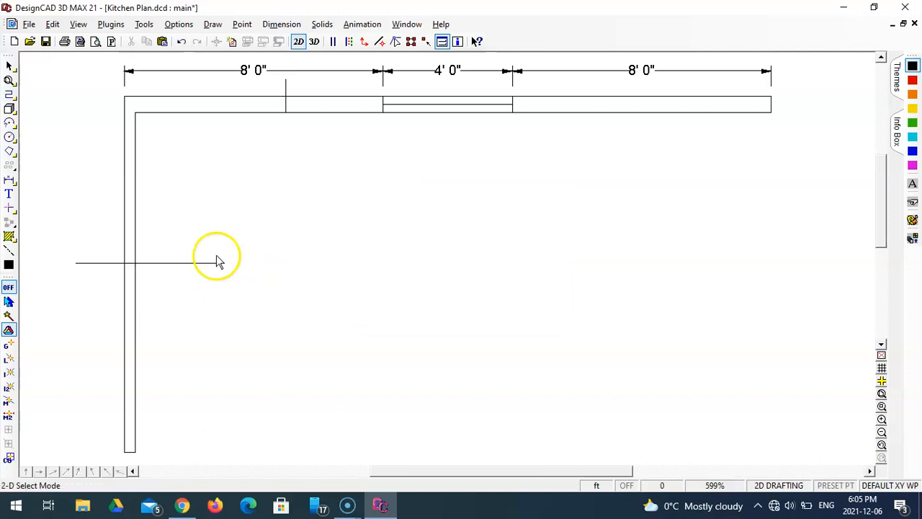
- Draw a vertical ortho line into the room from the 4.6667 ft mark on the upper wall, using DX 0 and DY -2'6"
{"action": "left_click", "coordinate": [9, 94]}
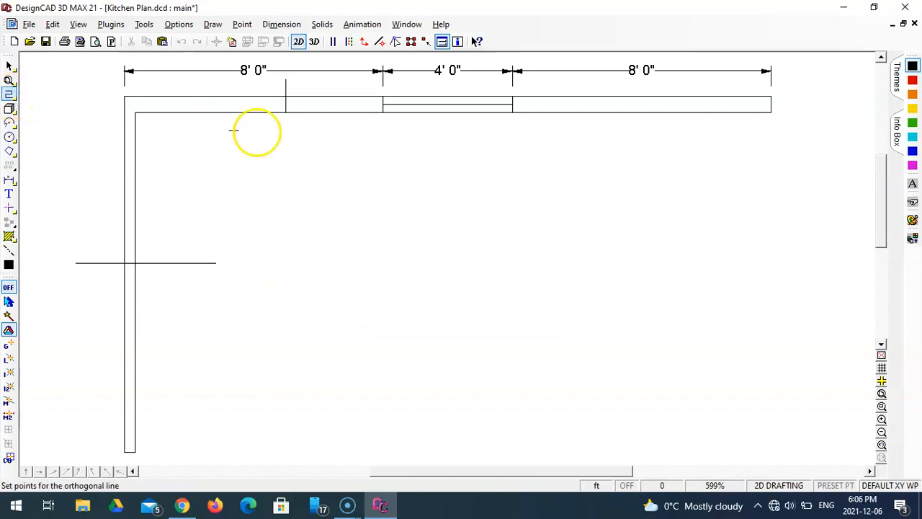
{"action": "left_click", "coordinate": [286, 111]}
{"action": "key", "text": "apostrophe"}
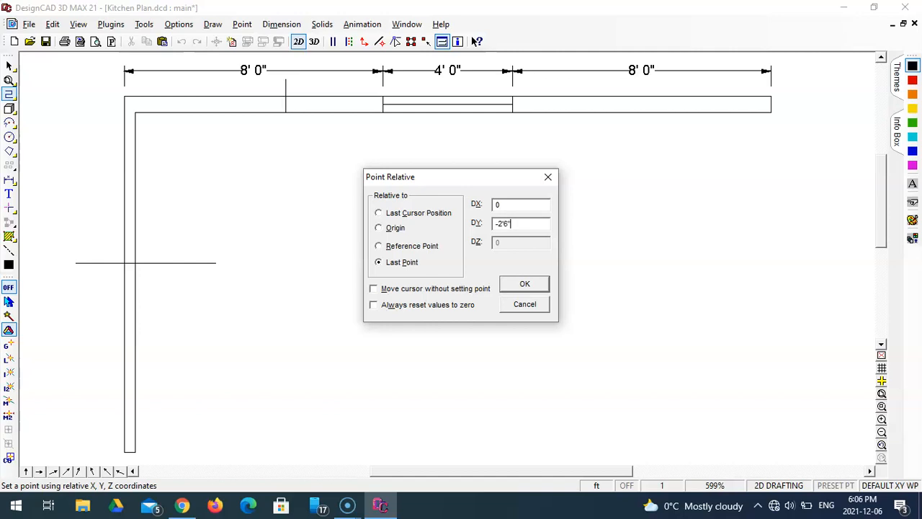
{"action": "key", "text": "Return"}
{"action": "key", "text": "Escape"}
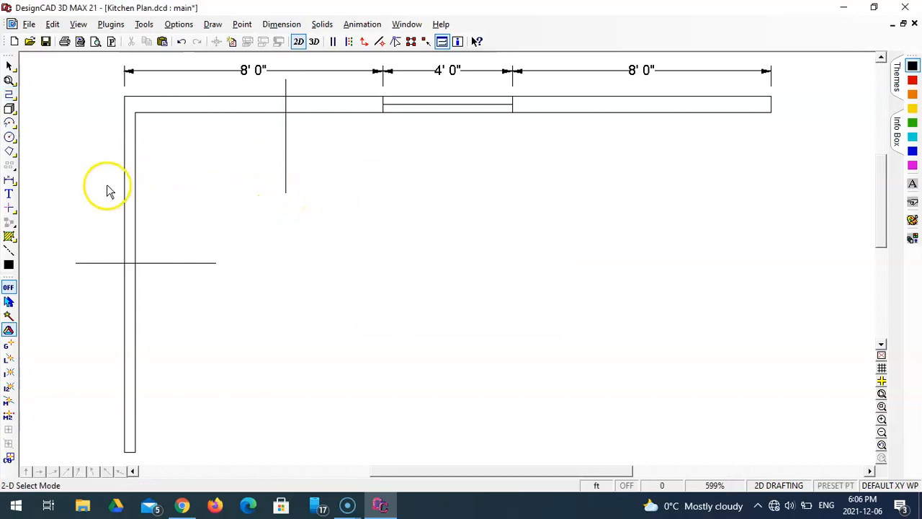
- Delete the two L-shaped construction lines that cross the left and upper walls
{"action": "left_click", "coordinate": [90, 264]}
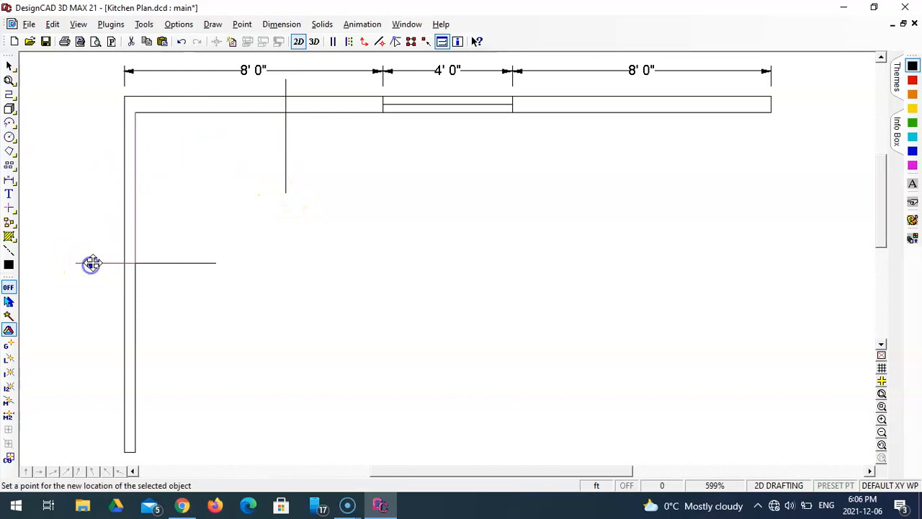
{"action": "key", "text": "Delete"}
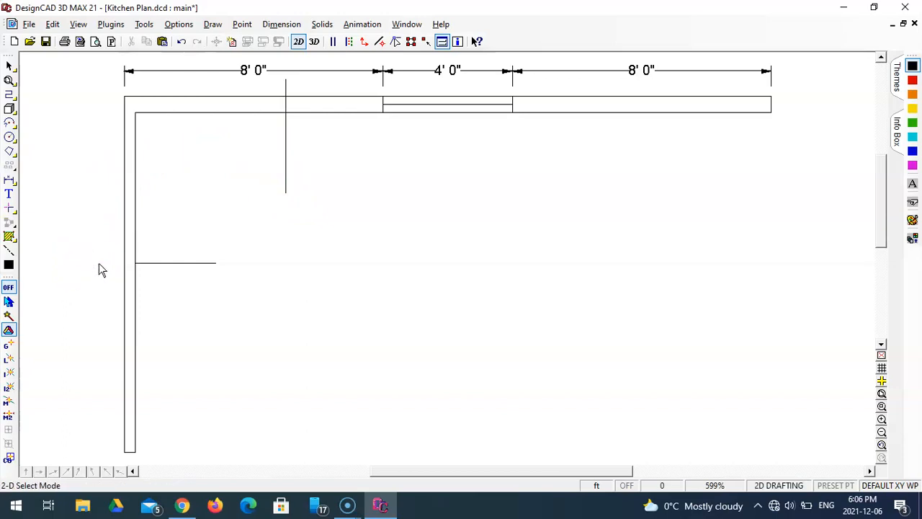
{"action": "left_click", "coordinate": [288, 87]}
{"action": "key", "text": "Delete"}
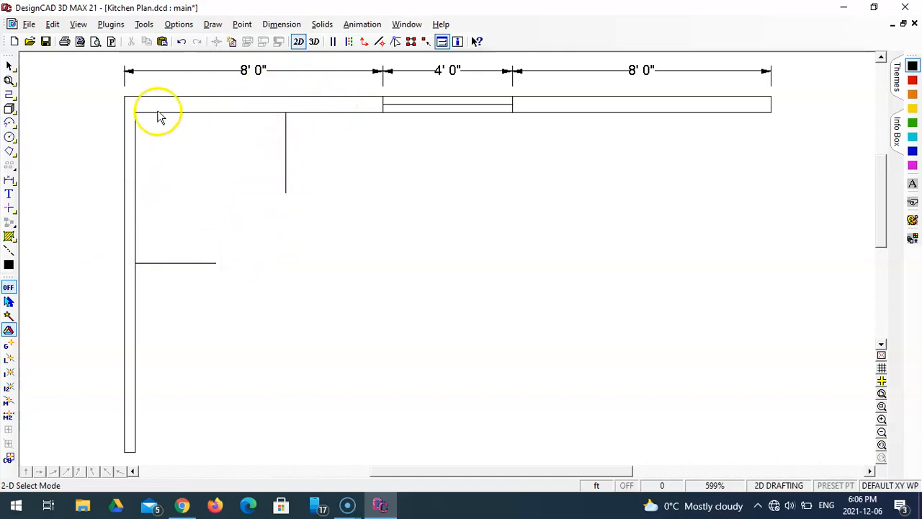
- Draw a diagonal line joining the free ends of the two corner partition lines
{"action": "left_click", "coordinate": [10, 95]}
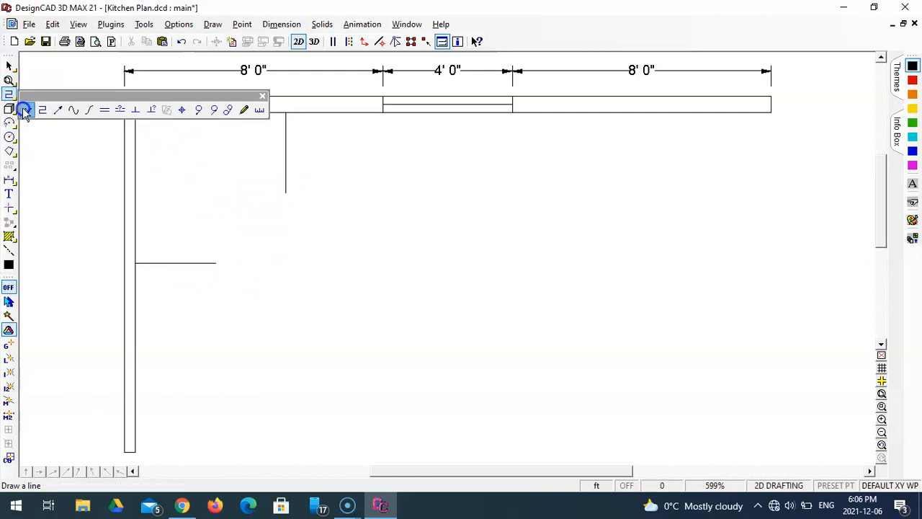
{"action": "left_click", "coordinate": [26, 109]}
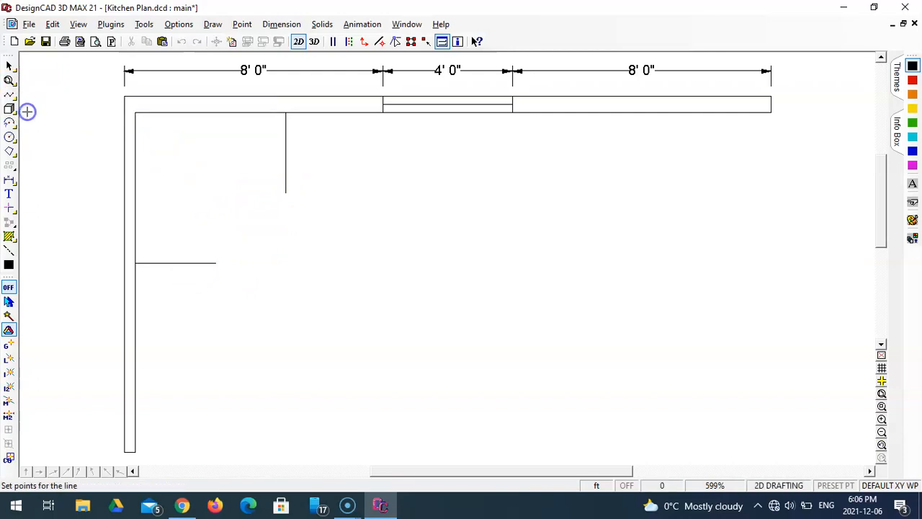
{"action": "left_click", "coordinate": [215, 263]}
{"action": "left_click", "coordinate": [286, 192]}
{"action": "key", "text": "Return"}
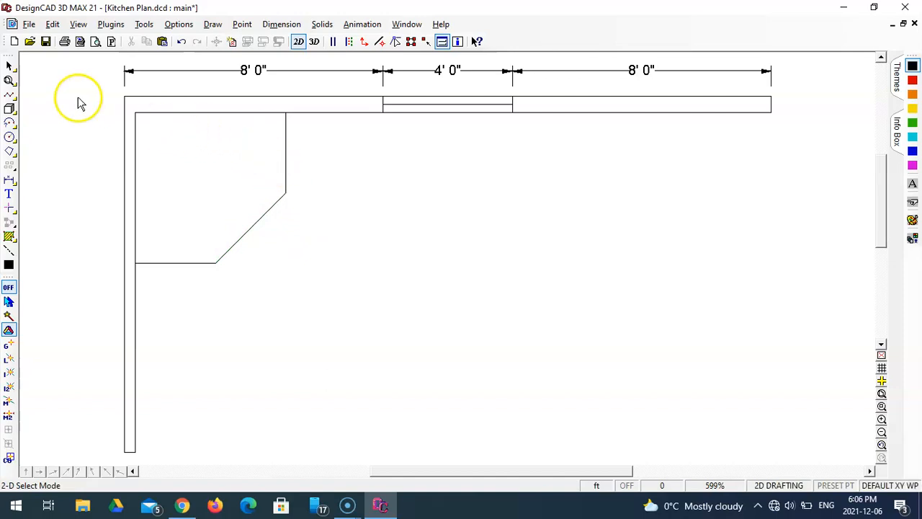
- Add parallel lines 0.3333 ft toward the room corner from the vertical, horizontal and diagonal partition lines
{"action": "left_click", "coordinate": [11, 96]}
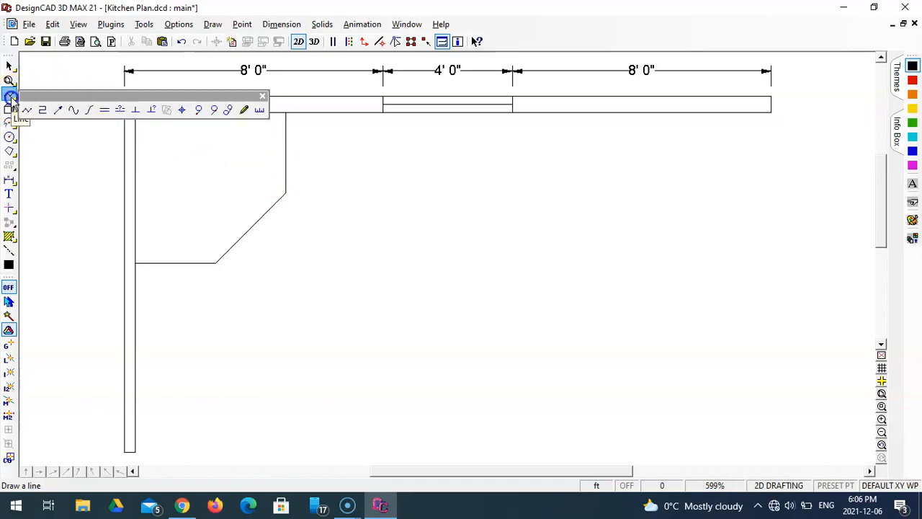
{"action": "left_click", "coordinate": [120, 112]}
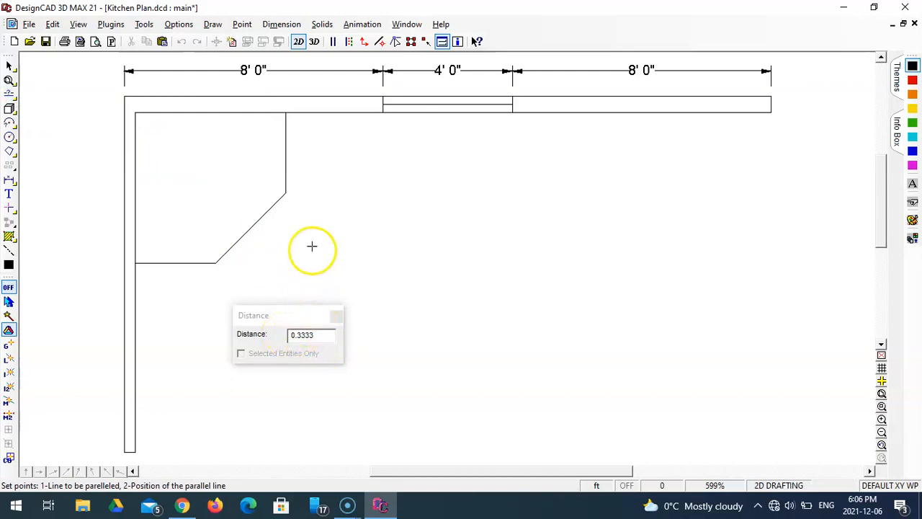
{"action": "left_click", "coordinate": [285, 164]}
{"action": "left_click", "coordinate": [278, 163]}
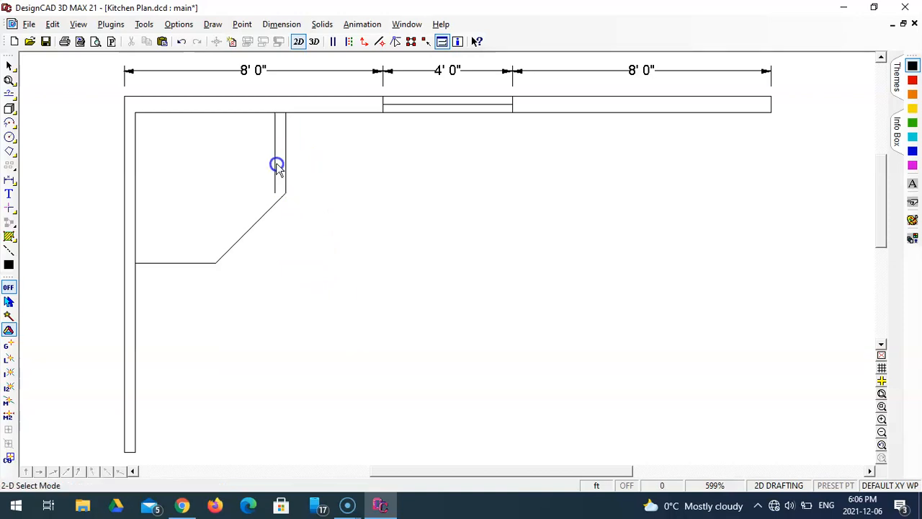
{"action": "left_click", "coordinate": [10, 95]}
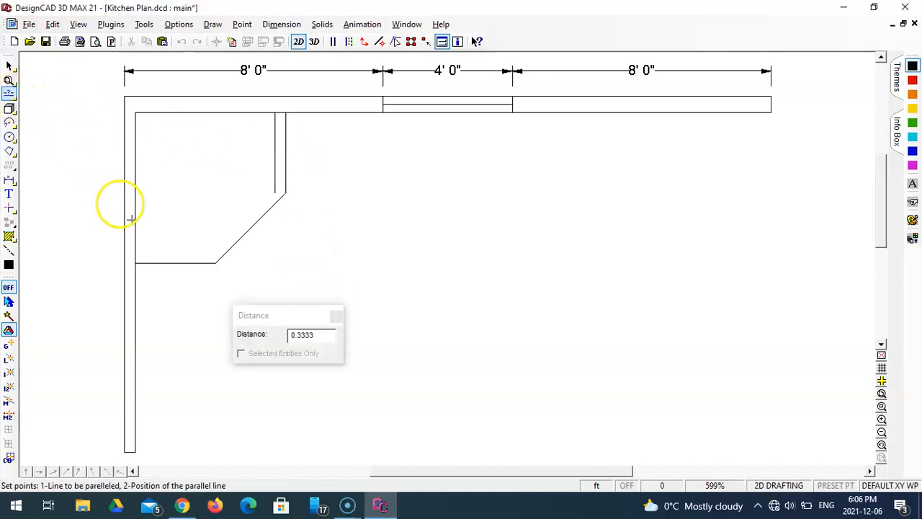
{"action": "left_click", "coordinate": [167, 258]}
{"action": "left_click", "coordinate": [245, 232]}
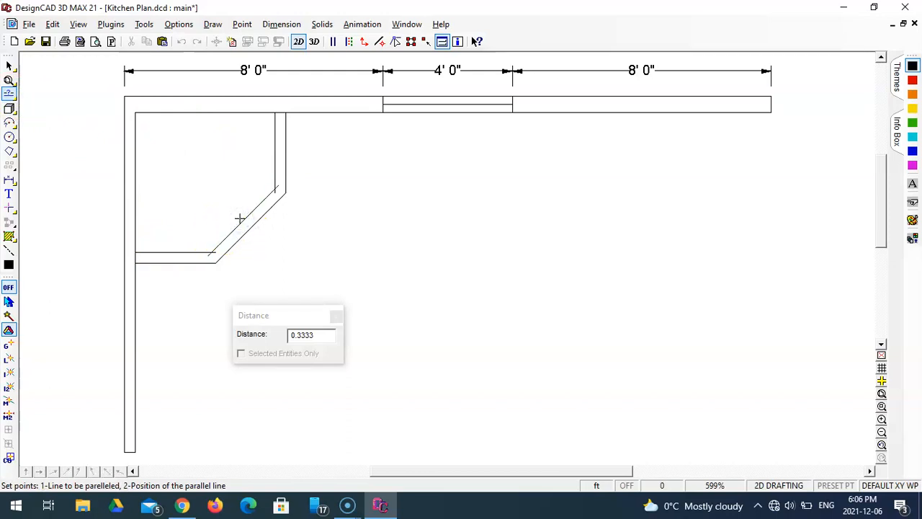
- Trim the inner diagonal and inner horizontal partition lines to each other where they cross
{"action": "left_click", "coordinate": [882, 393]}
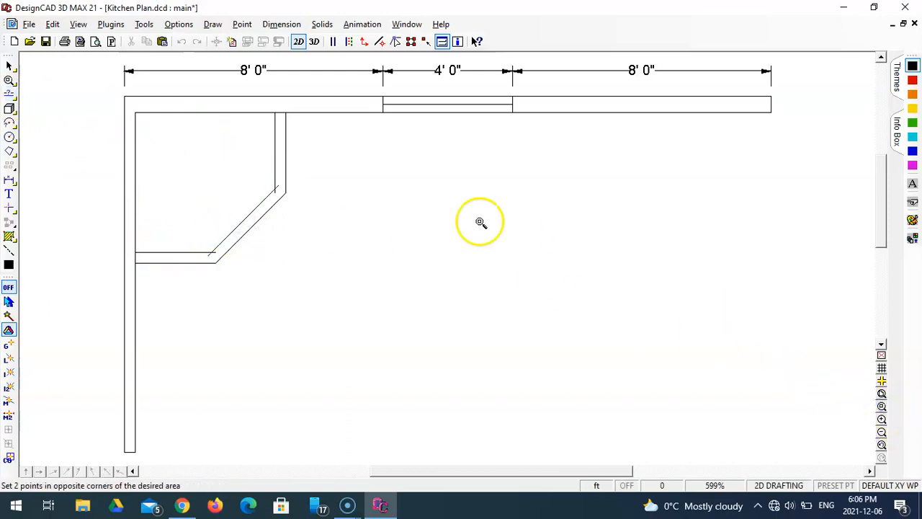
{"action": "left_click", "coordinate": [91, 77]}
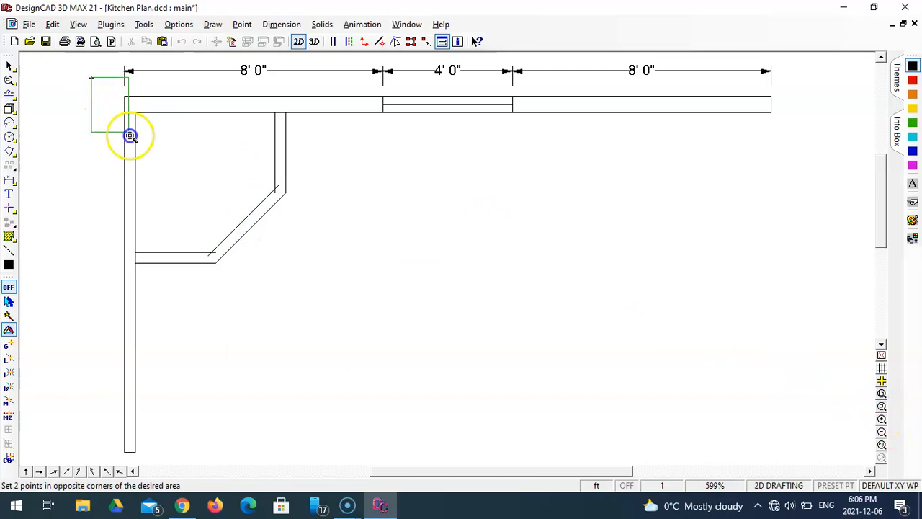
{"action": "left_click", "coordinate": [342, 303]}
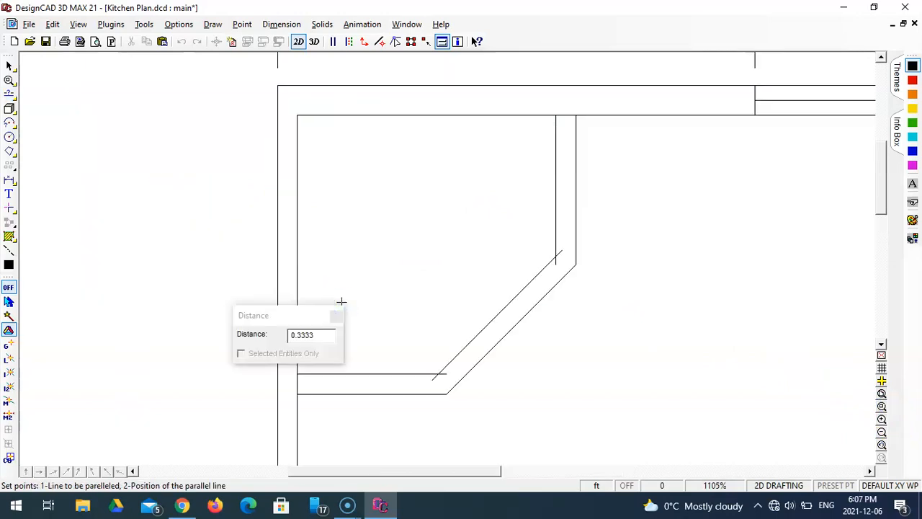
{"action": "mouse_move", "coordinate": [265, 317]}
{"action": "left_mouse_down"}
{"action": "mouse_move", "coordinate": [241, 341]}
{"action": "mouse_move", "coordinate": [107, 382]}
{"action": "left_mouse_up"}
{"action": "left_click_drag", "start_coordinate": [436, 480], "coordinate": [455, 473]}
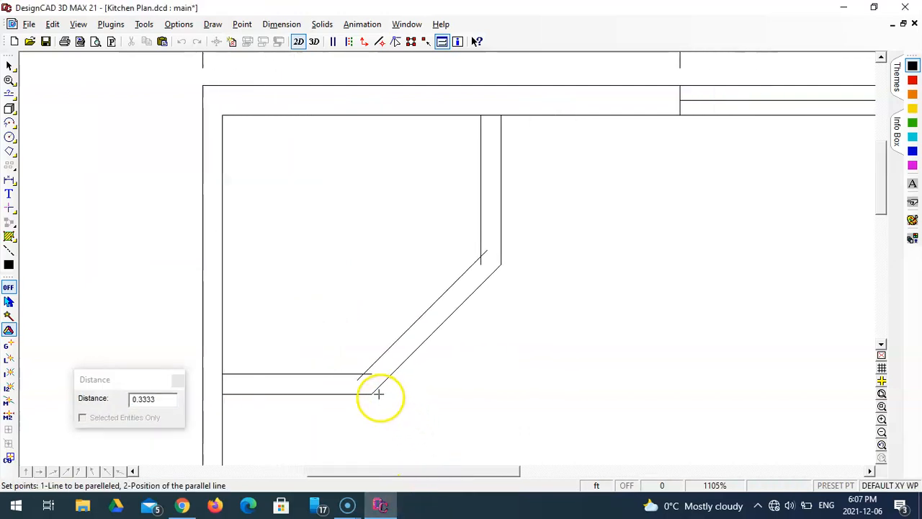
{"action": "left_click", "coordinate": [9, 207]}
{"action": "left_click", "coordinate": [30, 224]}
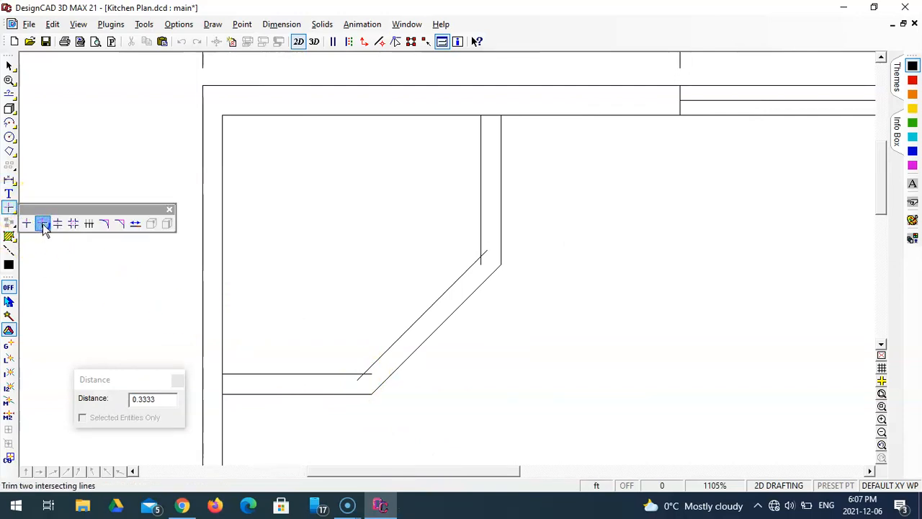
{"action": "left_click", "coordinate": [42, 223]}
{"action": "left_click", "coordinate": [356, 382]}
{"action": "left_click", "coordinate": [367, 374]}
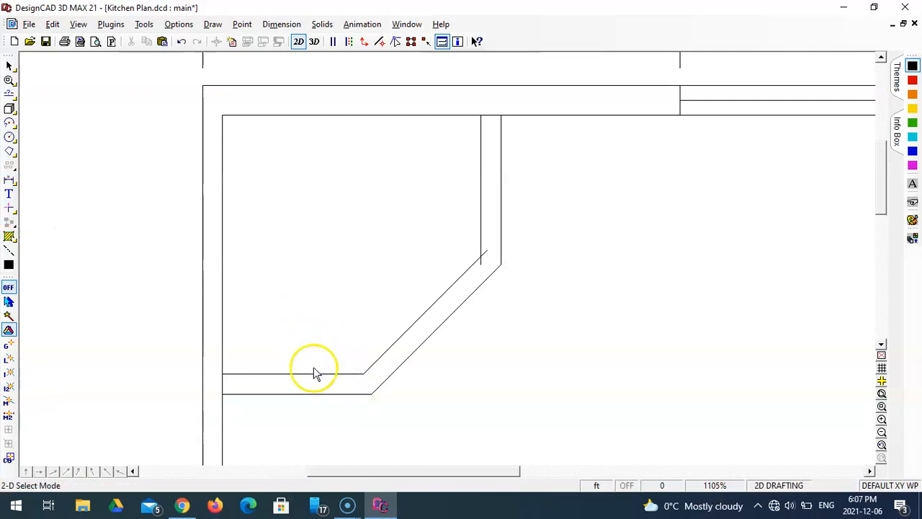
- Trim the inner vertical partition line and the upper end of the inner diagonal line to their intersection
{"action": "left_click", "coordinate": [7, 208]}
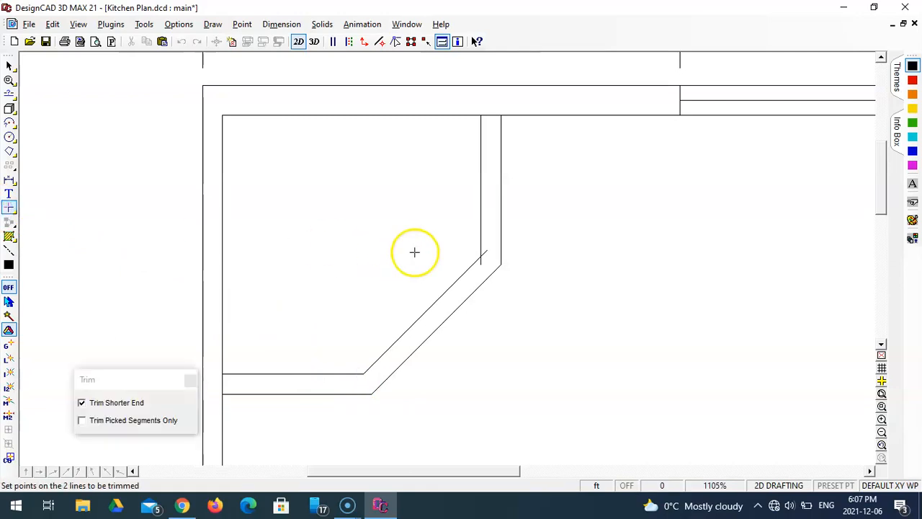
{"action": "left_click", "coordinate": [482, 262]}
{"action": "left_click", "coordinate": [489, 251]}
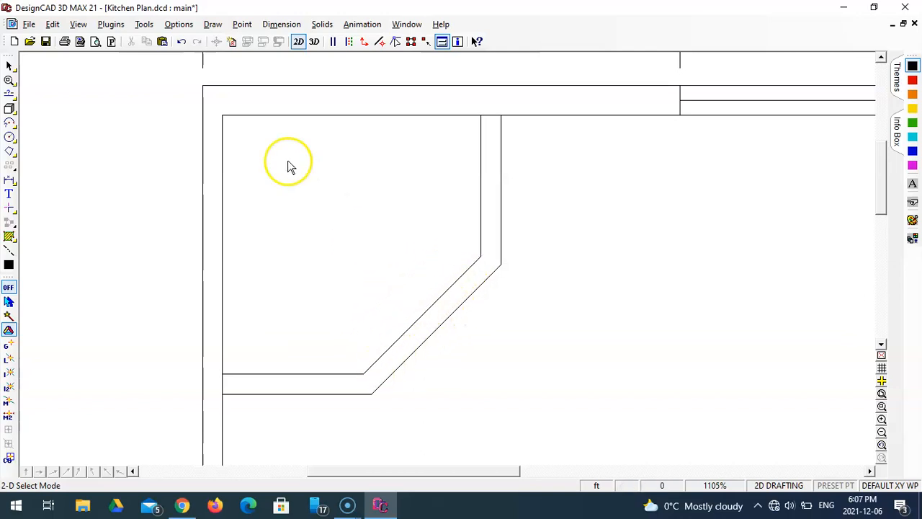
- Draw a line from the walls' inner corner to the midpoint of the diagonal partition's outer line
{"action": "left_click", "coordinate": [10, 95]}
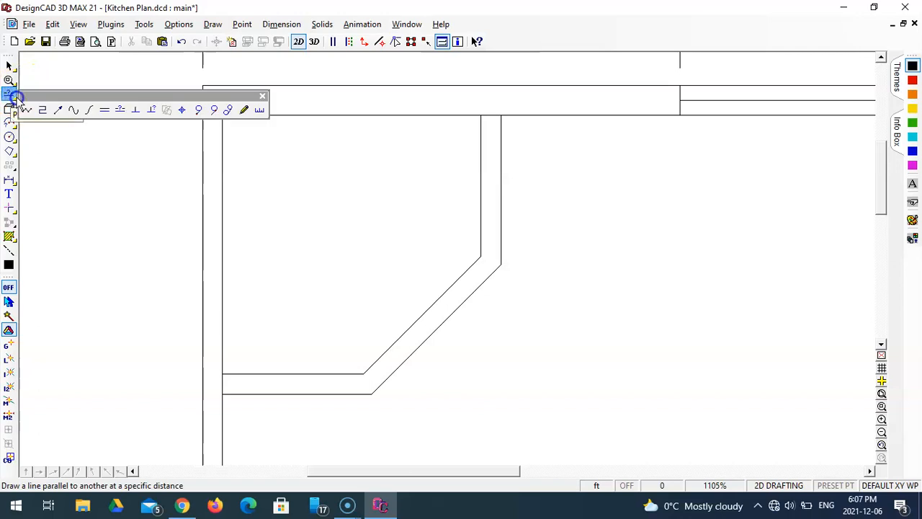
{"action": "left_click", "coordinate": [33, 110]}
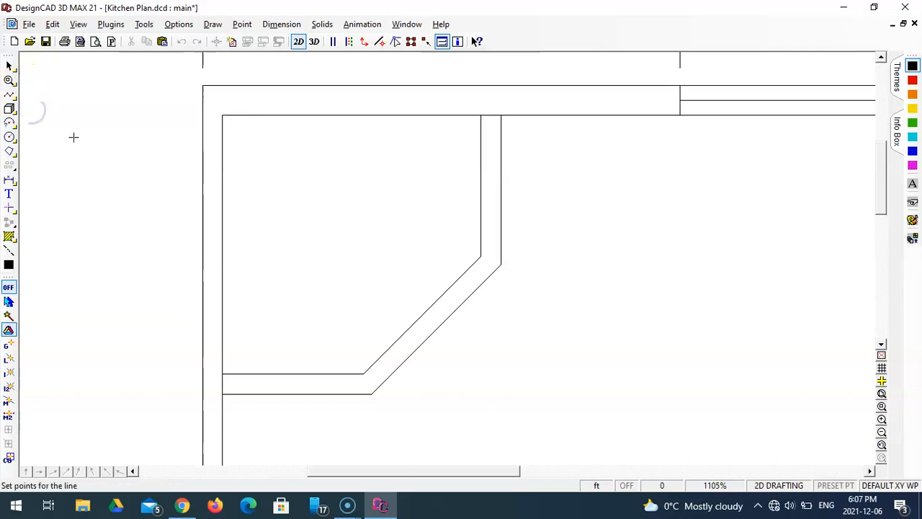
{"action": "left_click", "coordinate": [222, 116]}
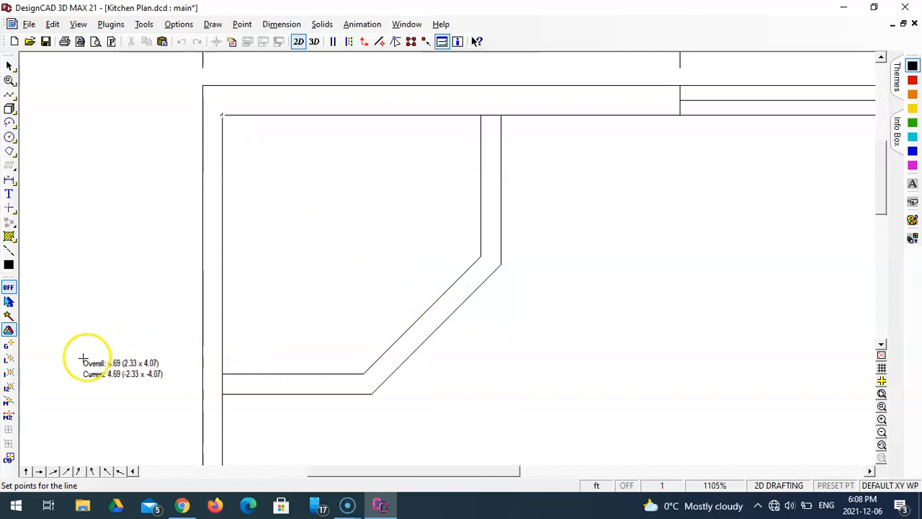
{"action": "left_click", "coordinate": [9, 404]}
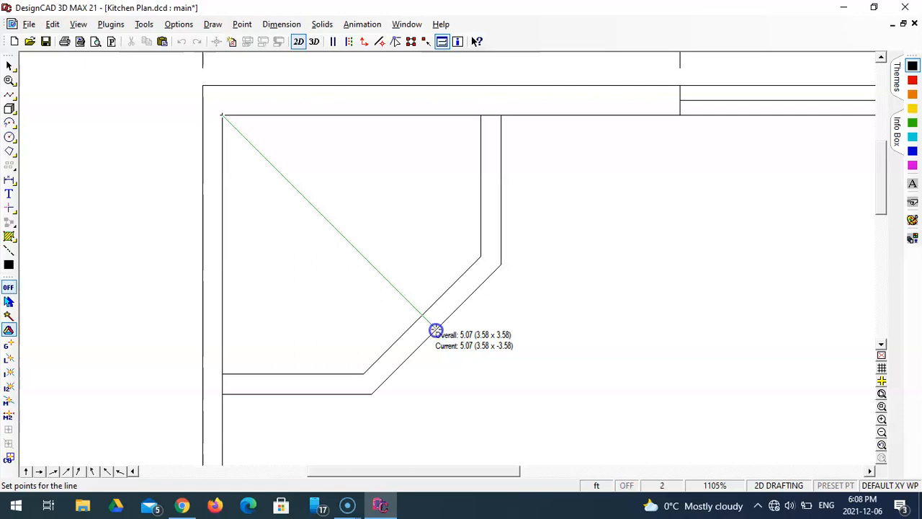
{"action": "left_click", "coordinate": [433, 328]}
{"action": "key", "text": "Return"}
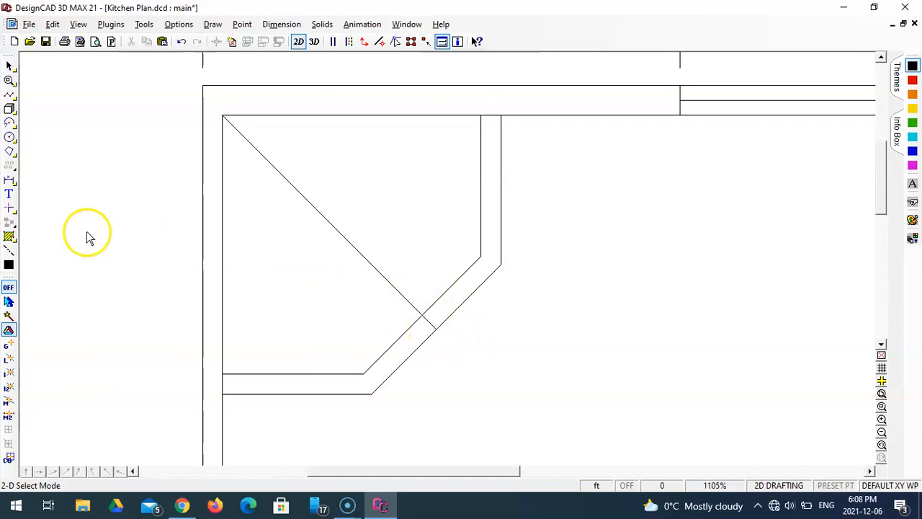
- Shorten the line from the wall corner to the diagonal partition's inner face, leaving only the piece across the partition's thickness
{"action": "left_click", "coordinate": [10, 209]}
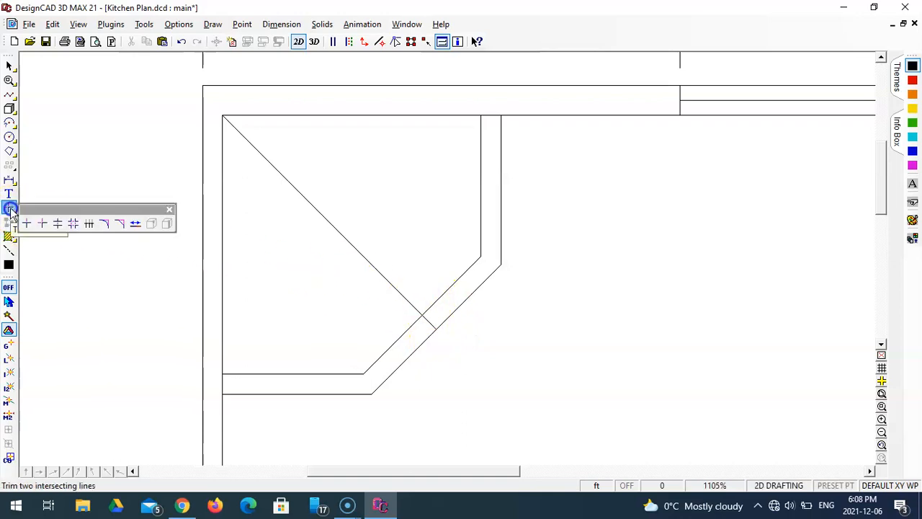
{"action": "left_click", "coordinate": [134, 225]}
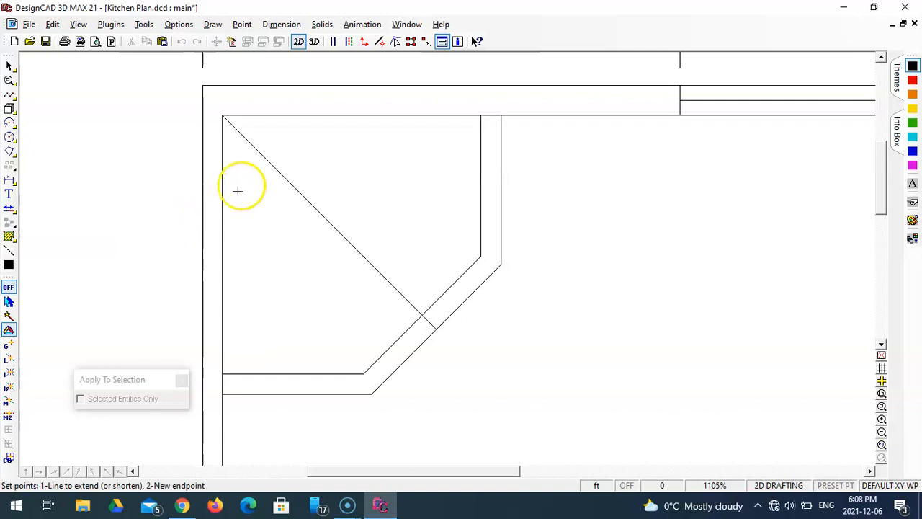
{"action": "left_click", "coordinate": [226, 120]}
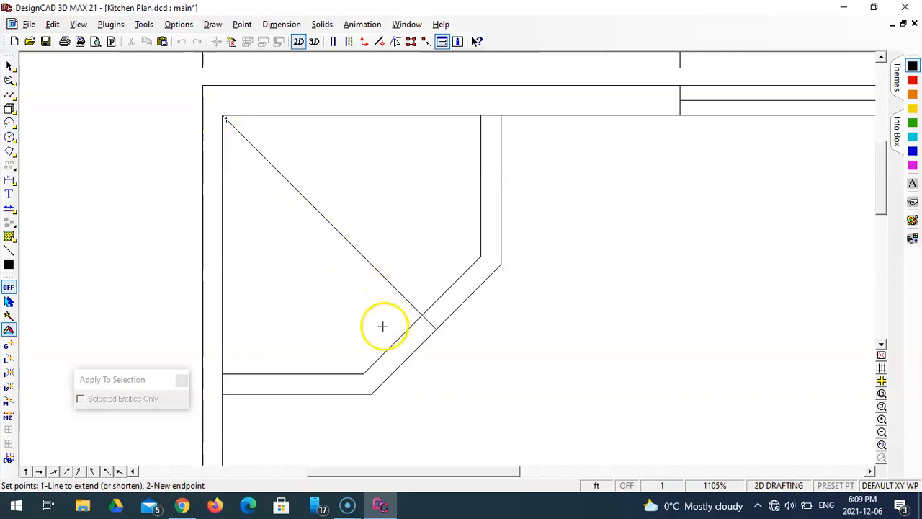
{"action": "left_click", "coordinate": [362, 375]}
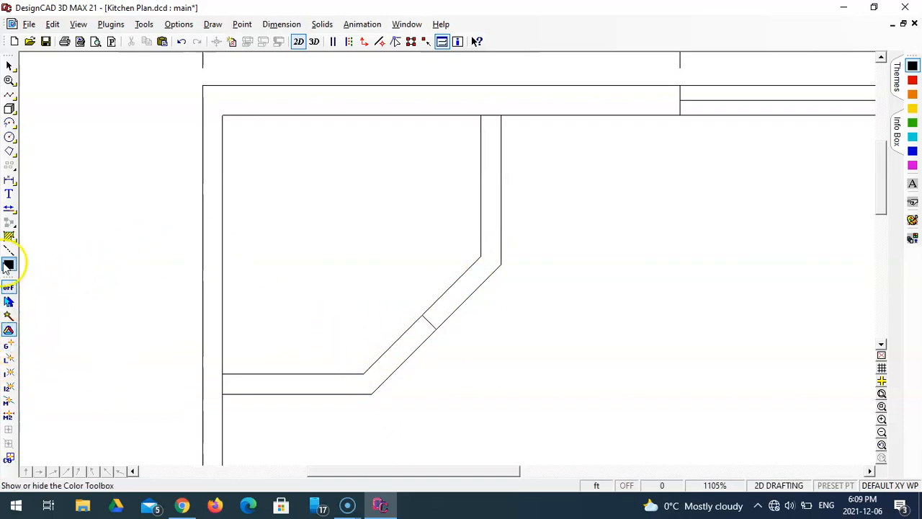
- Hide the Snap Toolbox and display it again
{"action": "right_click", "coordinate": [146, 43]}
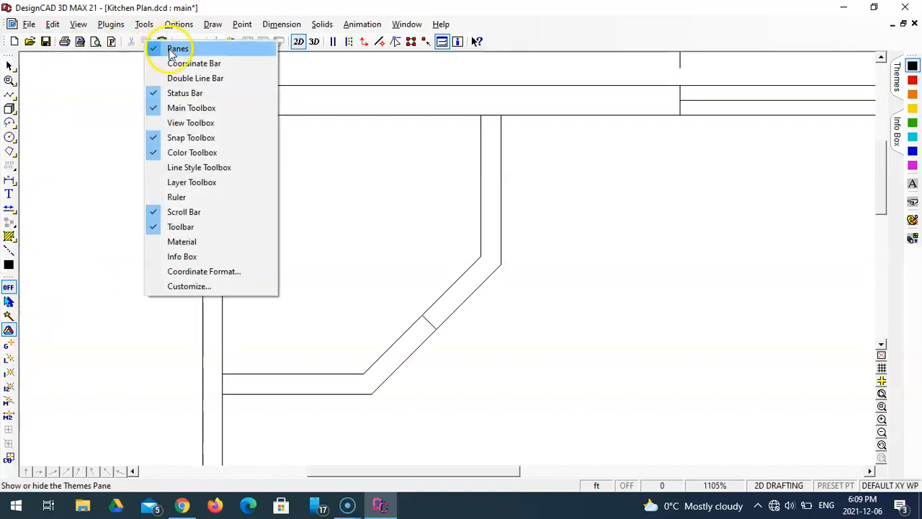
{"action": "left_click", "coordinate": [160, 142]}
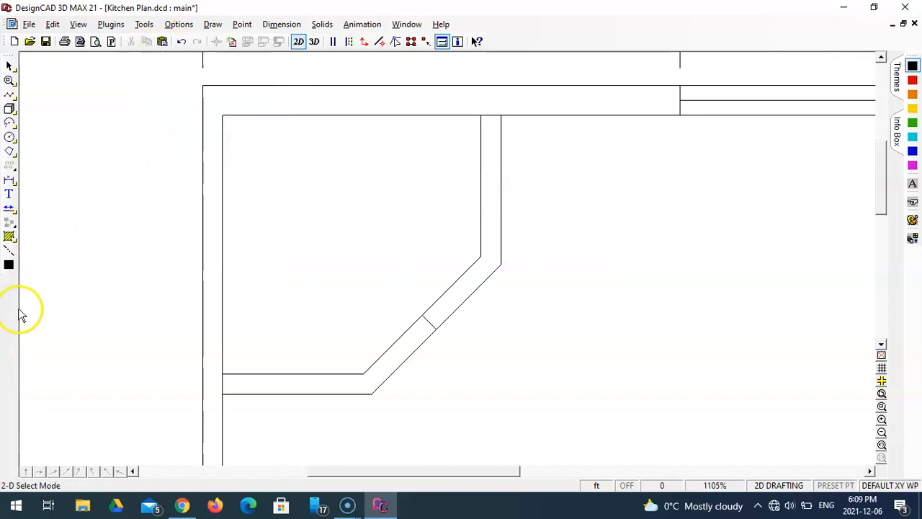
{"action": "right_click", "coordinate": [149, 44]}
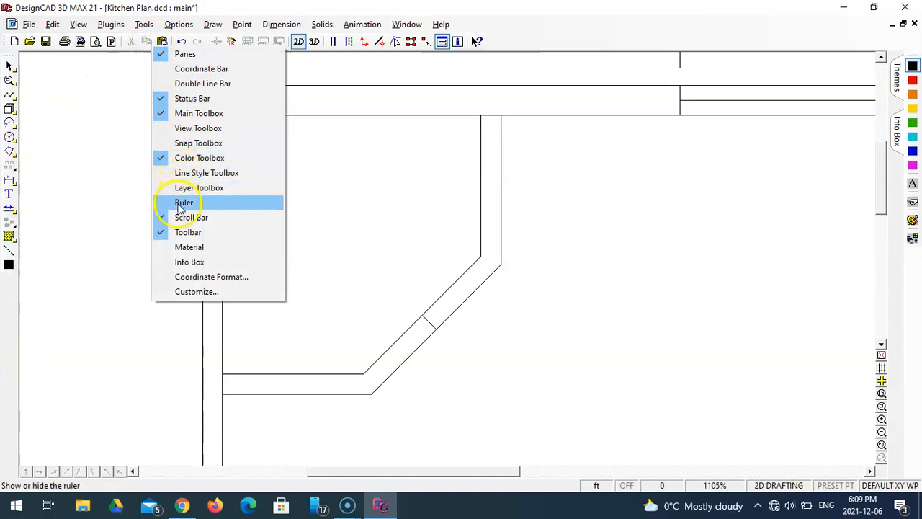
{"action": "left_click", "coordinate": [197, 148]}
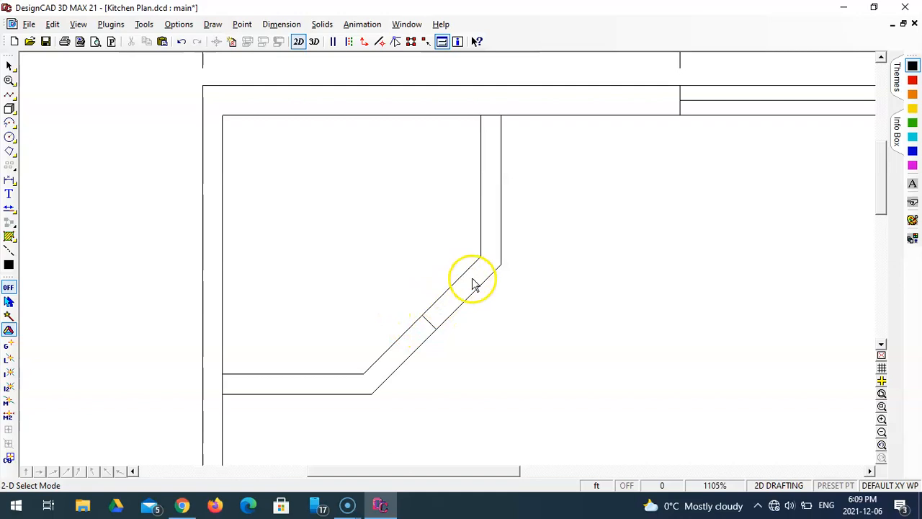
- Add a line parallel to the diagonal partition's centre mark, 15" away toward the vertical partition
{"action": "left_click", "coordinate": [8, 96]}
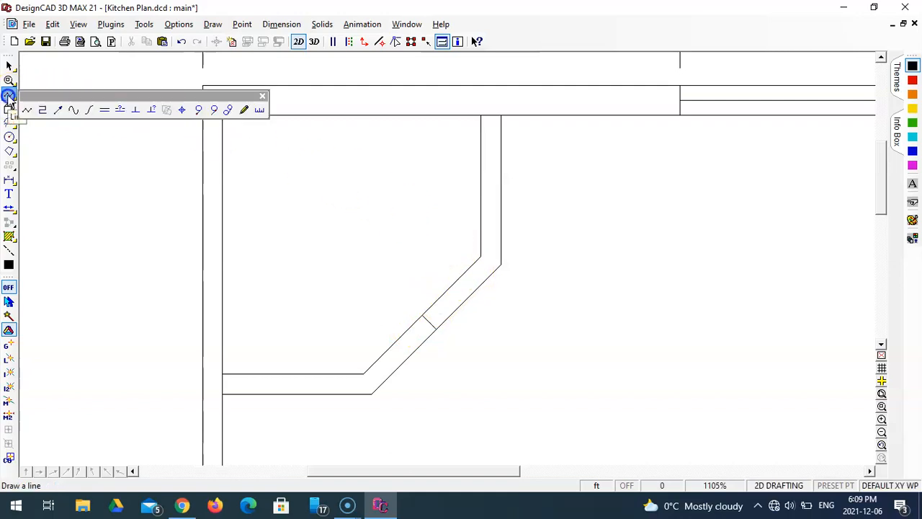
{"action": "left_click", "coordinate": [123, 110]}
{"action": "left_click_drag", "start_coordinate": [169, 404], "coordinate": [114, 397]}
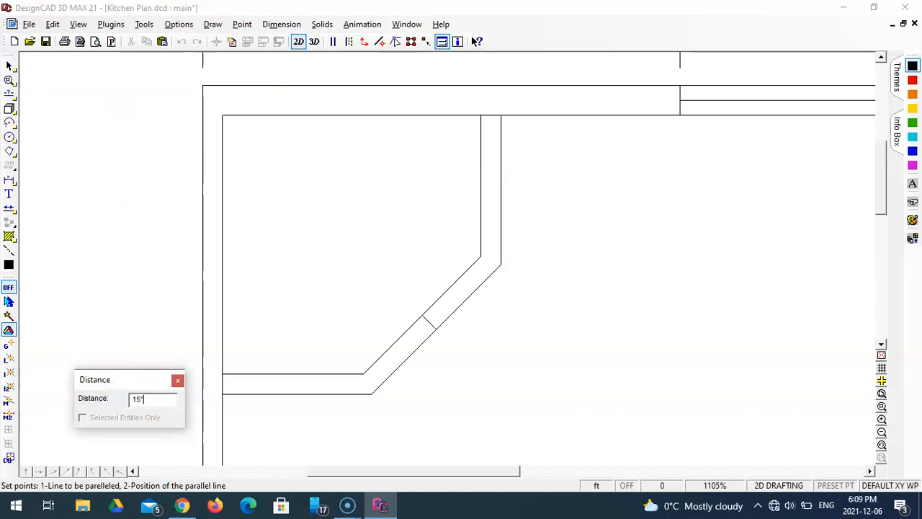
{"action": "key", "text": "Tab"}
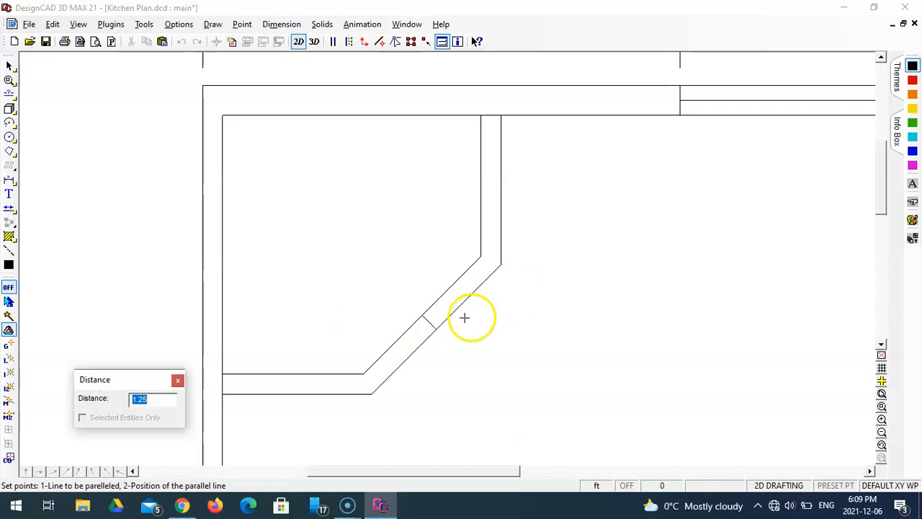
{"action": "left_click", "coordinate": [429, 321]}
{"action": "left_click", "coordinate": [470, 278]}
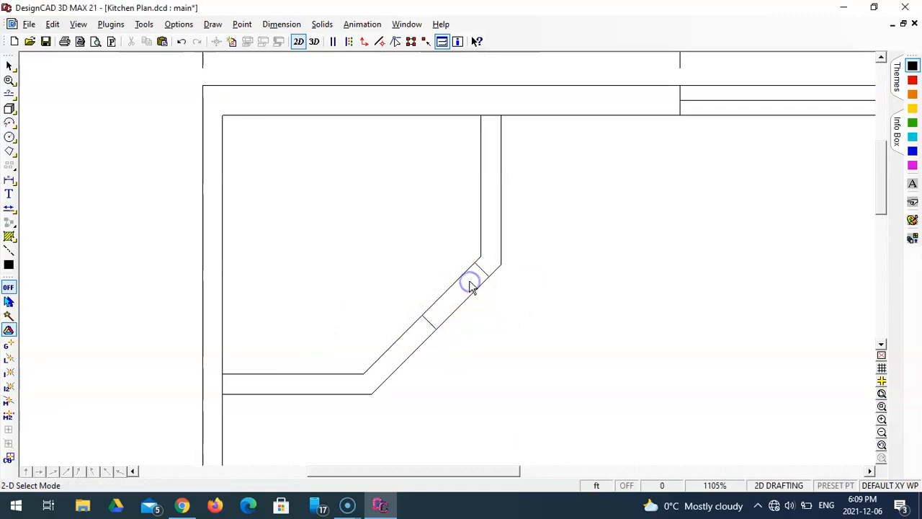
- Add a second line parallel to the centre mark, 1.25 ft away toward the horizontal partition
{"action": "left_click", "coordinate": [10, 94]}
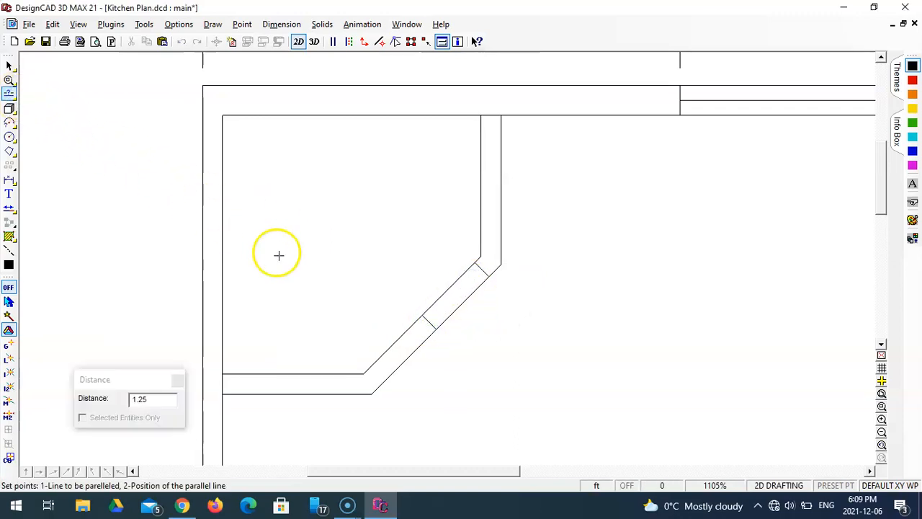
{"action": "left_click", "coordinate": [426, 324]}
{"action": "left_click", "coordinate": [407, 346]}
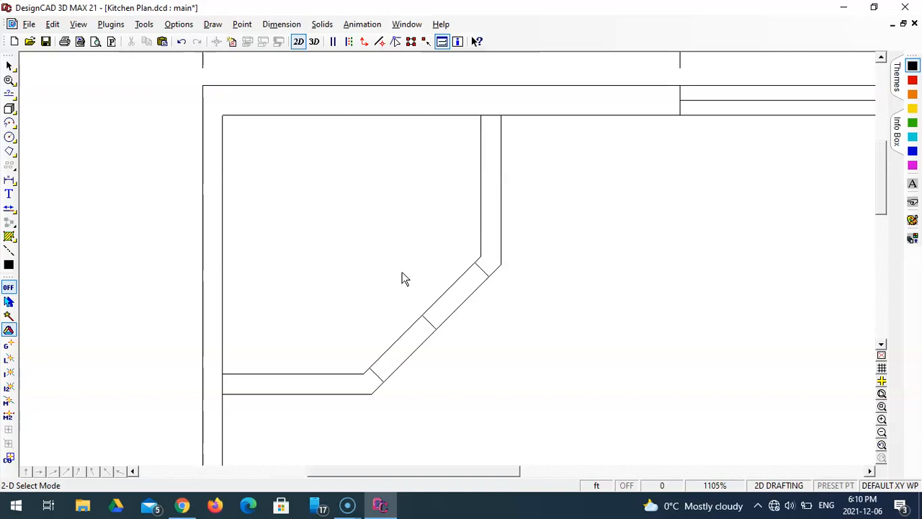
- Cut an opening through the diagonal partition with Section Trim, removing everything inside a box around its centre mark
{"action": "key", "text": "ctrl+t"}
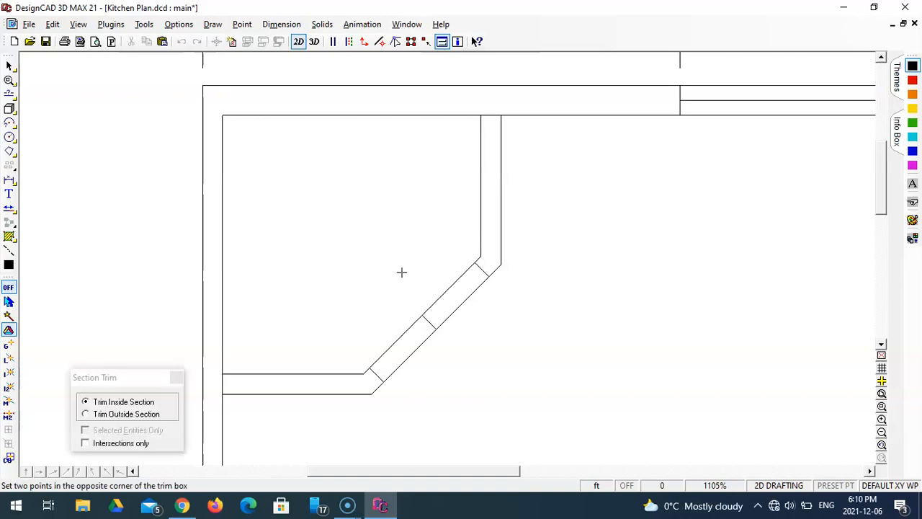
{"action": "left_click_drag", "start_coordinate": [110, 381], "coordinate": [124, 222]}
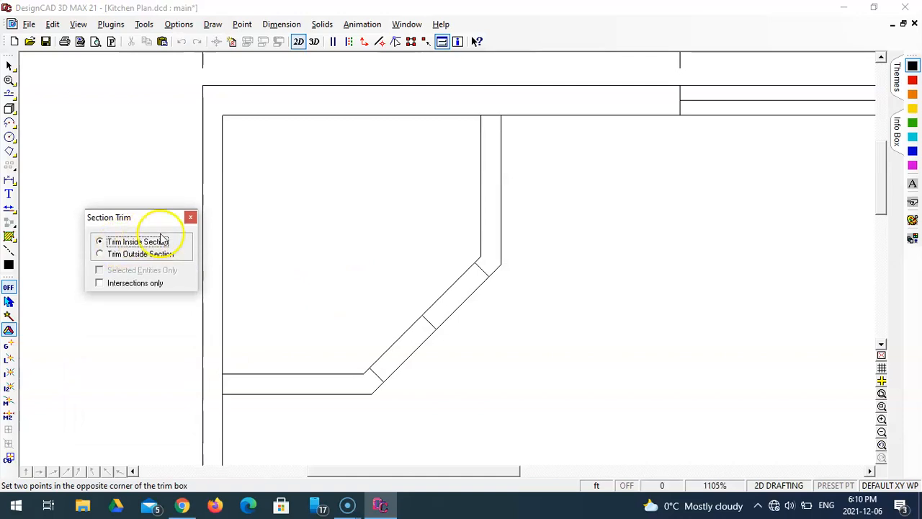
{"action": "left_click", "coordinate": [396, 280]}
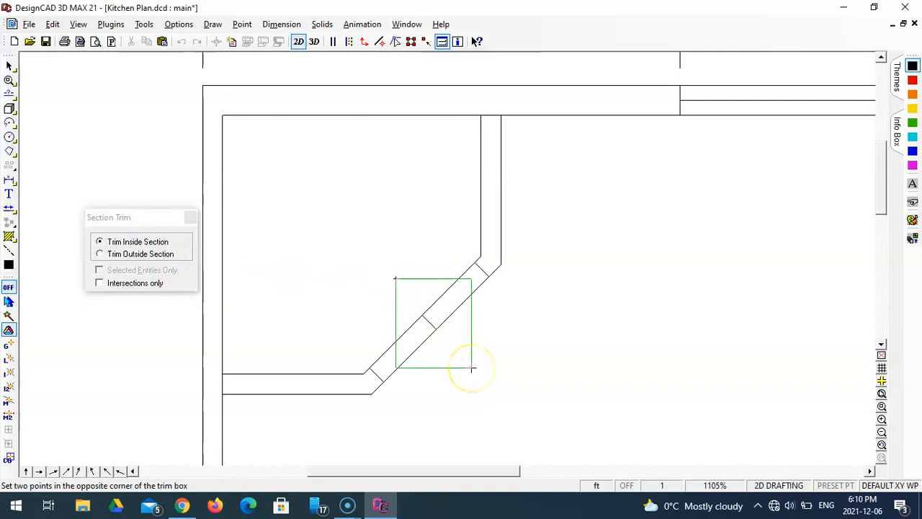
{"action": "left_click", "coordinate": [472, 368]}
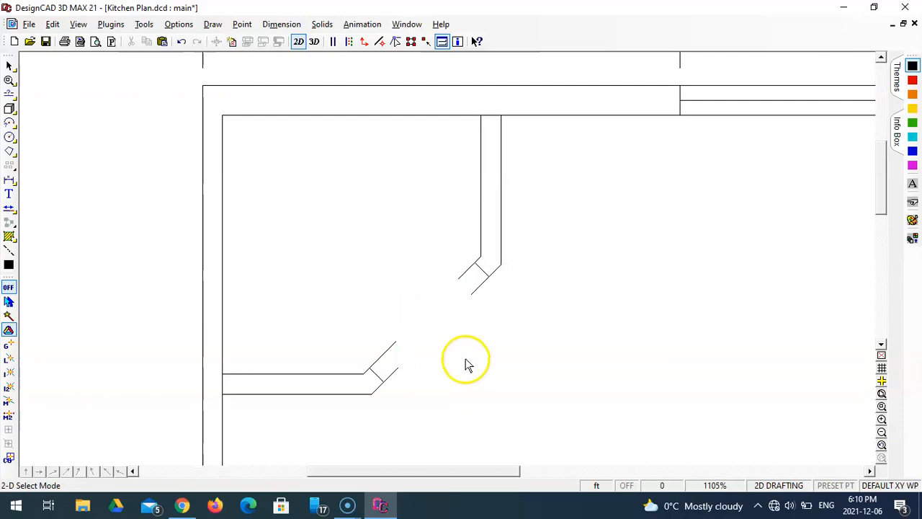
- Shorten the two leftover diagonal stubs at the horizontal partition back to the door opening's end line
{"action": "left_click", "coordinate": [9, 208]}
{"action": "left_click", "coordinate": [395, 342]}
{"action": "left_click", "coordinate": [368, 371]}
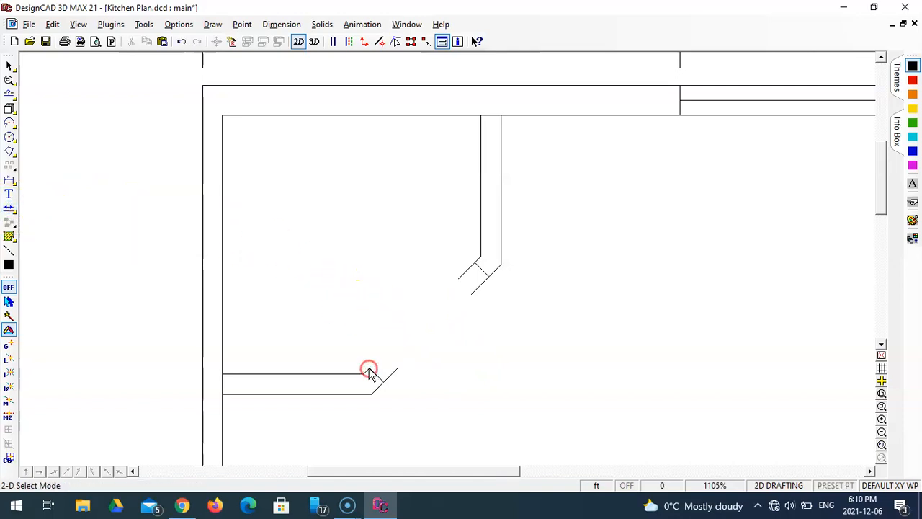
{"action": "left_click", "coordinate": [9, 208]}
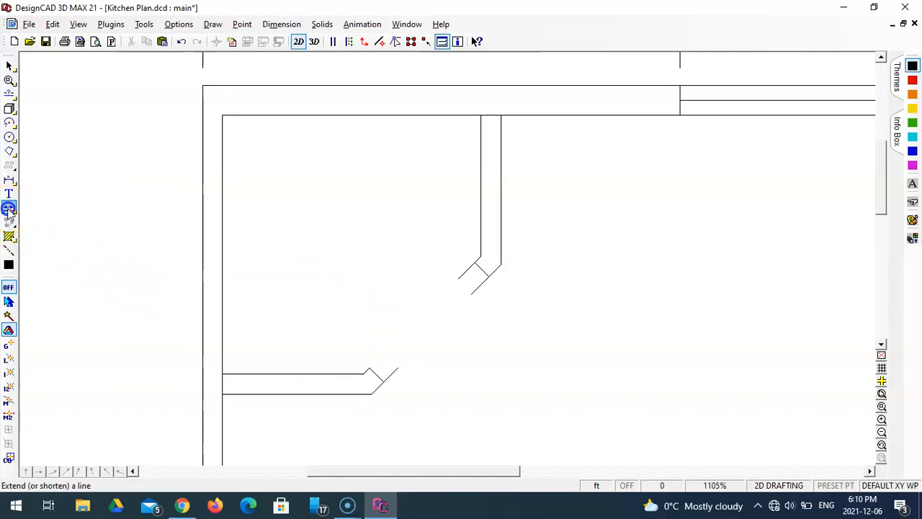
{"action": "left_click", "coordinate": [397, 371]}
{"action": "left_click", "coordinate": [382, 380]}
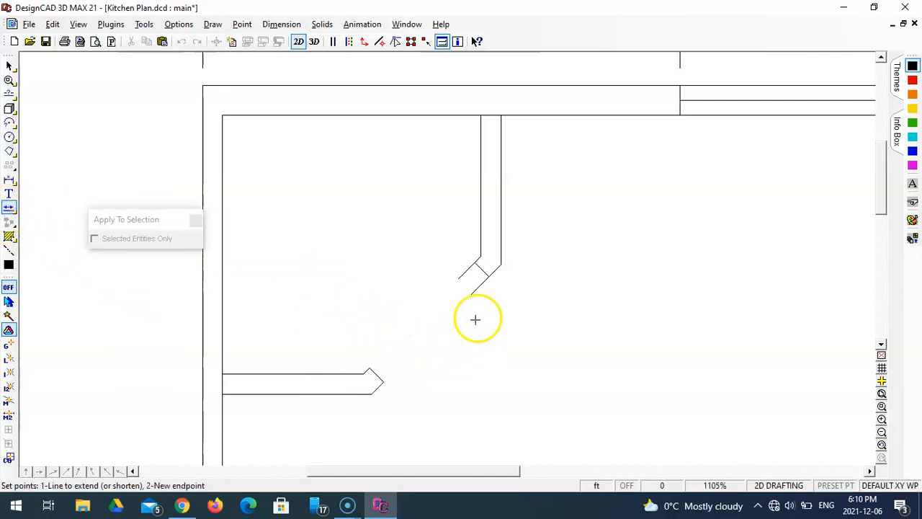
- Shorten the two leftover diagonal stubs at the vertical partition back to the door opening's end line
{"action": "left_click", "coordinate": [472, 293]}
{"action": "left_click", "coordinate": [453, 282]}
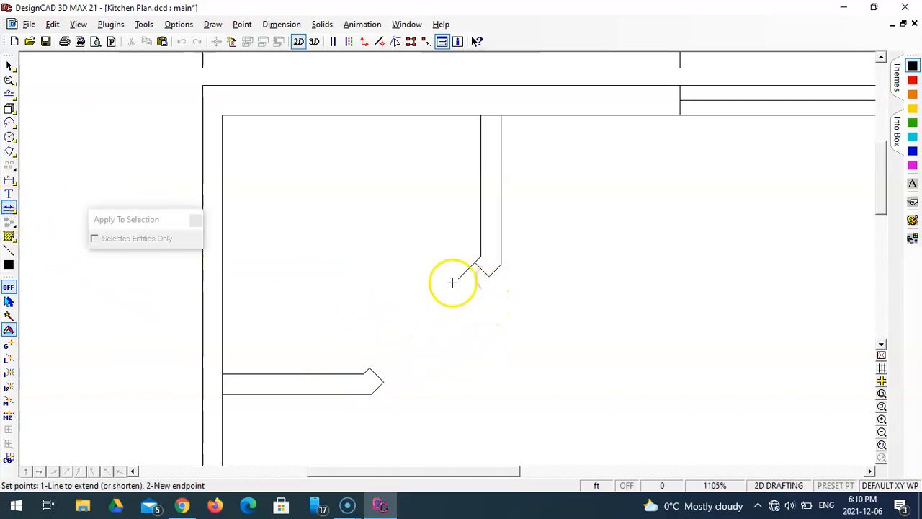
{"action": "left_click", "coordinate": [475, 262]}
{"action": "left_click", "coordinate": [476, 352]}
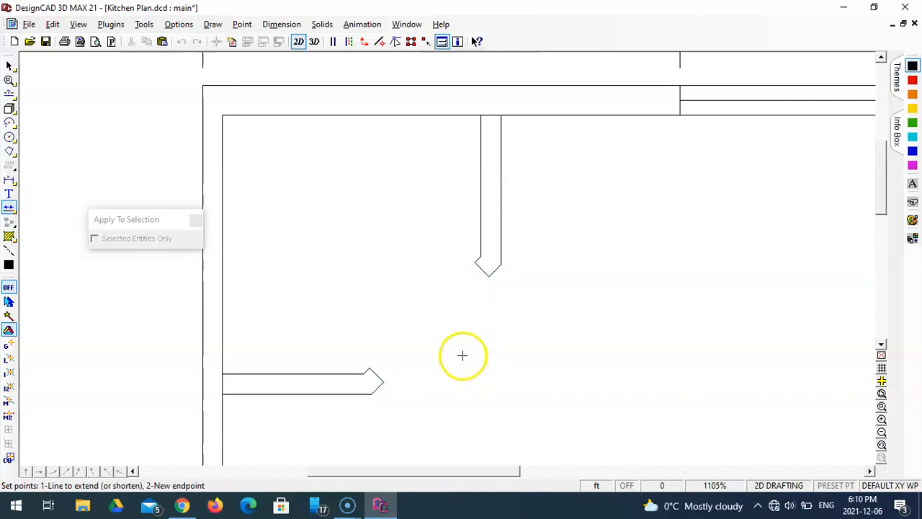
- Fit the whole plan in the view and save the drawing
{"action": "left_click", "coordinate": [882, 393]}
{"action": "left_click", "coordinate": [883, 396]}
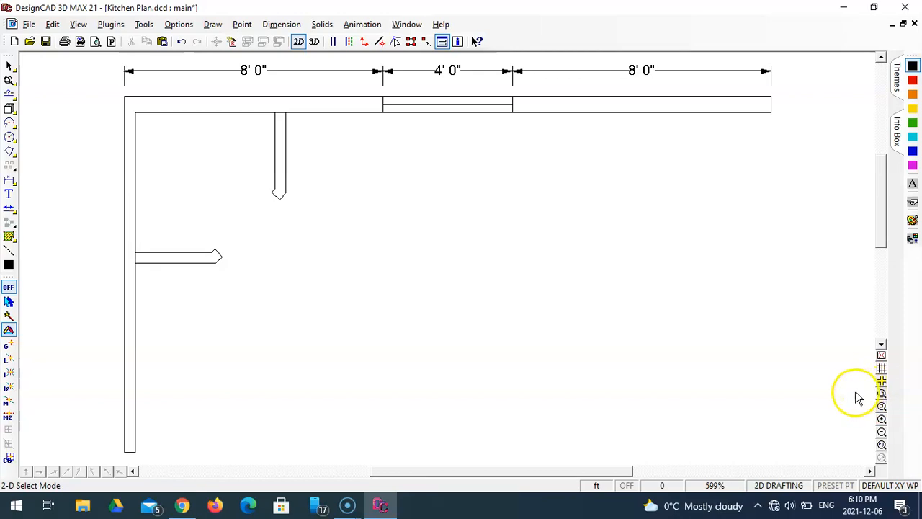
{"action": "left_click", "coordinate": [28, 25]}
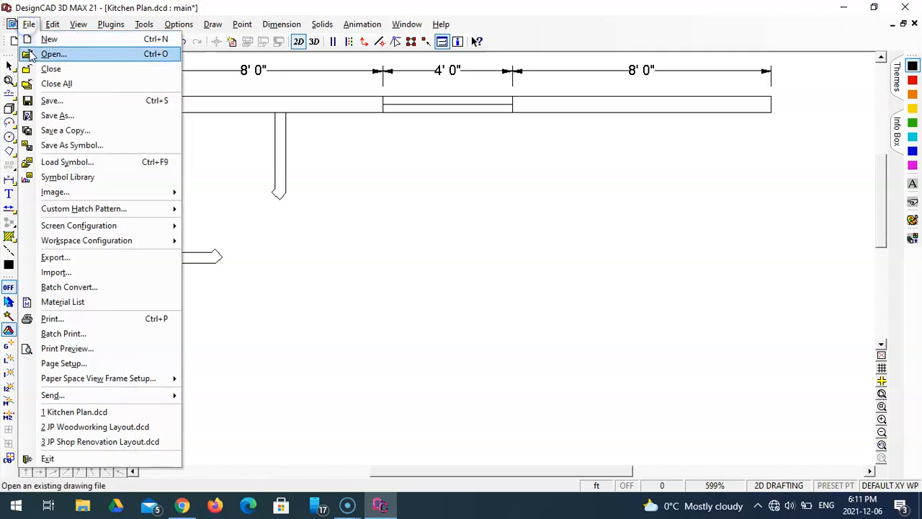
{"action": "left_click", "coordinate": [49, 100]}
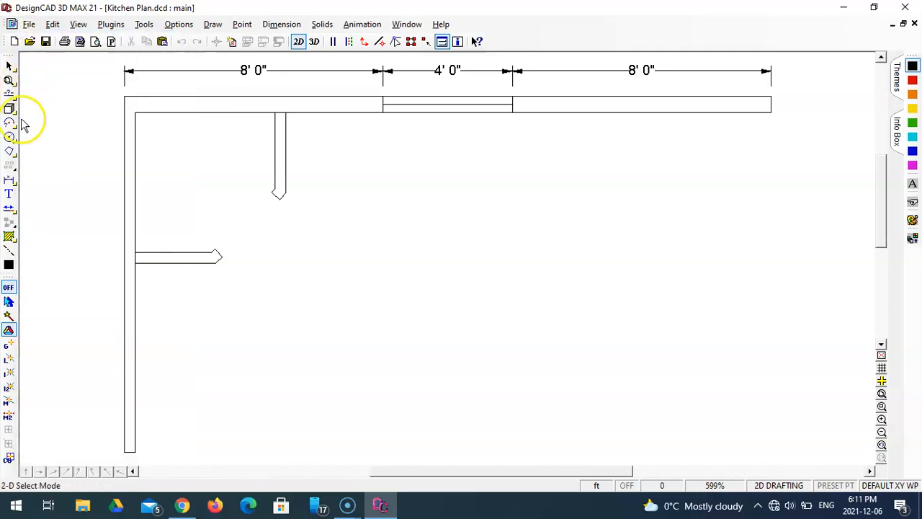
- Add a line parallel to the top wall's inner face beyond the window, 25" away into the room
{"action": "left_click", "coordinate": [883, 406]}
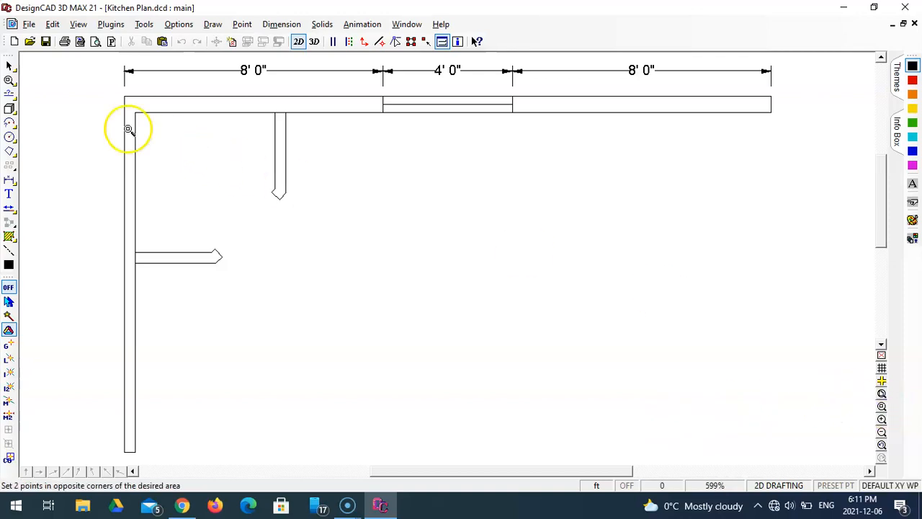
{"action": "left_click", "coordinate": [89, 92]}
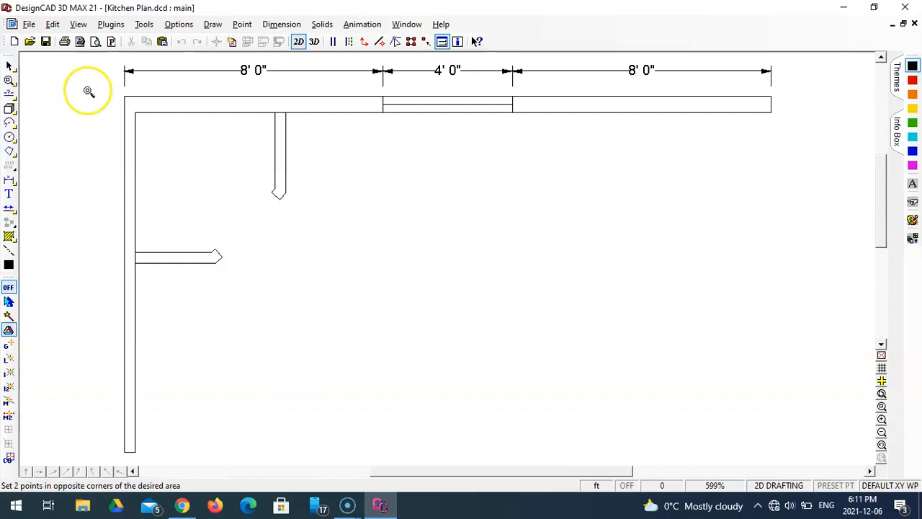
{"action": "left_click", "coordinate": [8, 93]}
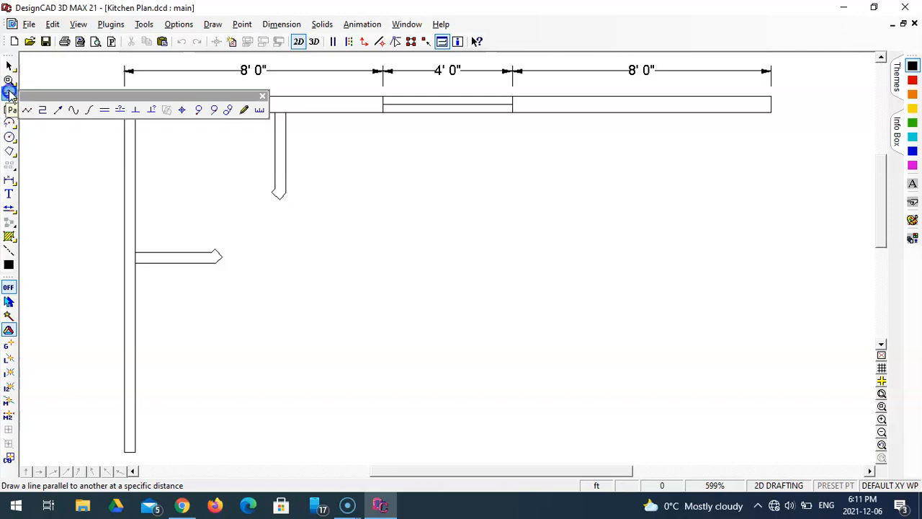
{"action": "left_click", "coordinate": [119, 110]}
{"action": "type", "text": "25'"}
{"action": "key", "text": "Return"}
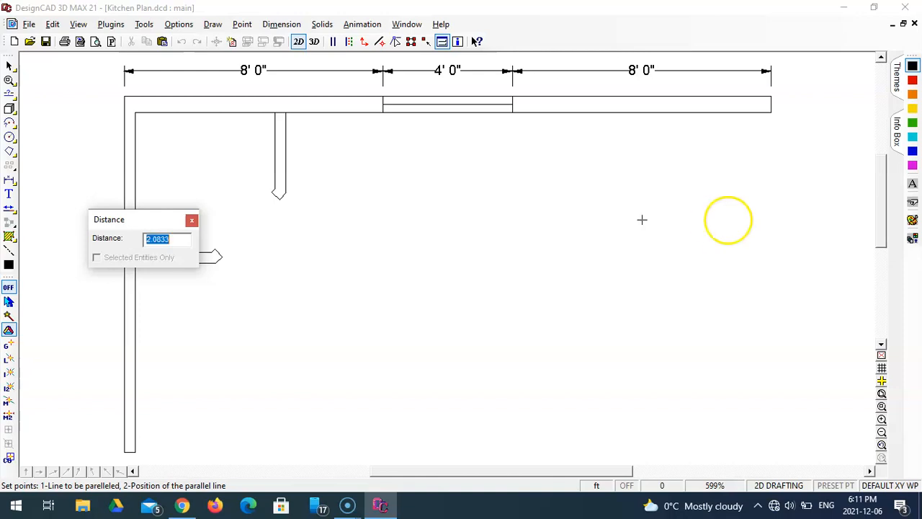
{"action": "left_click_drag", "start_coordinate": [164, 219], "coordinate": [216, 147]}
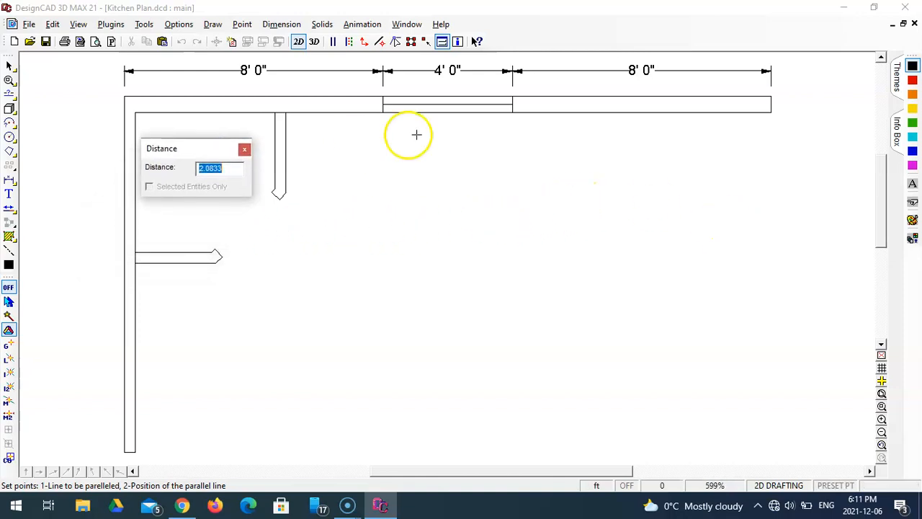
{"action": "left_click", "coordinate": [547, 111]}
{"action": "left_click", "coordinate": [552, 185]}
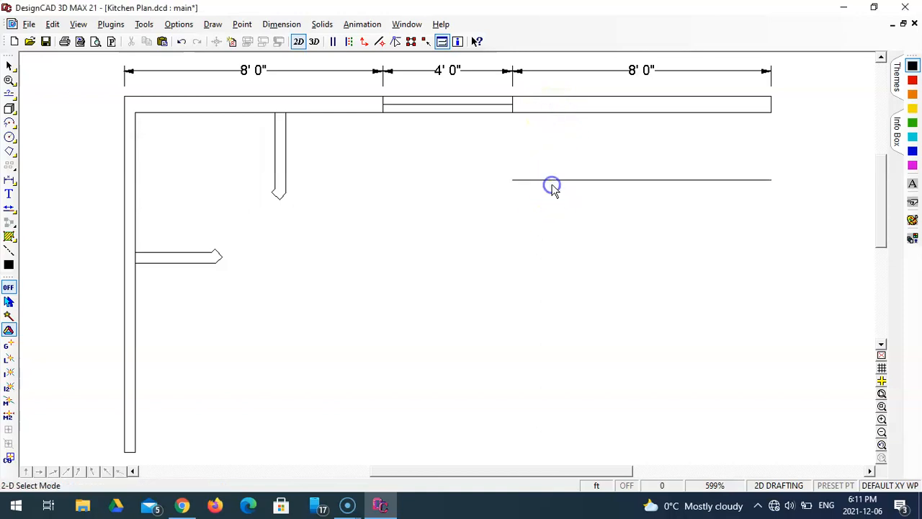
- Add a line parallel to the left wall's inner face at the same 25" distance into the room
{"action": "left_click", "coordinate": [11, 93]}
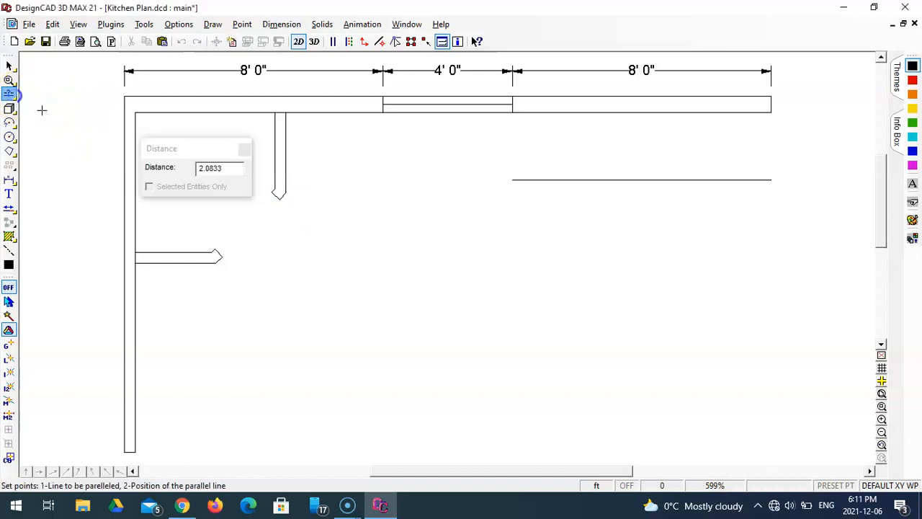
{"action": "left_click", "coordinate": [136, 387]}
{"action": "left_click", "coordinate": [171, 388]}
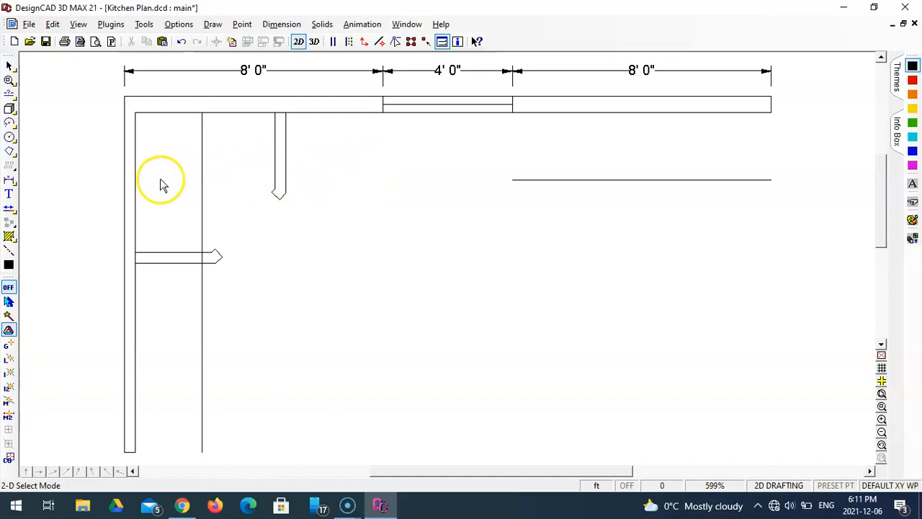
- Shorten the left wall's offset line to the horizontal partition's lower face and extend the top wall's offset line to the vertical partition
{"action": "left_click", "coordinate": [9, 209]}
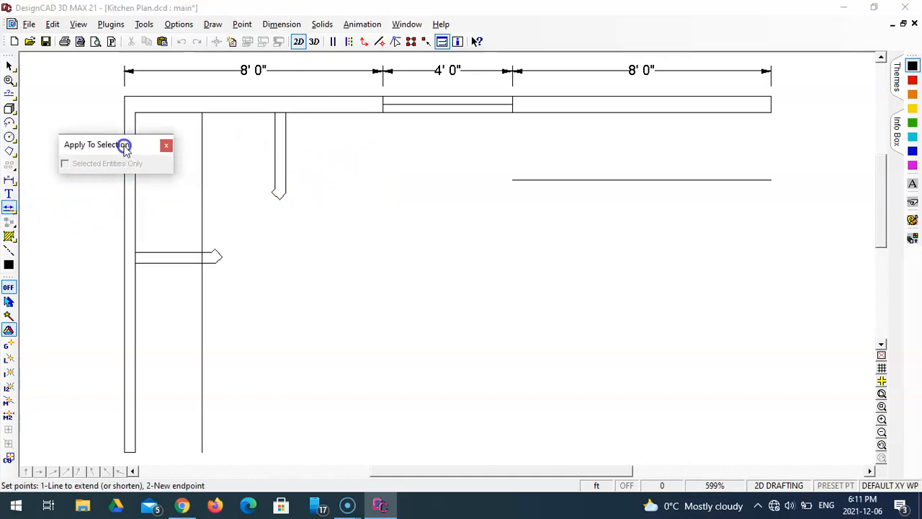
{"action": "left_click", "coordinate": [201, 111]}
{"action": "left_click", "coordinate": [212, 262]}
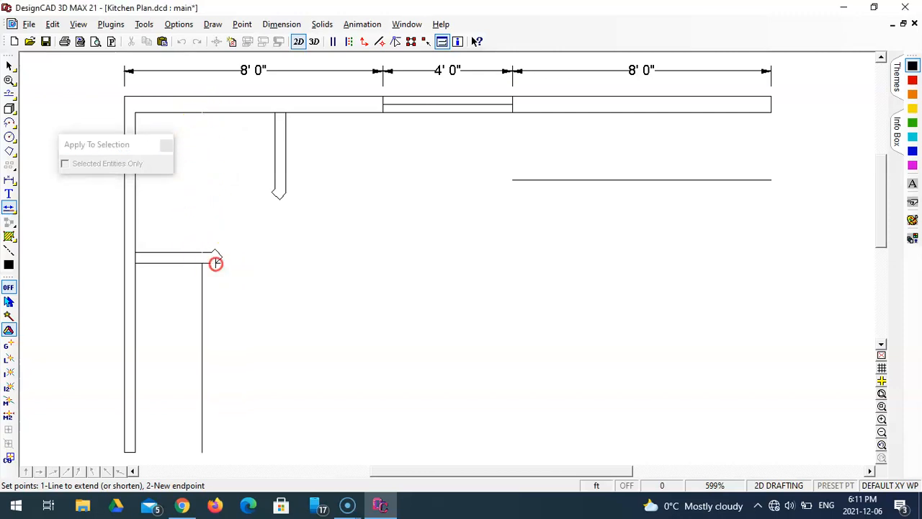
{"action": "left_click", "coordinate": [511, 179]}
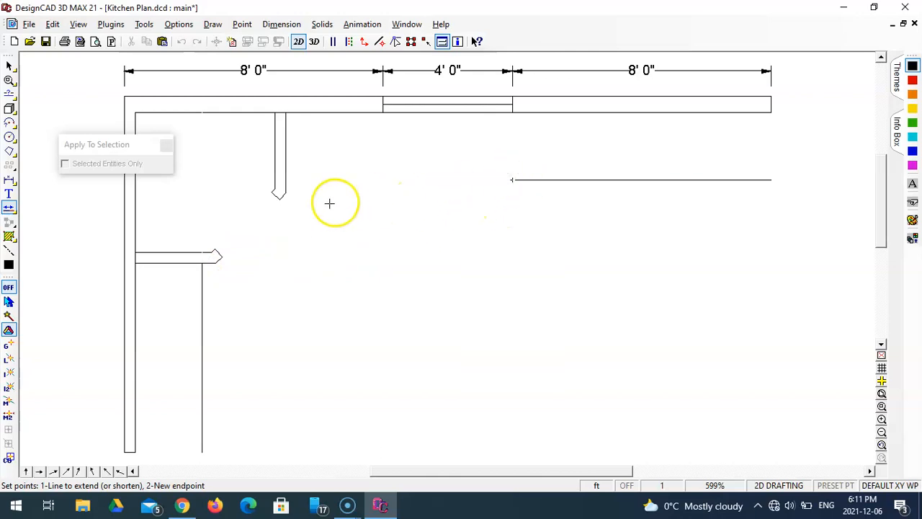
{"action": "left_click", "coordinate": [286, 193]}
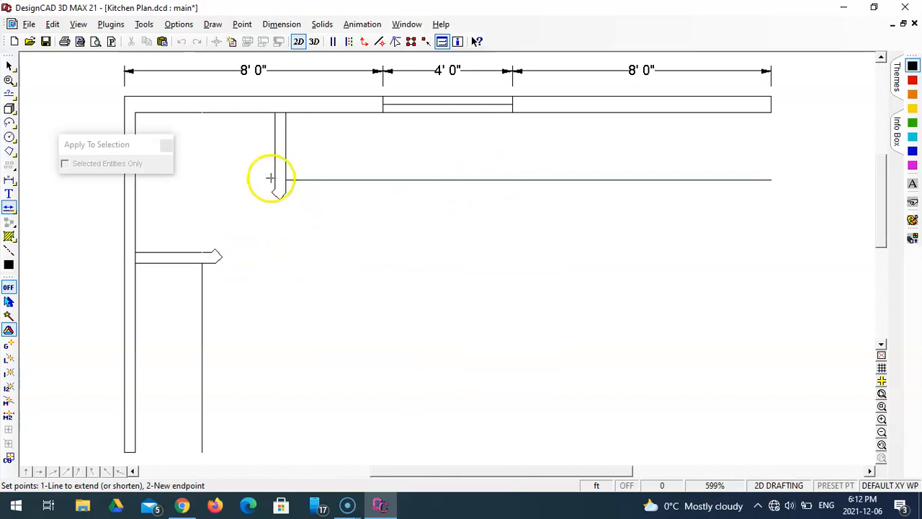
{"action": "key", "text": "Escape"}
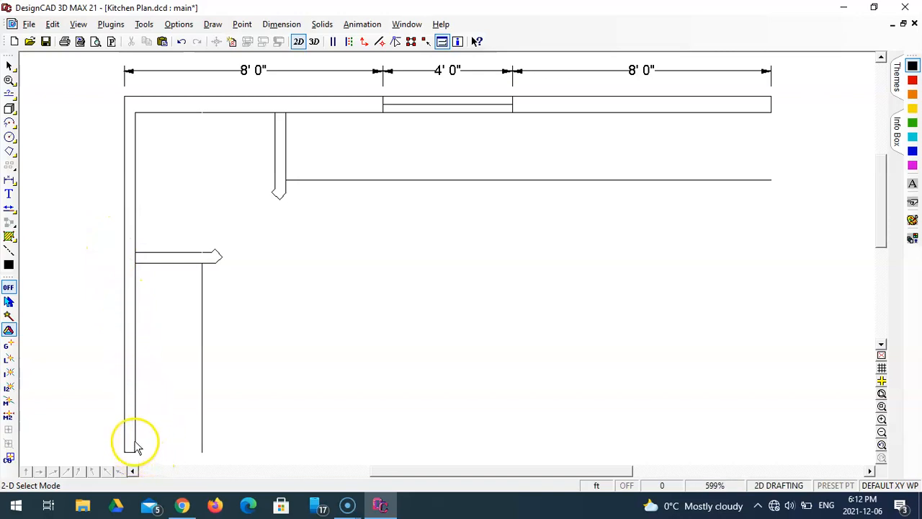
- Shorten the lower end of the left wall's offset line by 2", using a point relative to its endpoint
{"action": "scroll", "coordinate": [155, 438], "scroll_direction": "down", "scroll_amount": 3}
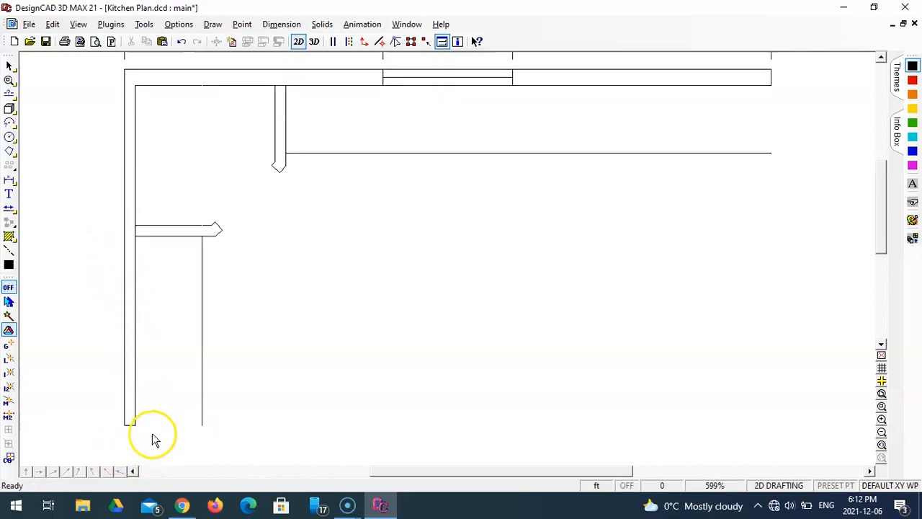
{"action": "left_click", "coordinate": [882, 407]}
{"action": "left_click", "coordinate": [65, 262]}
{"action": "left_click", "coordinate": [261, 406]}
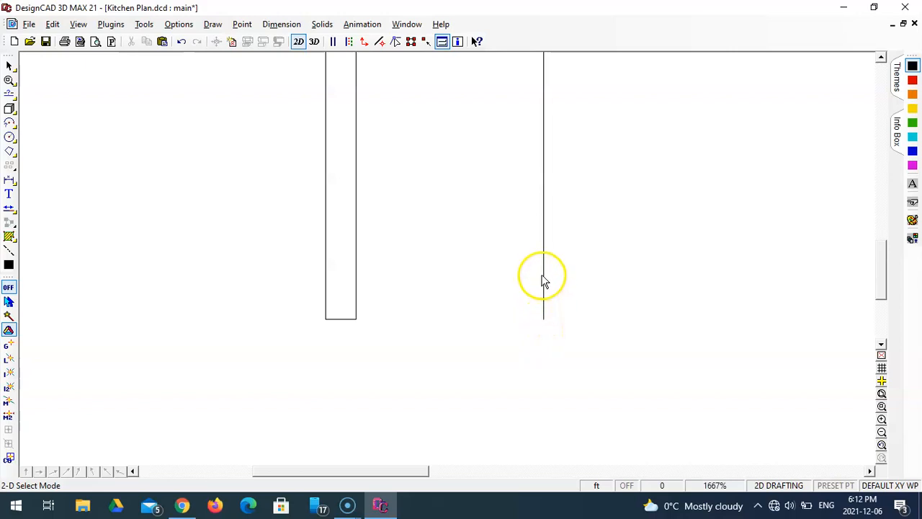
{"action": "left_click", "coordinate": [10, 208]}
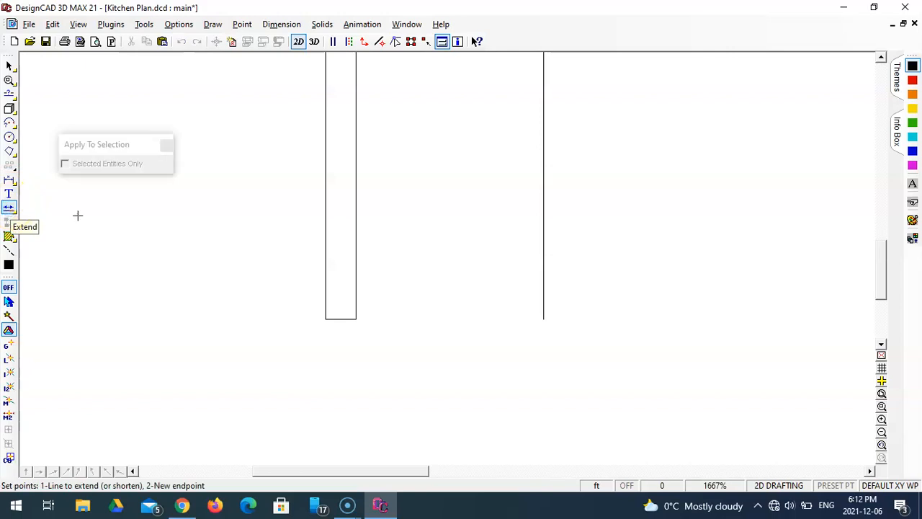
{"action": "left_click", "coordinate": [542, 195]}
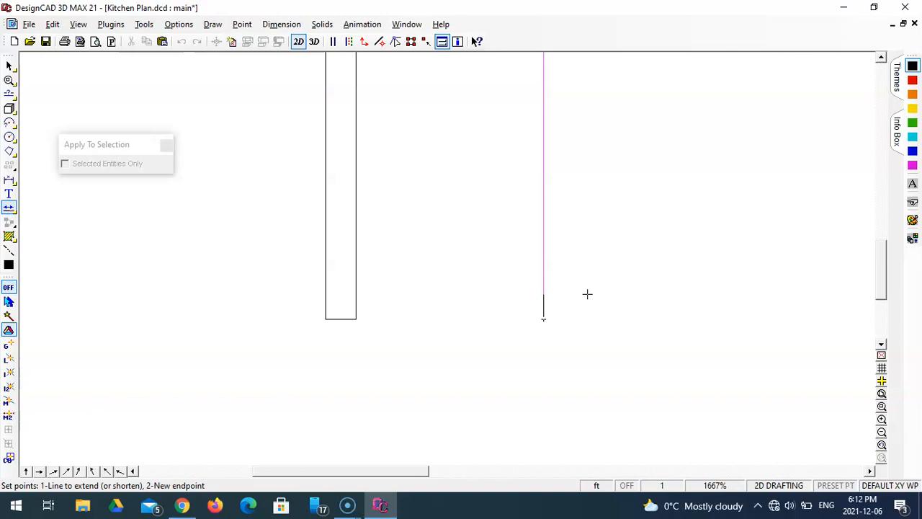
{"action": "key", "text": "apostrophe"}
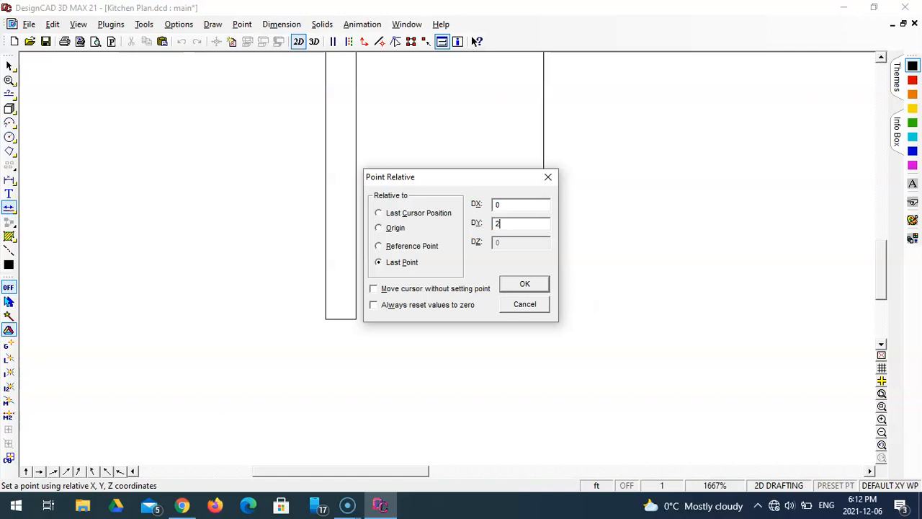
{"action": "key", "text": "Return"}
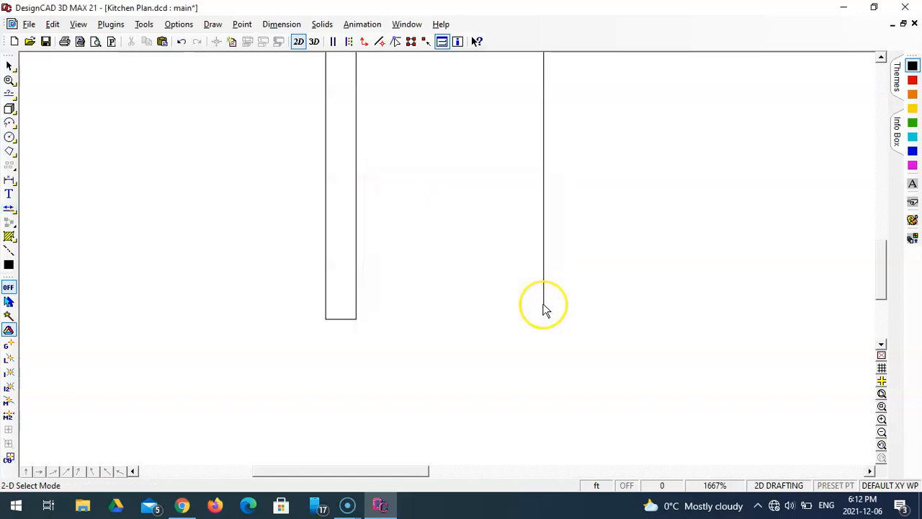
{"action": "left_click", "coordinate": [545, 310]}
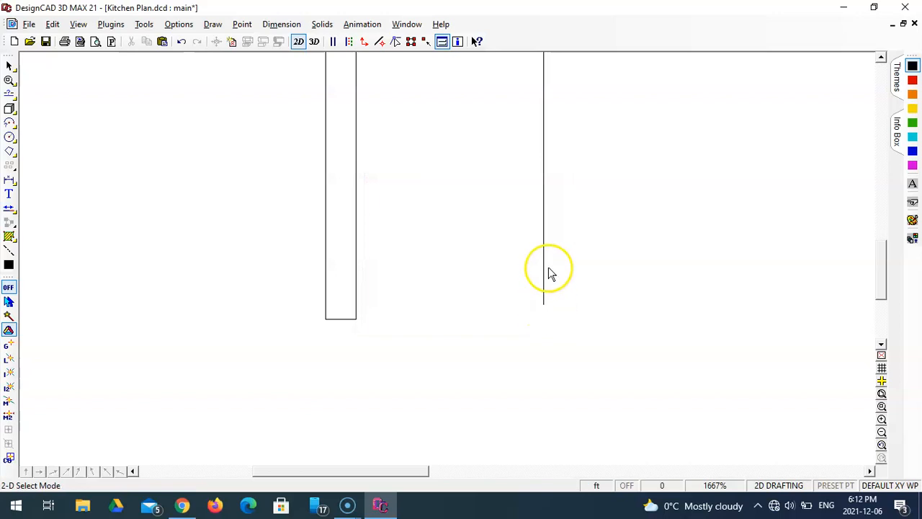
- Close the lower end of the left counter with a horizontal line from the counter front's endpoint to the left wall's inner face
{"action": "left_click", "coordinate": [9, 94]}
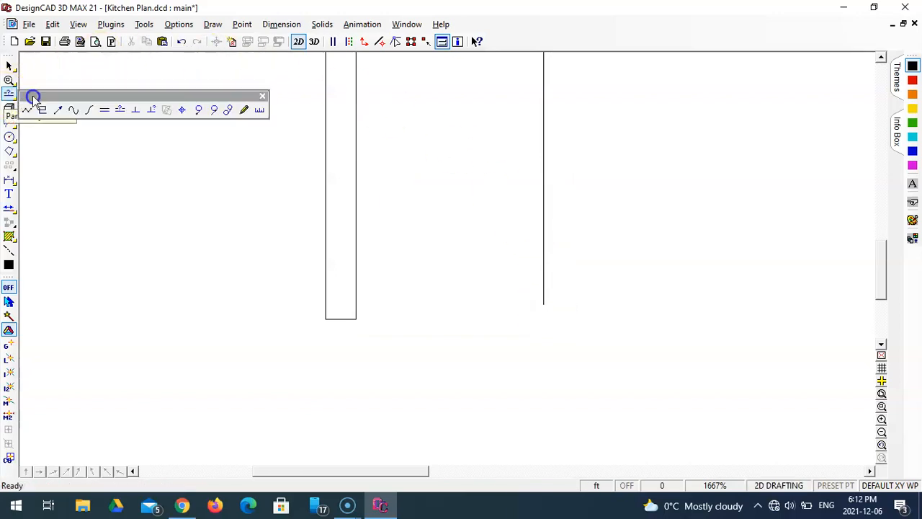
{"action": "left_click", "coordinate": [41, 108]}
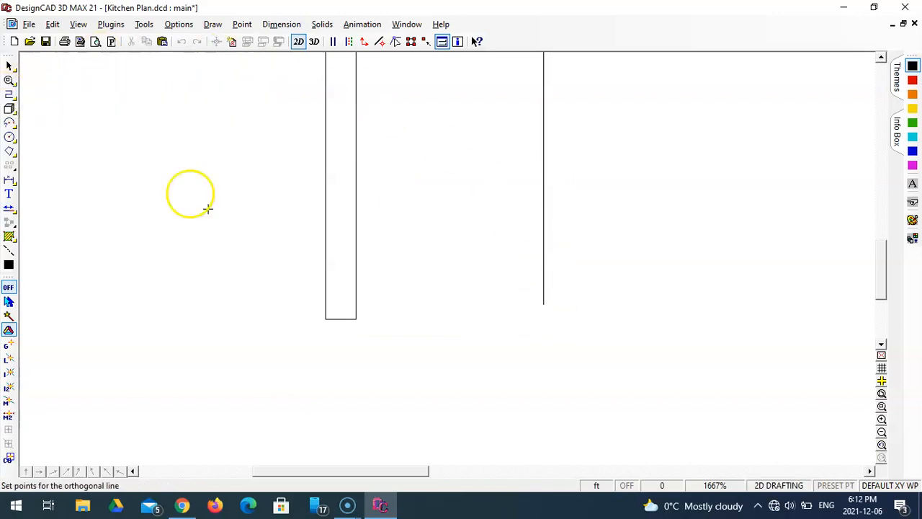
{"action": "left_click", "coordinate": [544, 304]}
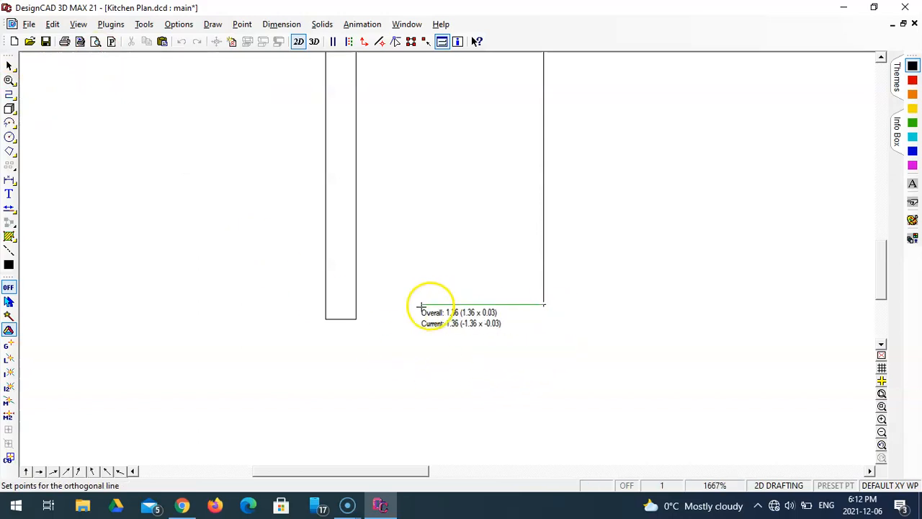
{"action": "left_click", "coordinate": [355, 304]}
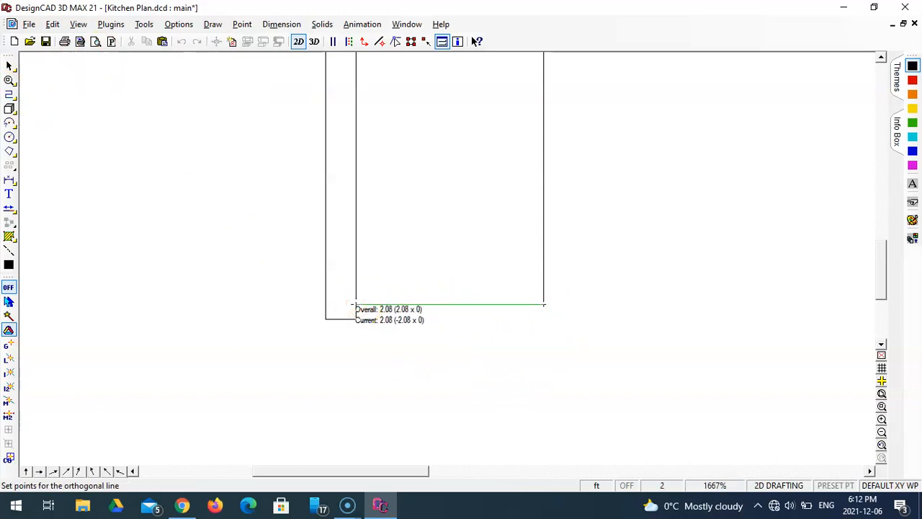
{"action": "key", "text": "Return"}
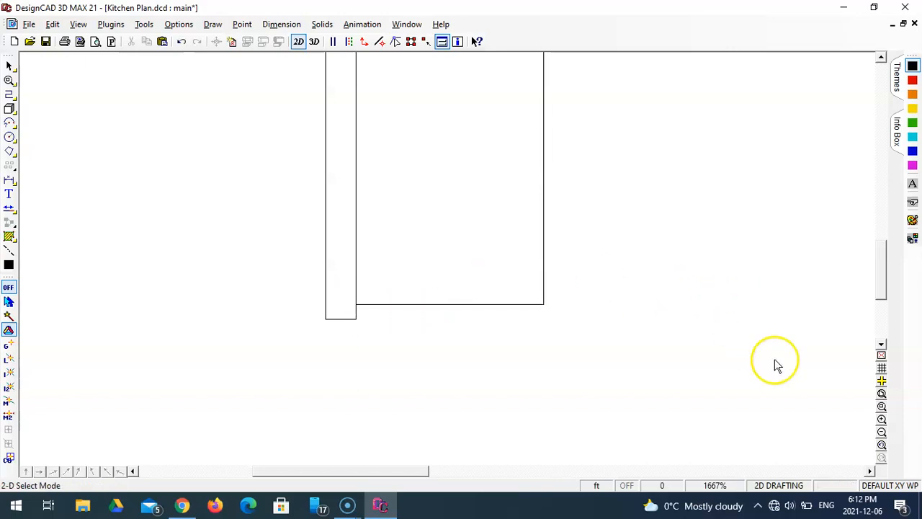
- Draw an orthogonal guide line from the top wall's lower right corner, 0.6667 ft left along the inner face and up past the wall
{"action": "left_click", "coordinate": [882, 393]}
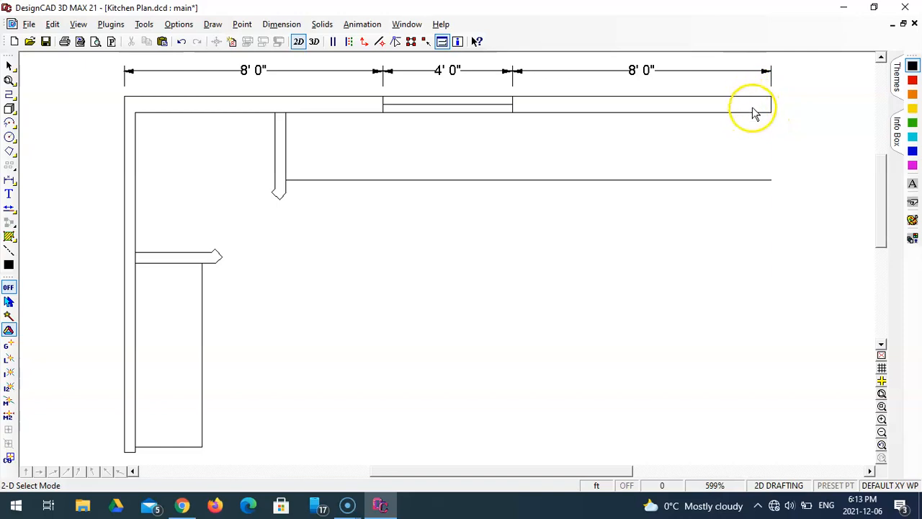
{"action": "left_click", "coordinate": [8, 94]}
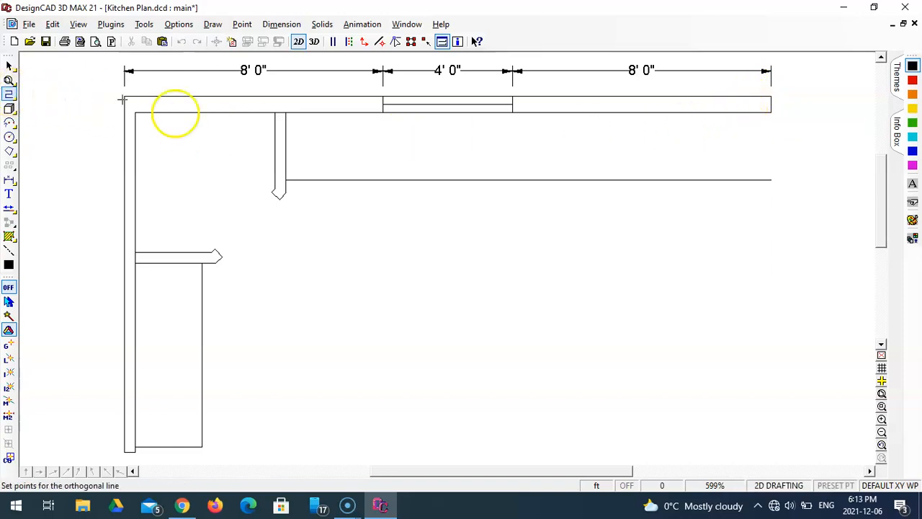
{"action": "left_click", "coordinate": [772, 112]}
{"action": "key", "text": "apostrophe"}
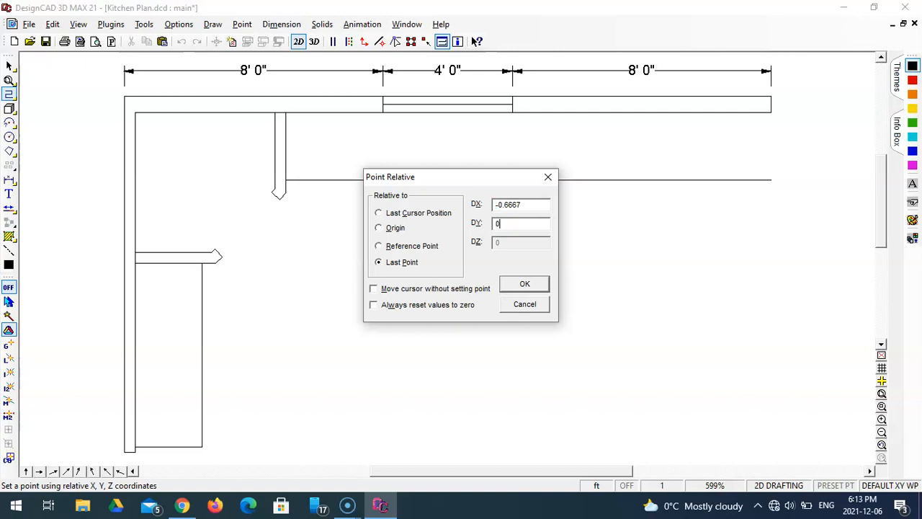
{"action": "type", "text": "-0.6667"}
{"action": "key", "text": "Return"}
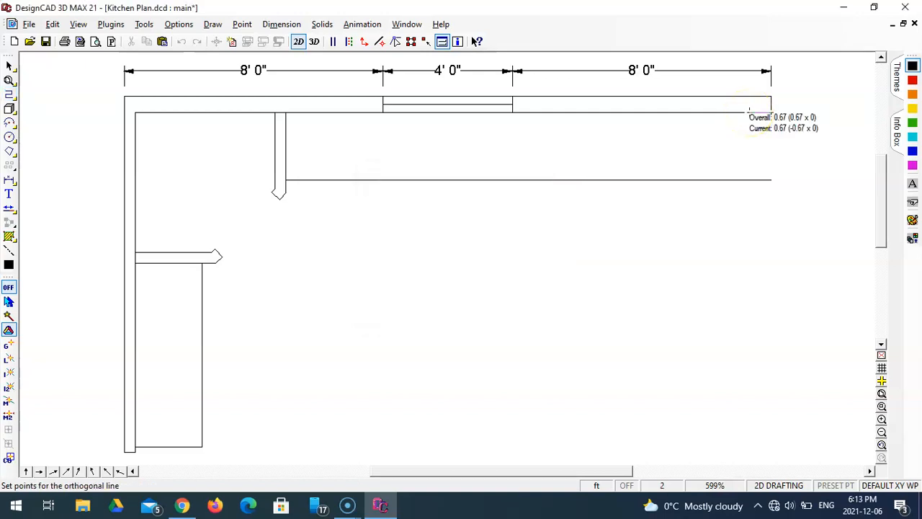
{"action": "left_click", "coordinate": [749, 81]}
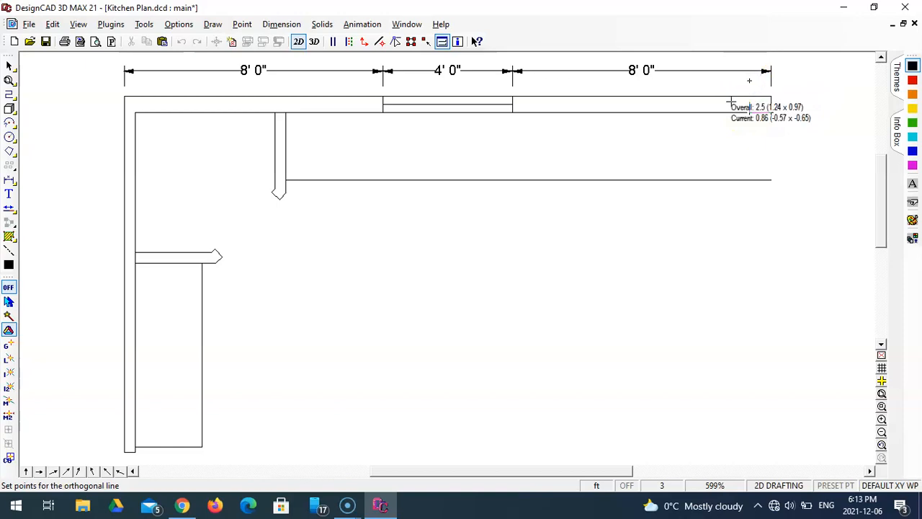
{"action": "key", "text": "Return"}
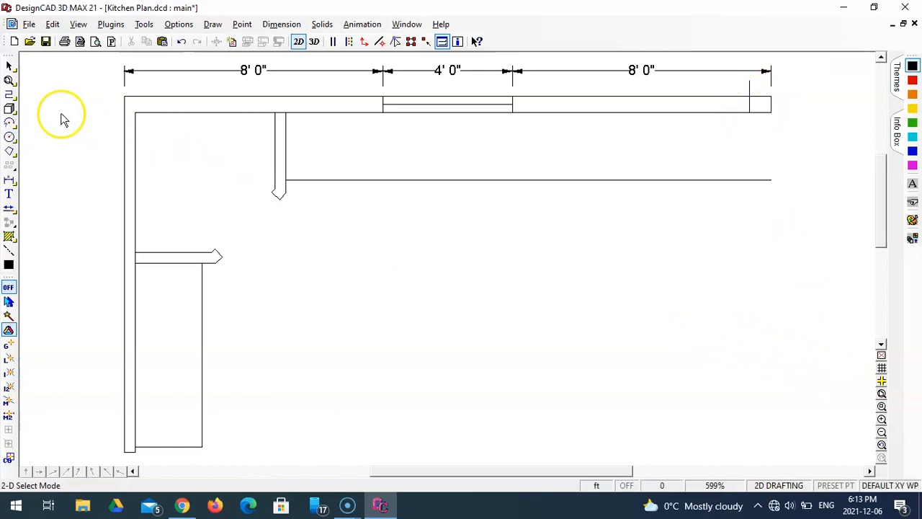
- Draw a line from the guide's corner on the top wall's inner face, 4 ft long at 225° across the counter front
{"action": "left_click", "coordinate": [9, 93]}
{"action": "left_click", "coordinate": [28, 108]}
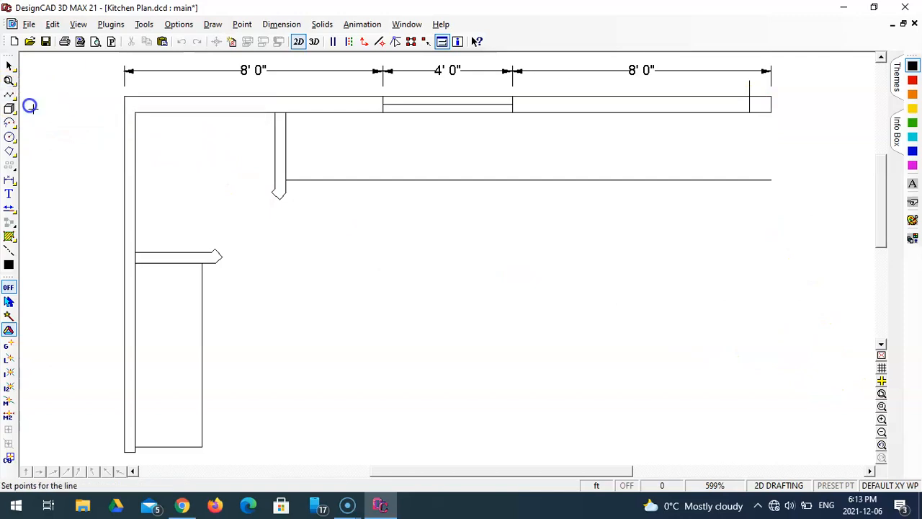
{"action": "left_click", "coordinate": [749, 112]}
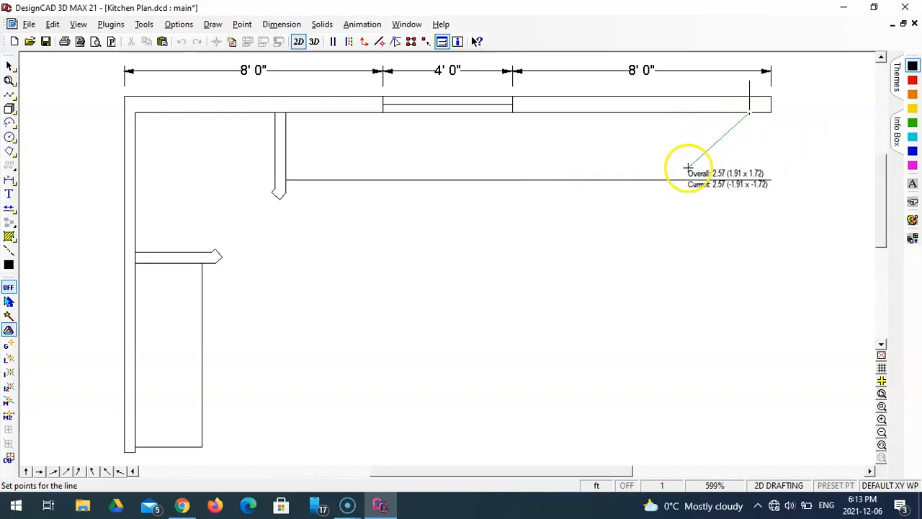
{"action": "left_click", "coordinate": [882, 394]}
{"action": "left_click", "coordinate": [601, 61]}
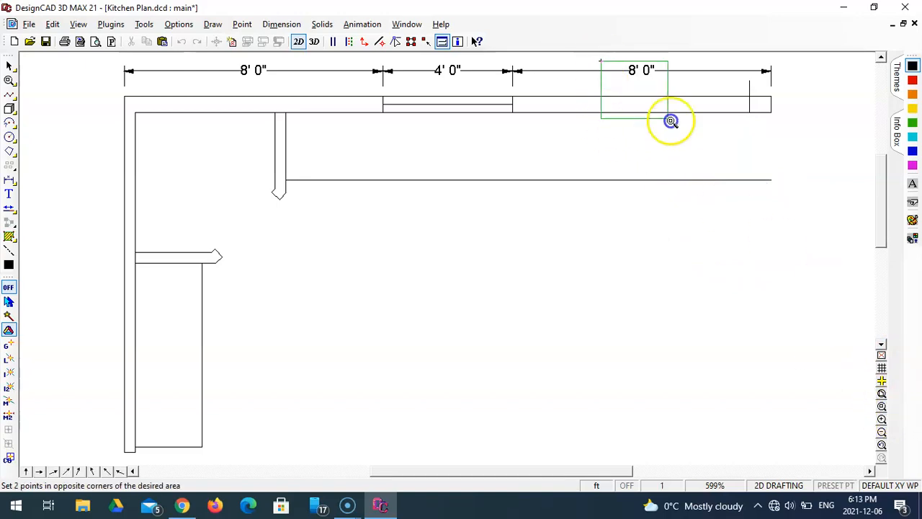
{"action": "left_click", "coordinate": [809, 207]}
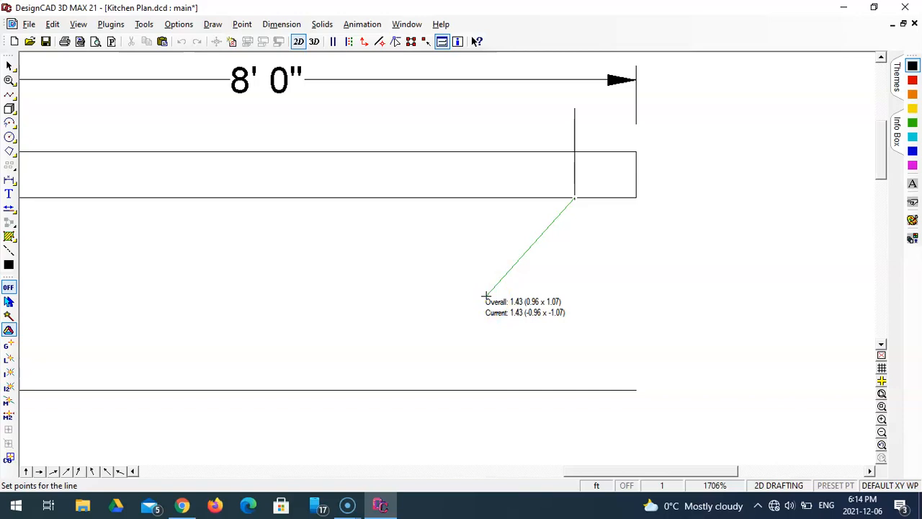
{"action": "key", "text": "semicolon"}
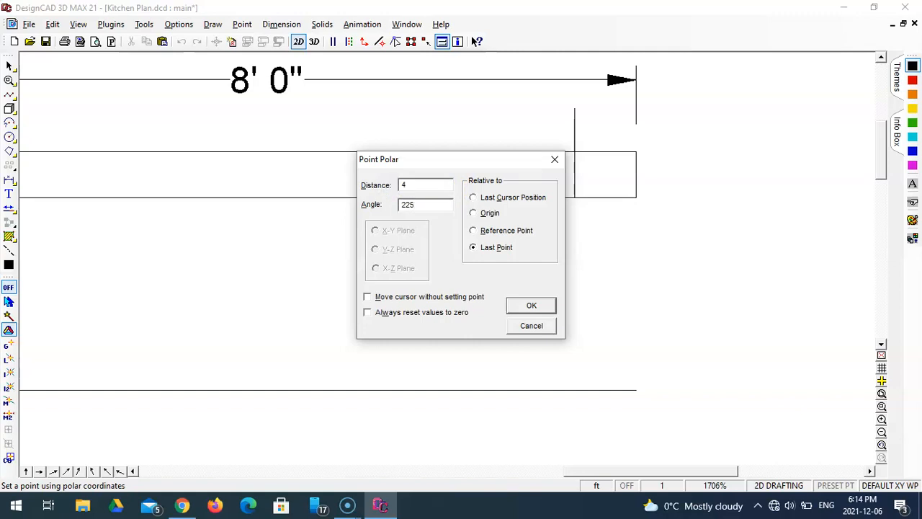
{"action": "key", "text": "Return"}
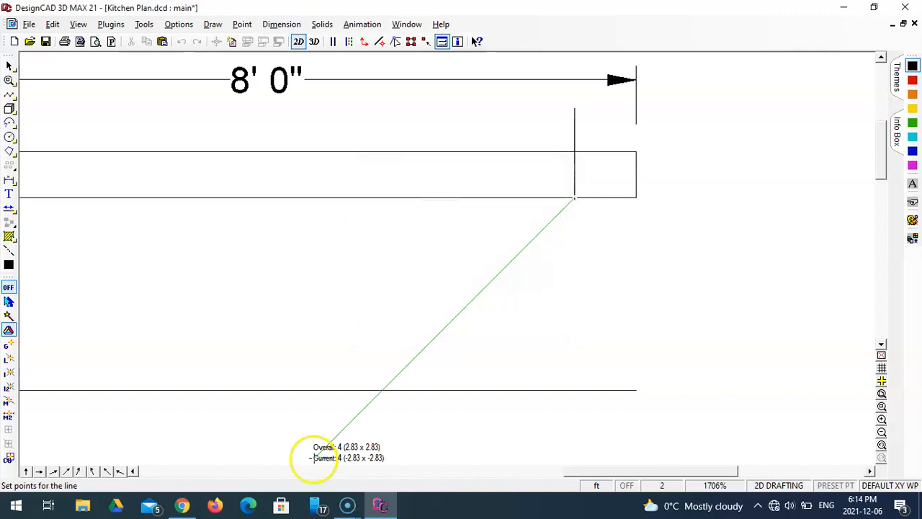
{"action": "key", "text": "Return"}
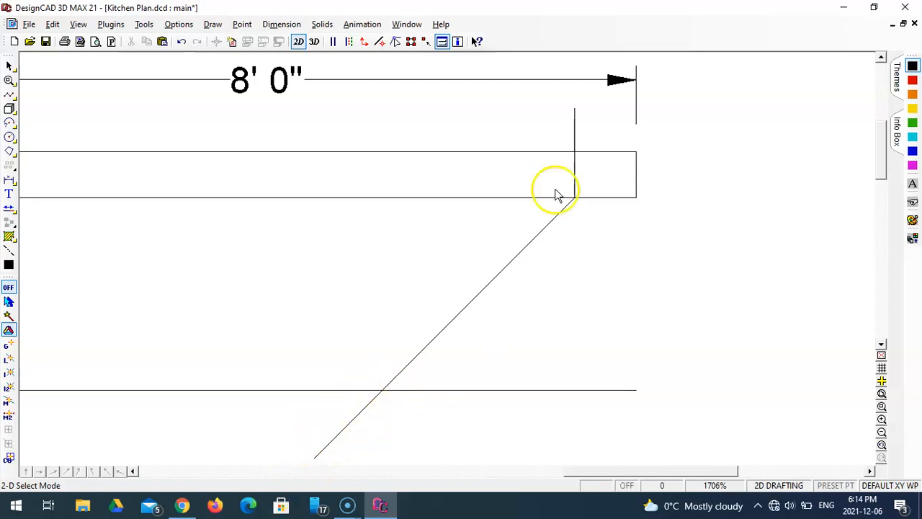
- Delete the guide line at the top wall's right end and trim the diagonal line and counter front to their shared corner
{"action": "left_click", "coordinate": [574, 117]}
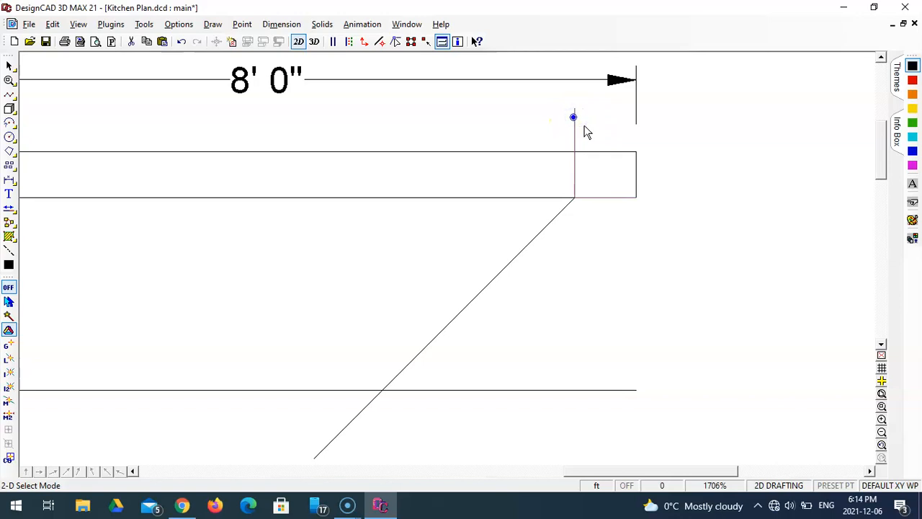
{"action": "key", "text": "Delete"}
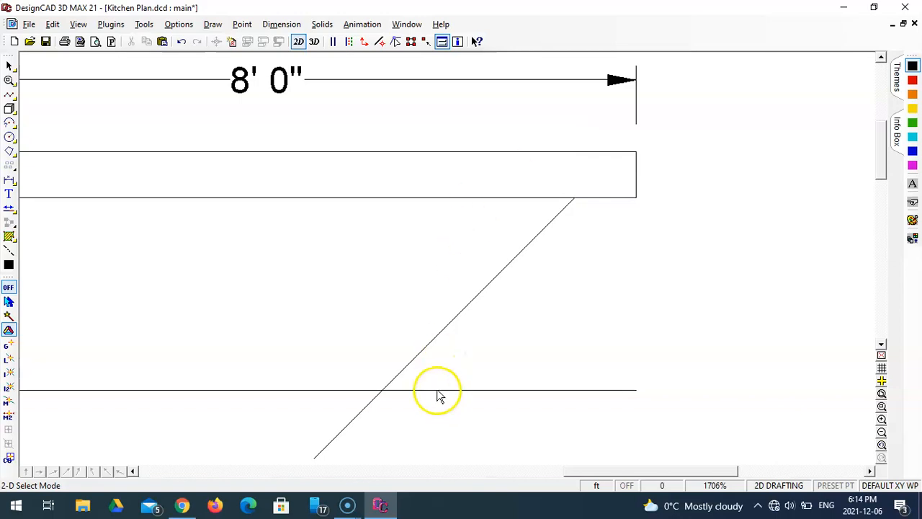
{"action": "left_click", "coordinate": [9, 206]}
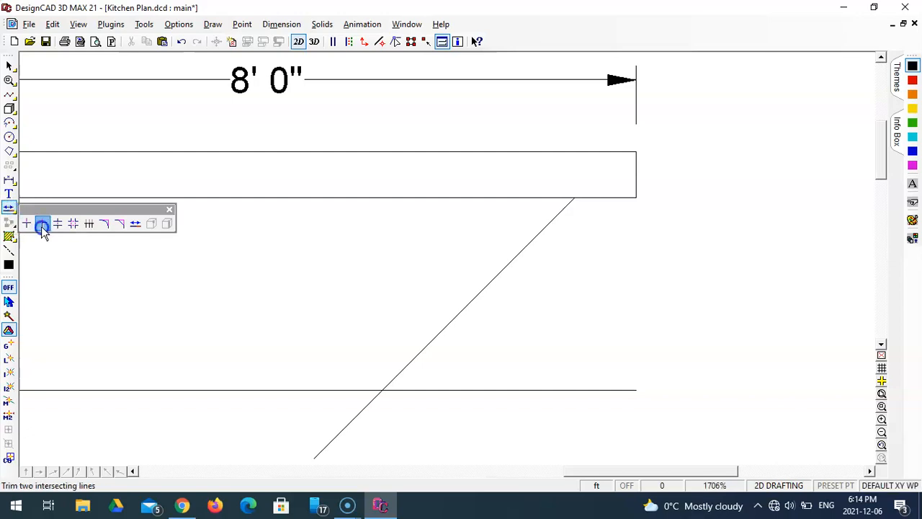
{"action": "left_click", "coordinate": [42, 228]}
{"action": "left_click", "coordinate": [340, 429]}
{"action": "left_click", "coordinate": [447, 390]}
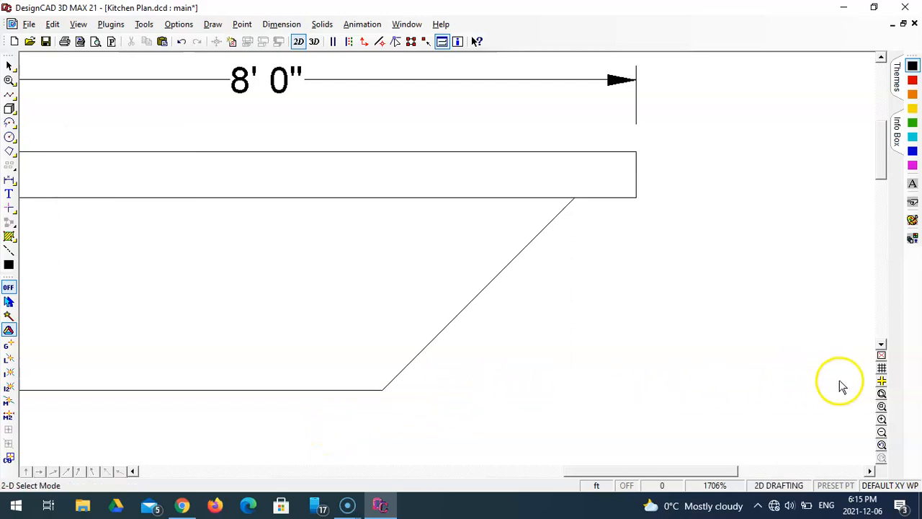
{"action": "left_click", "coordinate": [881, 393]}
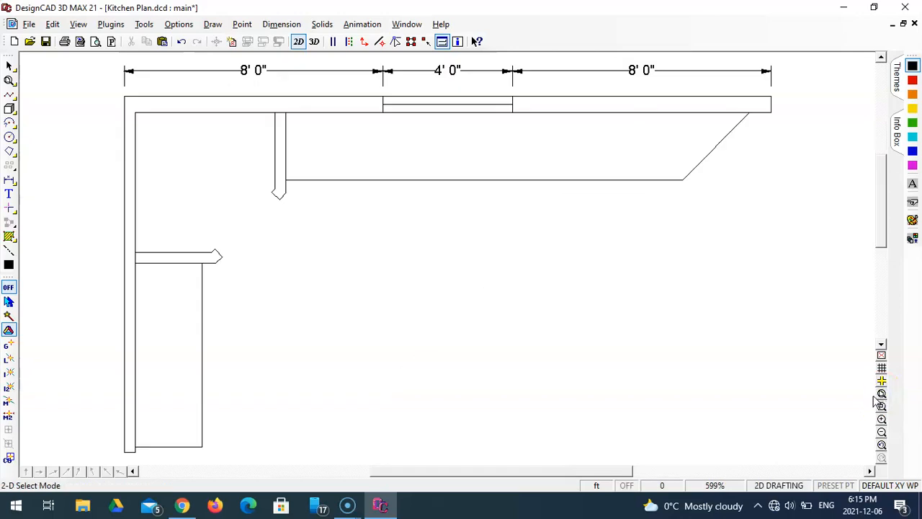
- Draw the open pantry door as a 2'6" line from the tip of the horizontal partition, diagonally down to the right
{"action": "left_click", "coordinate": [10, 95]}
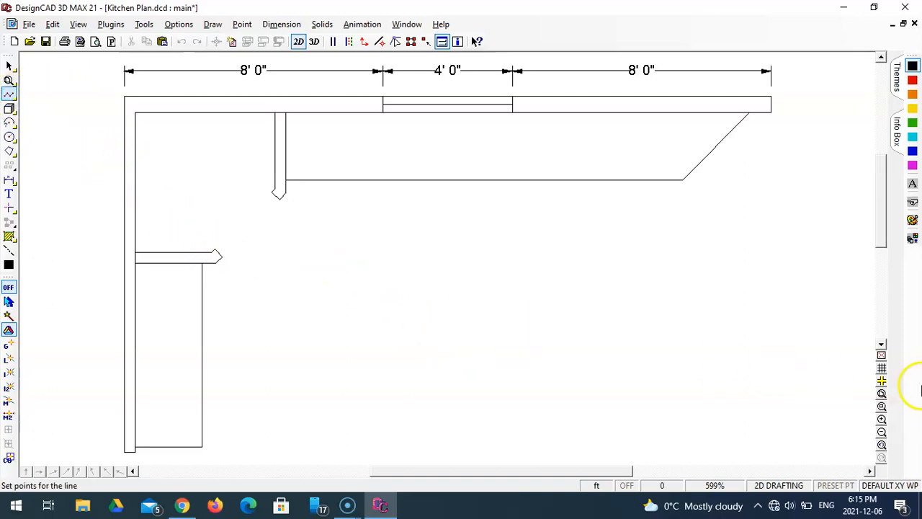
{"action": "left_click", "coordinate": [882, 393]}
{"action": "left_click", "coordinate": [94, 101]}
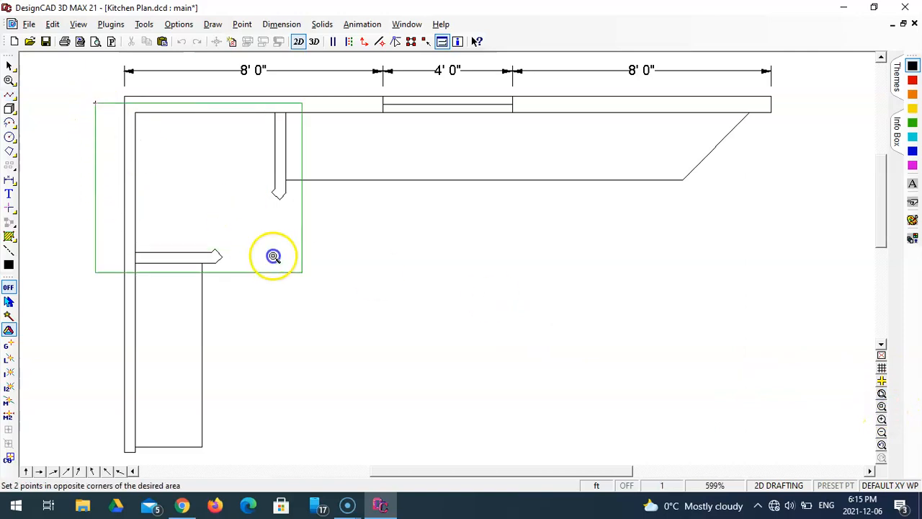
{"action": "left_click", "coordinate": [408, 326]}
{"action": "scroll", "coordinate": [412, 332], "scroll_direction": "down", "scroll_amount": 2}
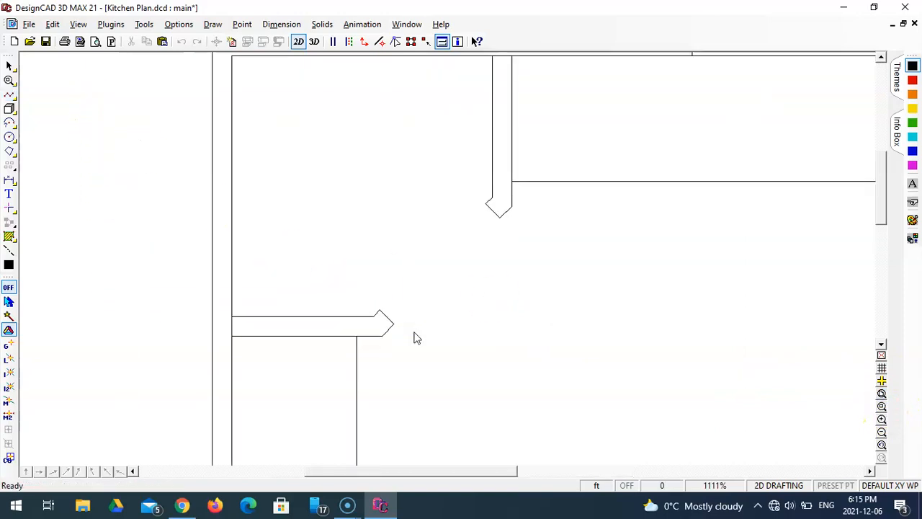
{"action": "left_click", "coordinate": [394, 297]}
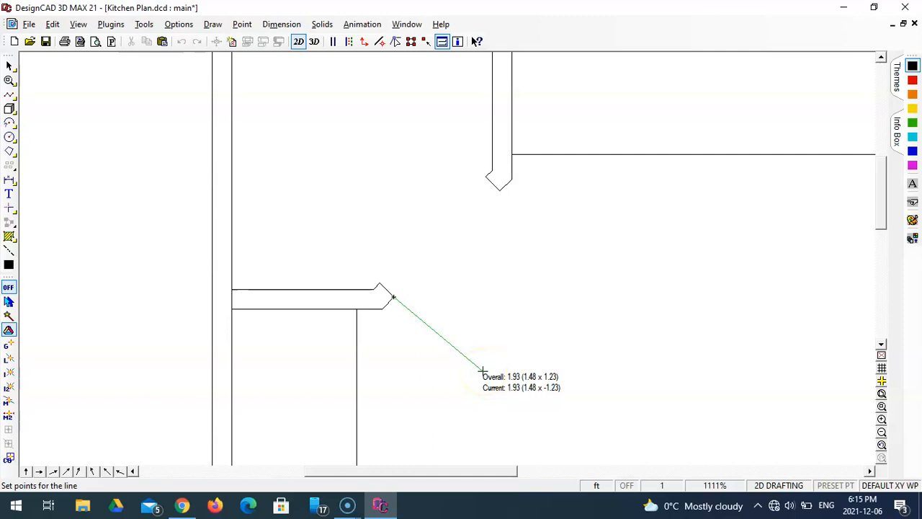
{"action": "key", "text": "asciitilde"}
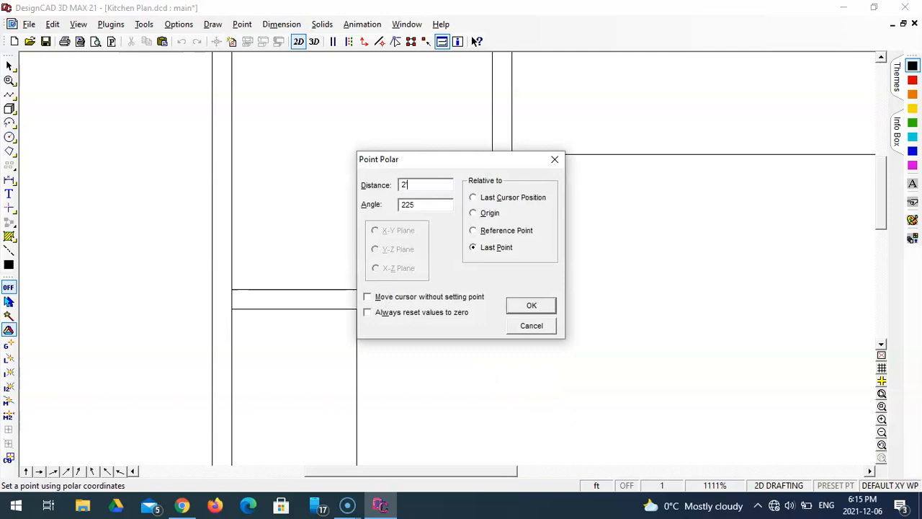
{"action": "type", "text": "2'6\""}
{"action": "key", "text": "Return"}
{"action": "key", "text": "Return"}
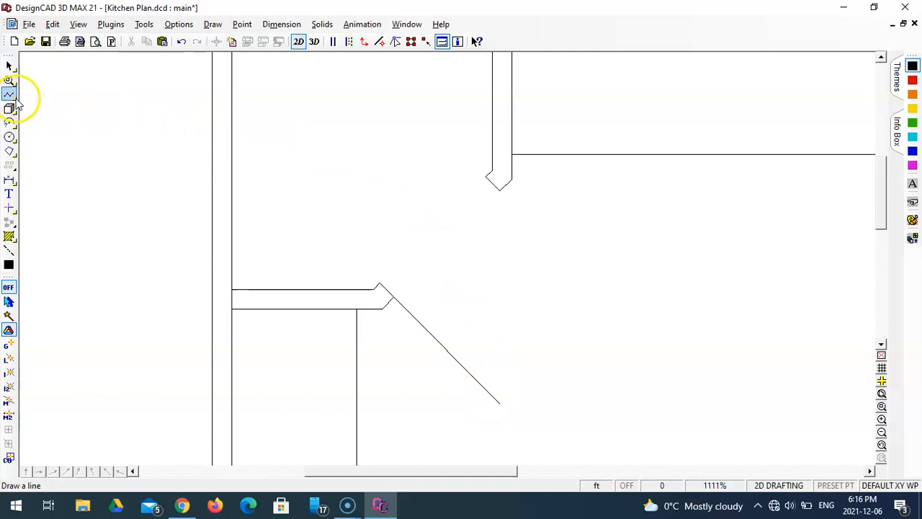
- Draw a parallel copy of the open pantry door line, offset 1.625" on its upper-right side
{"action": "left_click_drag", "start_coordinate": [9, 93], "coordinate": [119, 116]}
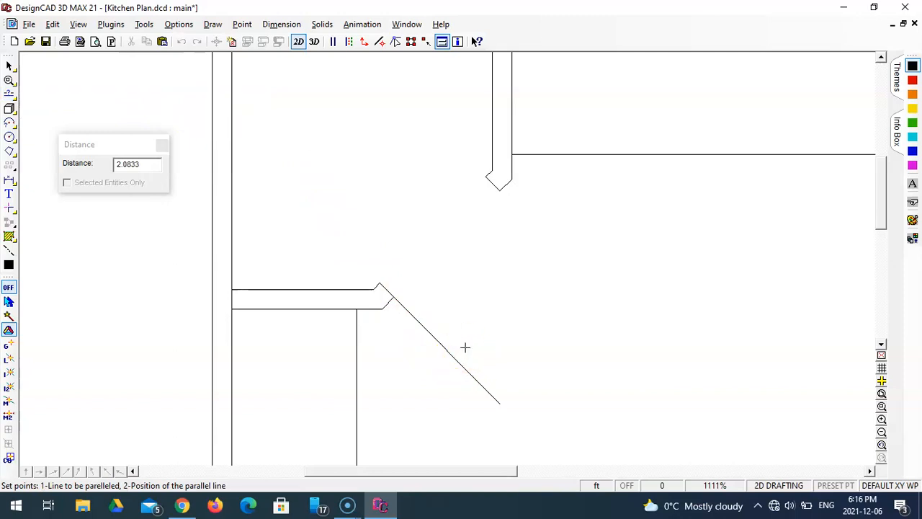
{"action": "left_click", "coordinate": [126, 164]}
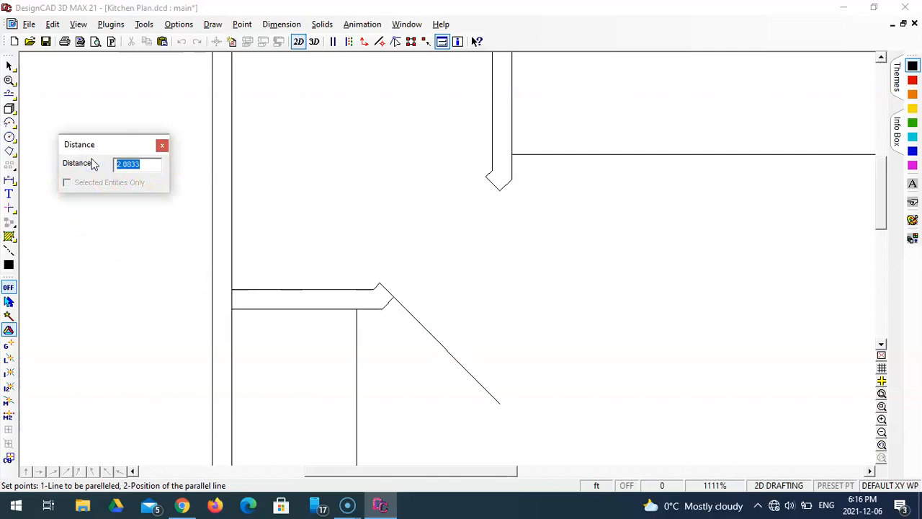
{"action": "type", "text": "1 5/8"}
{"action": "key", "text": "Return"}
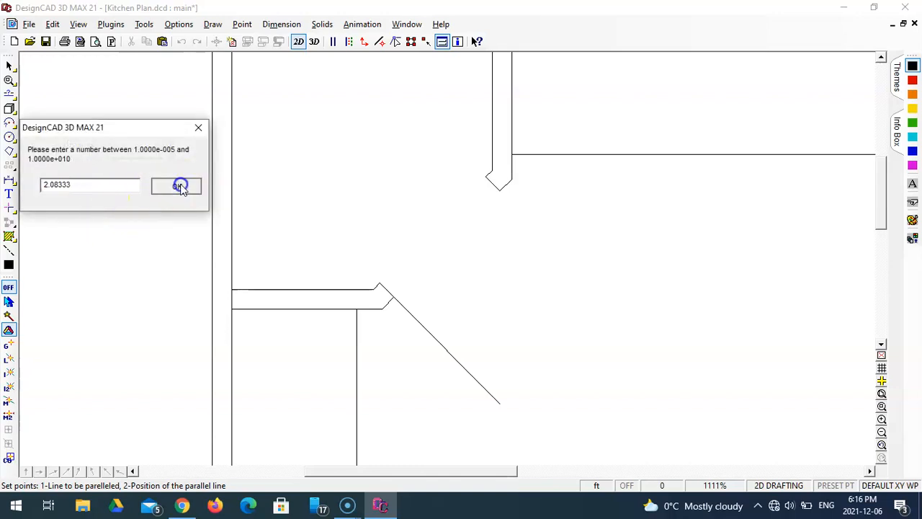
{"action": "left_click", "coordinate": [179, 185]}
{"action": "left_click", "coordinate": [122, 164]}
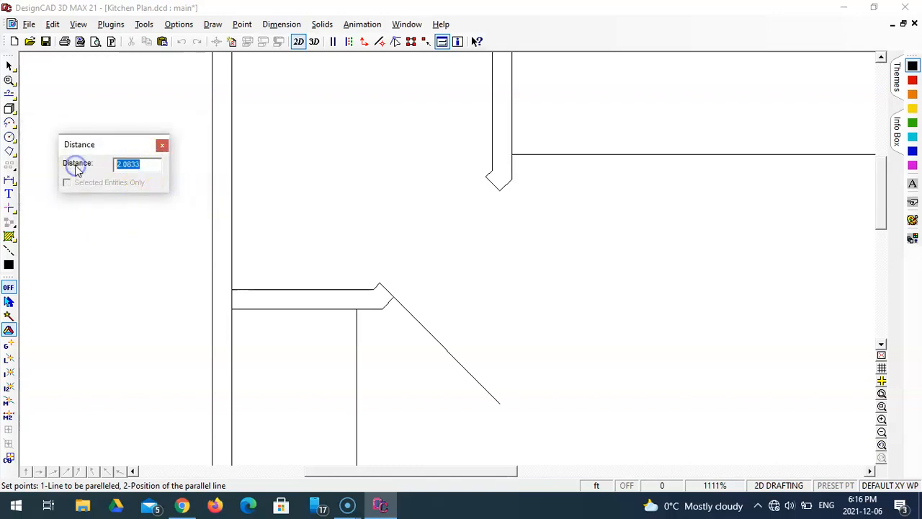
{"action": "type", "text": "5/8"}
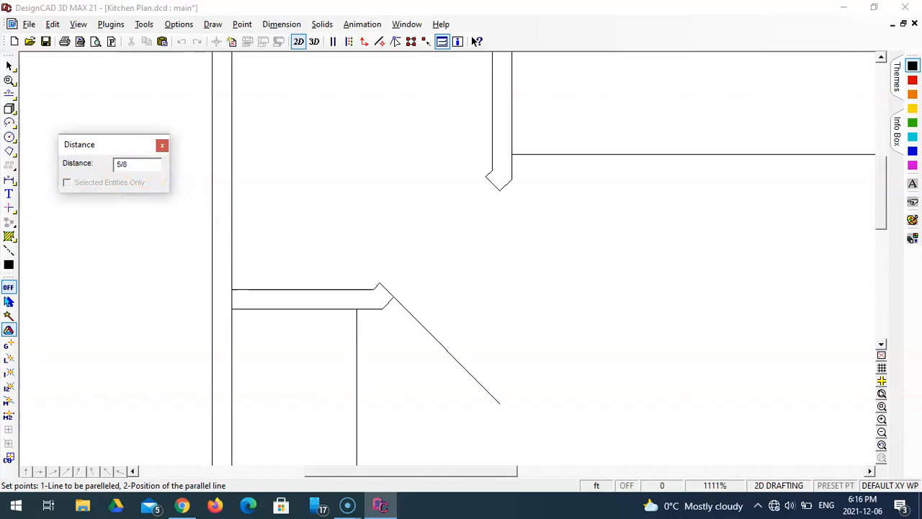
{"action": "type", "text": "\""}
{"action": "left_click", "coordinate": [128, 226]}
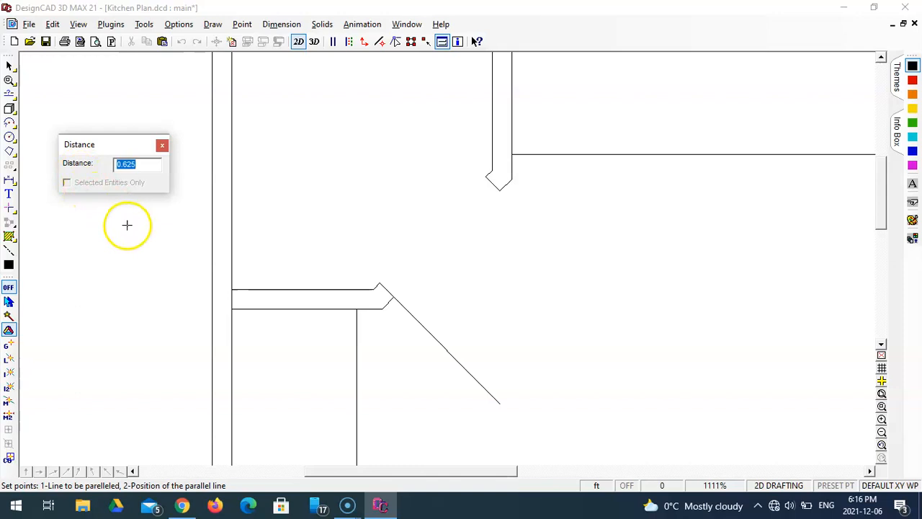
{"action": "left_click", "coordinate": [120, 163]}
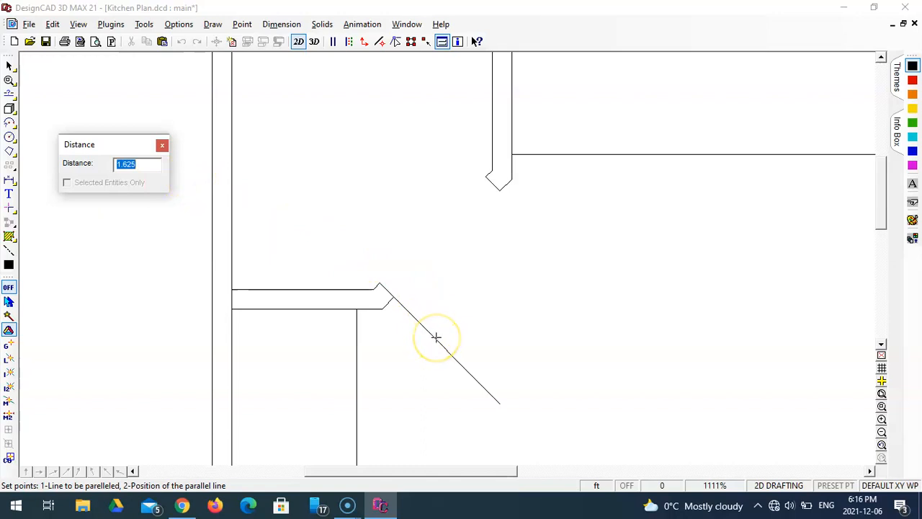
{"action": "left_click", "coordinate": [137, 164]}
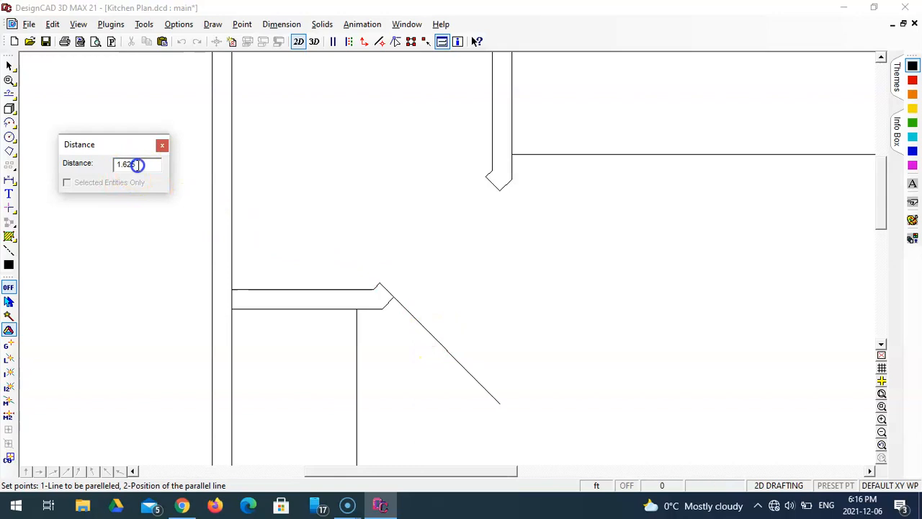
{"action": "type", "text": "\""}
{"action": "key", "text": "Return"}
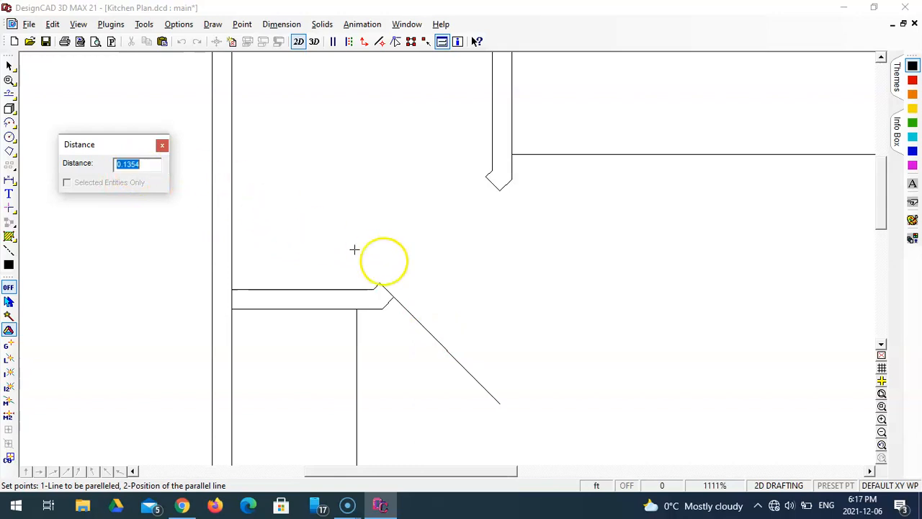
{"action": "left_click", "coordinate": [436, 338]}
{"action": "left_click", "coordinate": [437, 338]}
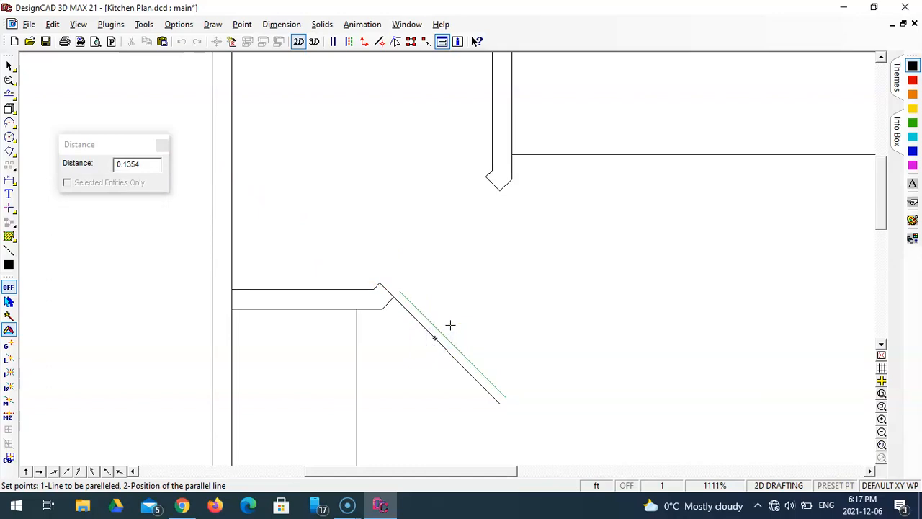
{"action": "left_click", "coordinate": [452, 325]}
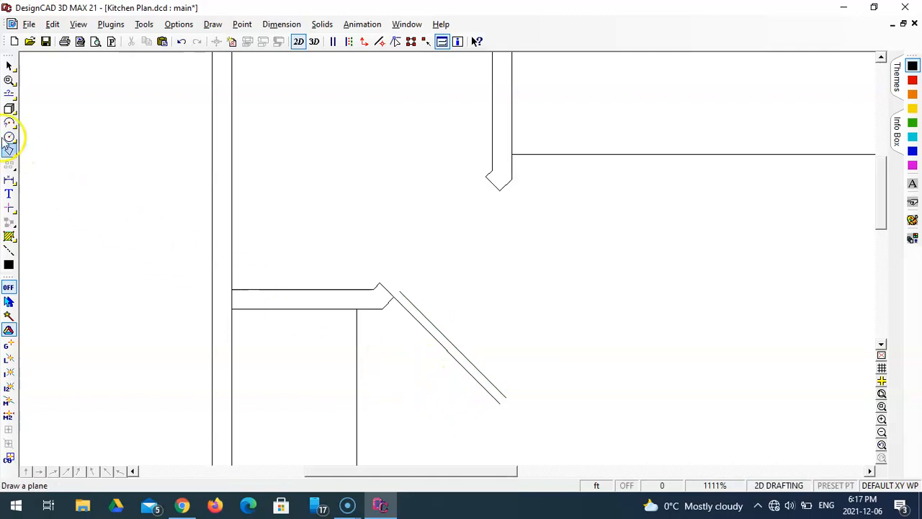
- Close both ends of the pantry door with short lines joining its two parallel edges
{"action": "left_click", "coordinate": [8, 94]}
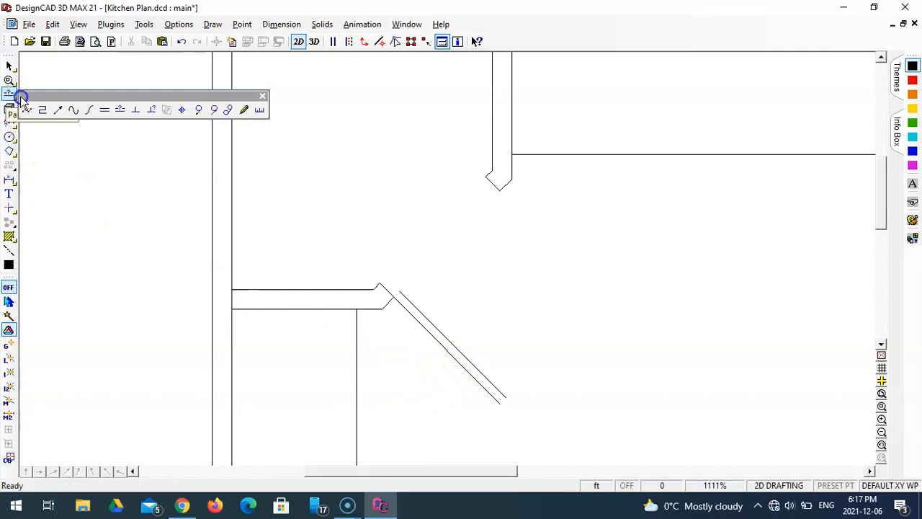
{"action": "left_click", "coordinate": [32, 113]}
{"action": "left_click", "coordinate": [395, 295]}
{"action": "left_click", "coordinate": [400, 290]}
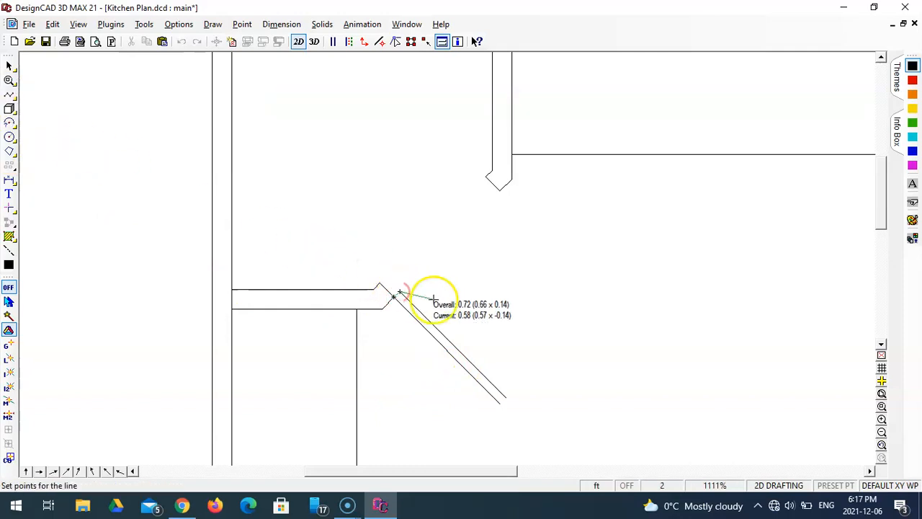
{"action": "key", "text": "Return"}
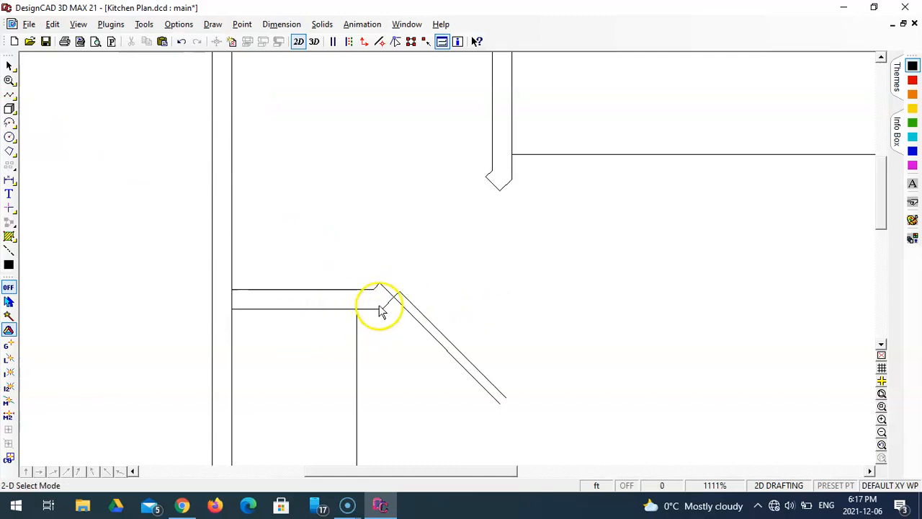
{"action": "left_click", "coordinate": [10, 93]}
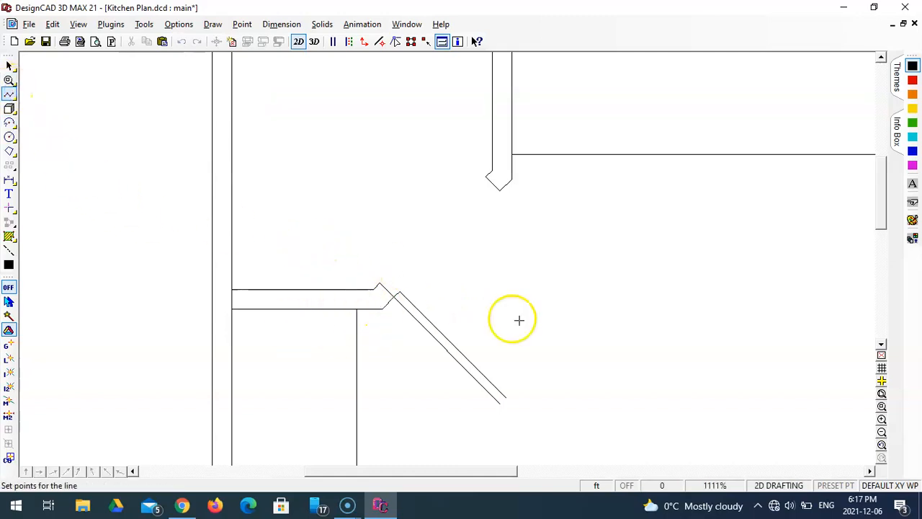
{"action": "left_click", "coordinate": [500, 401]}
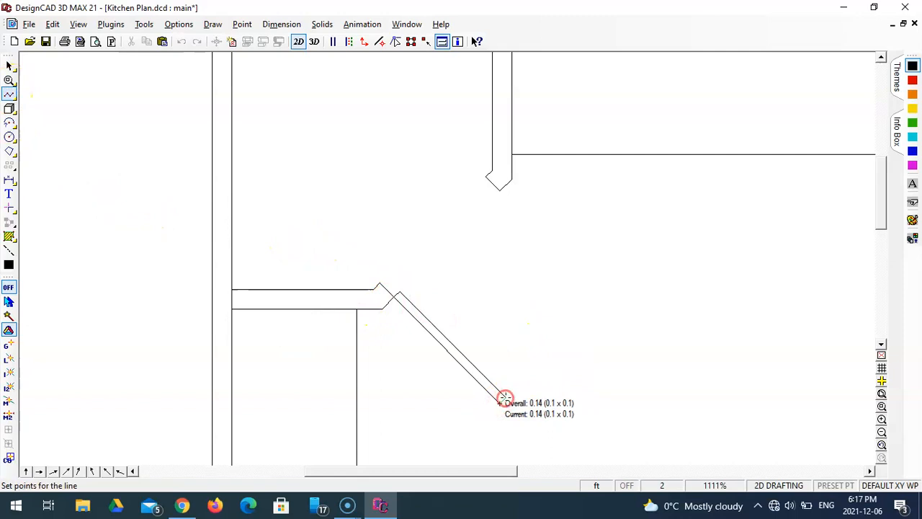
{"action": "key", "text": "Return"}
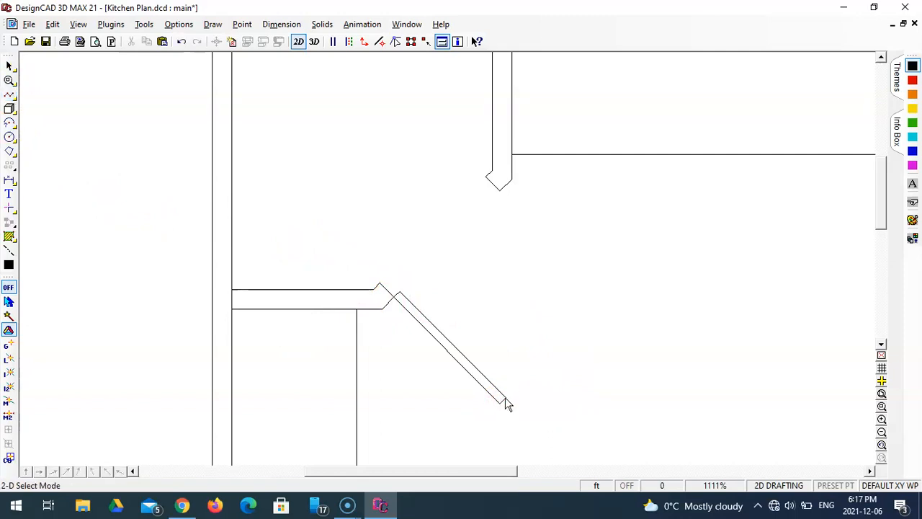
- Draw the door swing as a 90° arc from the door's outer end corner to the tip of the vertical partition
{"action": "scroll", "coordinate": [577, 390], "scroll_direction": "down", "scroll_amount": 1}
{"action": "scroll", "coordinate": [663, 402], "scroll_direction": "down", "scroll_amount": 2}
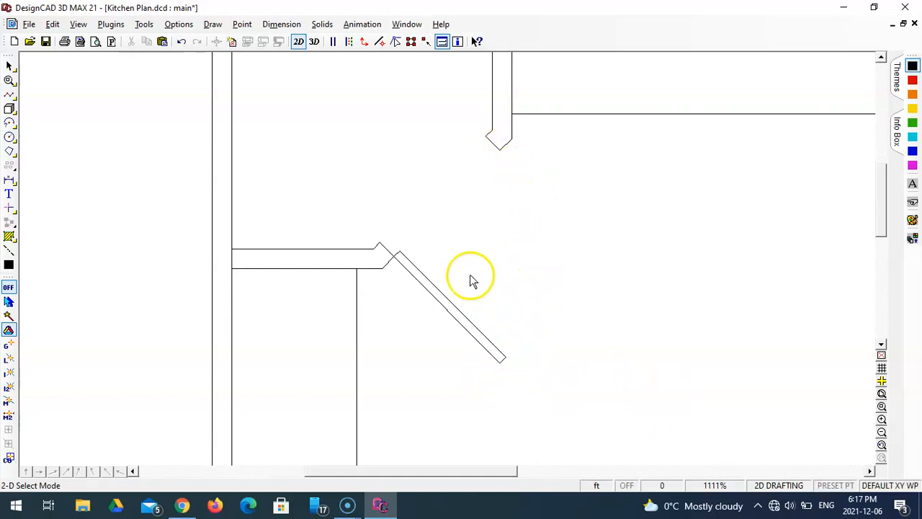
{"action": "left_click", "coordinate": [8, 124]}
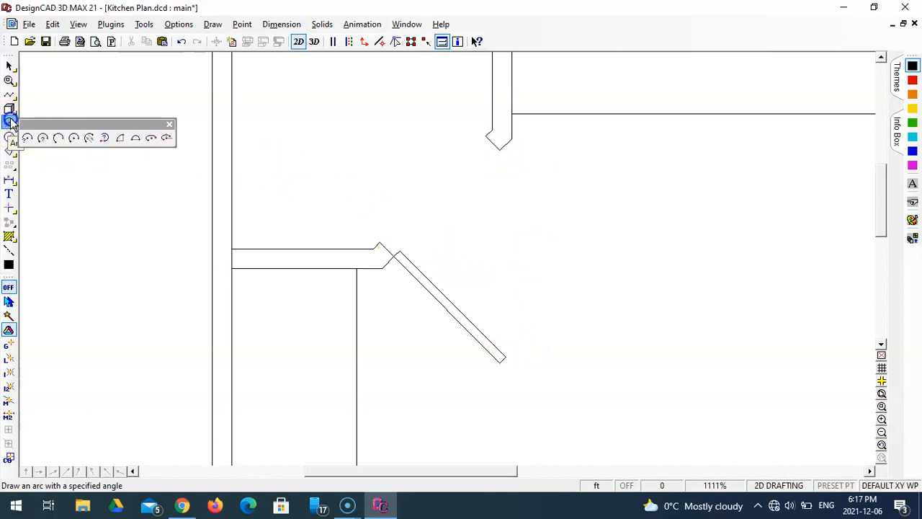
{"action": "left_click", "coordinate": [120, 143]}
{"action": "left_click_drag", "start_coordinate": [127, 150], "coordinate": [156, 146]}
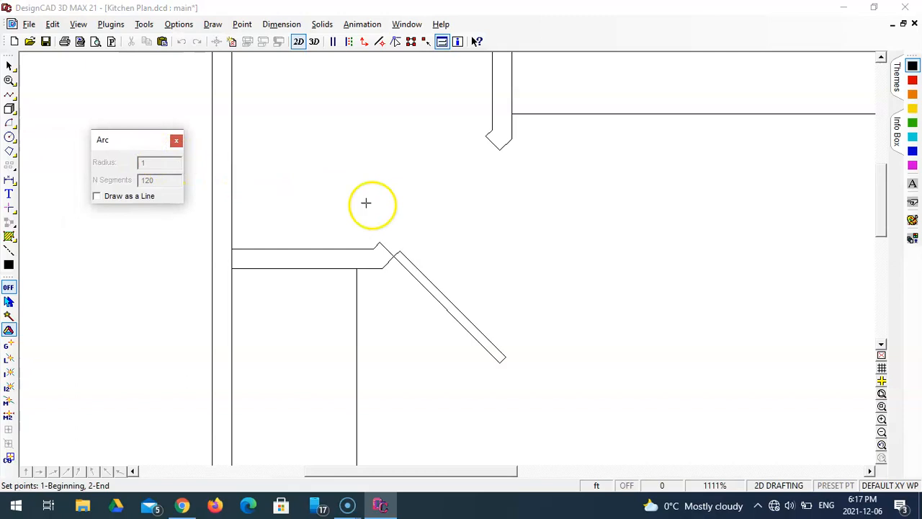
{"action": "left_click", "coordinate": [499, 150]}
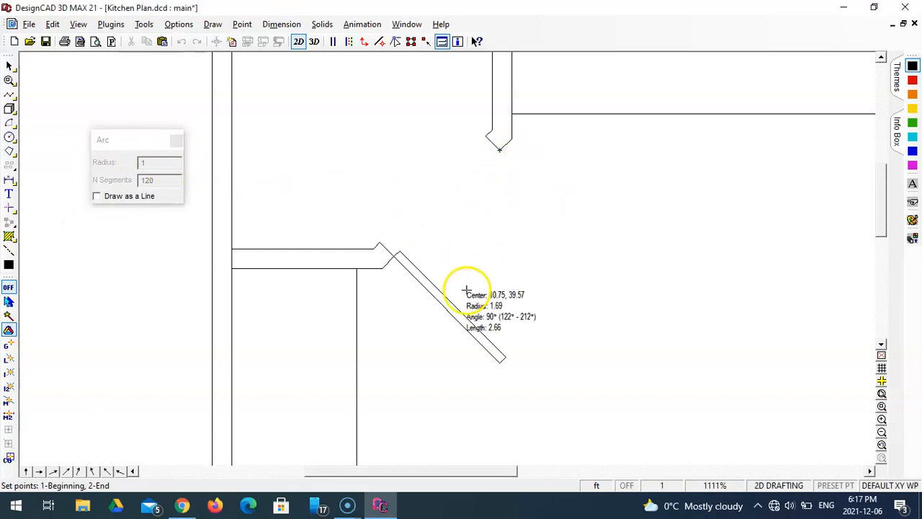
{"action": "key", "text": "Escape"}
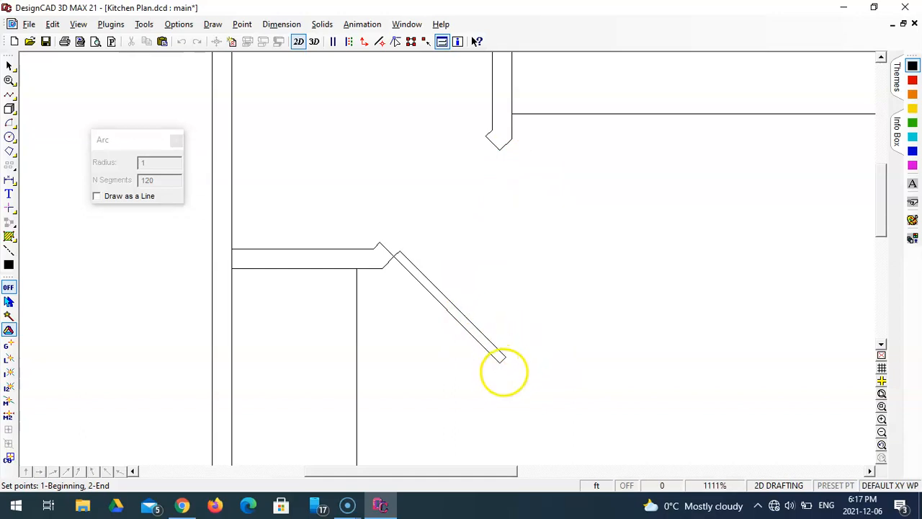
{"action": "left_click", "coordinate": [503, 356]}
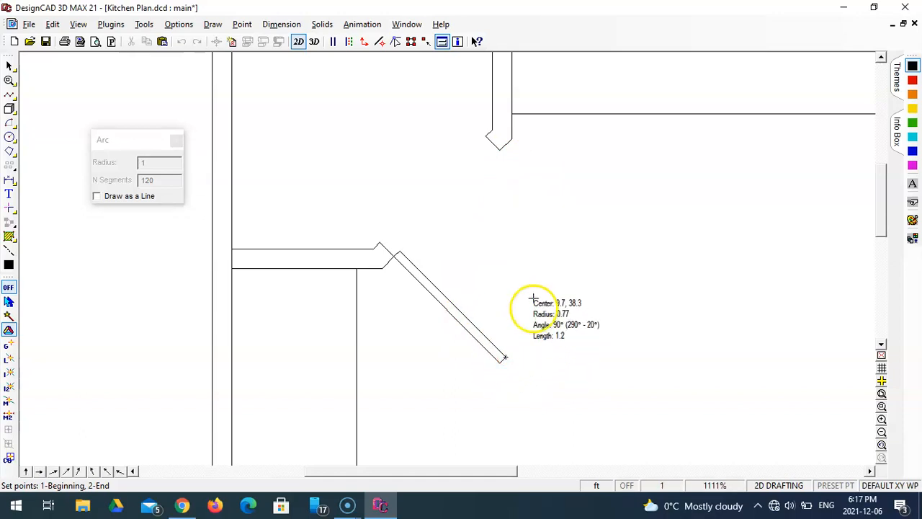
{"action": "left_click", "coordinate": [500, 151]}
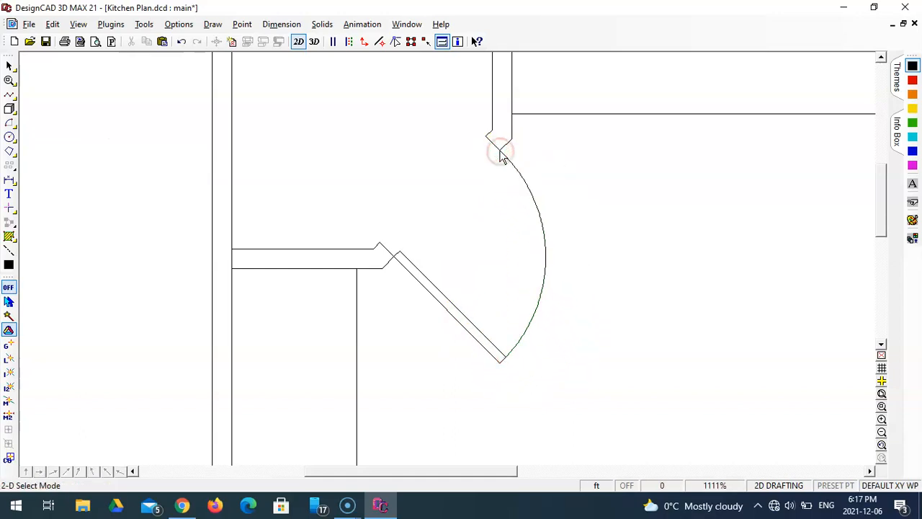
- Draw a line parallel to the top counter's front edge, offset 4 ft below it
{"action": "left_click", "coordinate": [882, 395]}
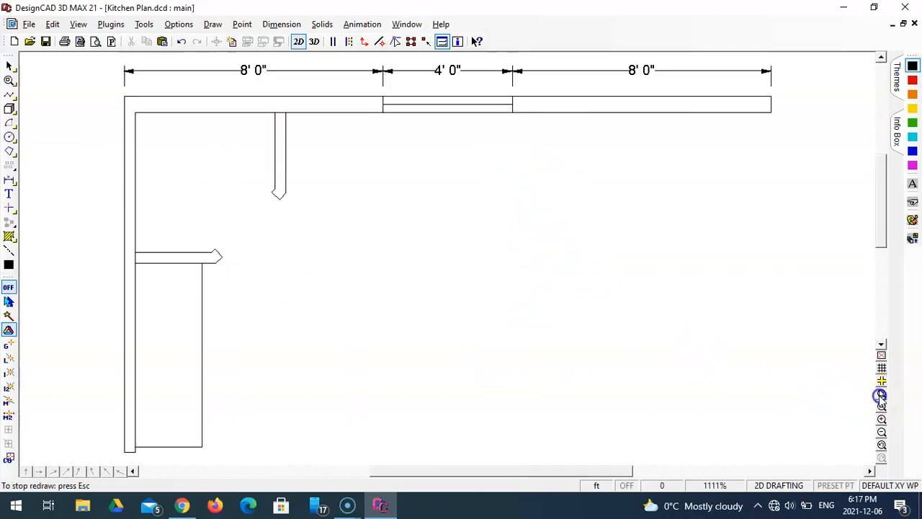
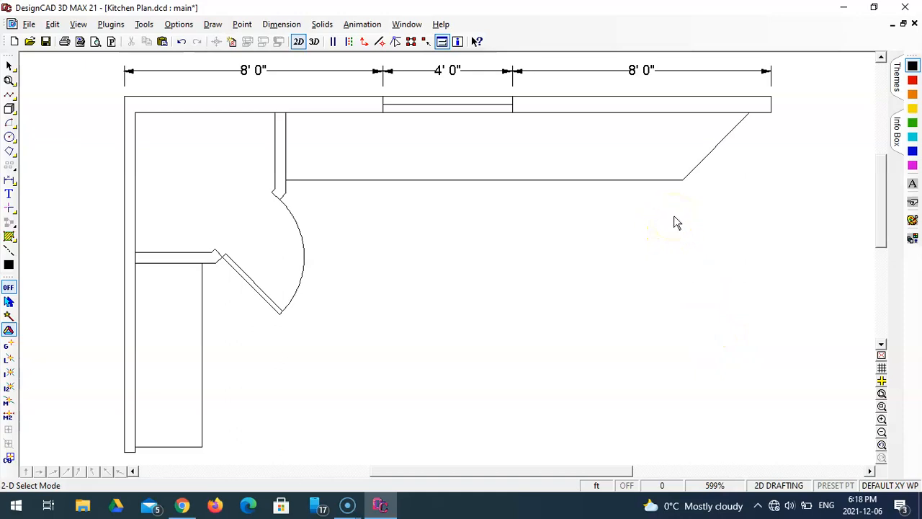
{"action": "left_click", "coordinate": [9, 94]}
{"action": "left_click", "coordinate": [119, 109]}
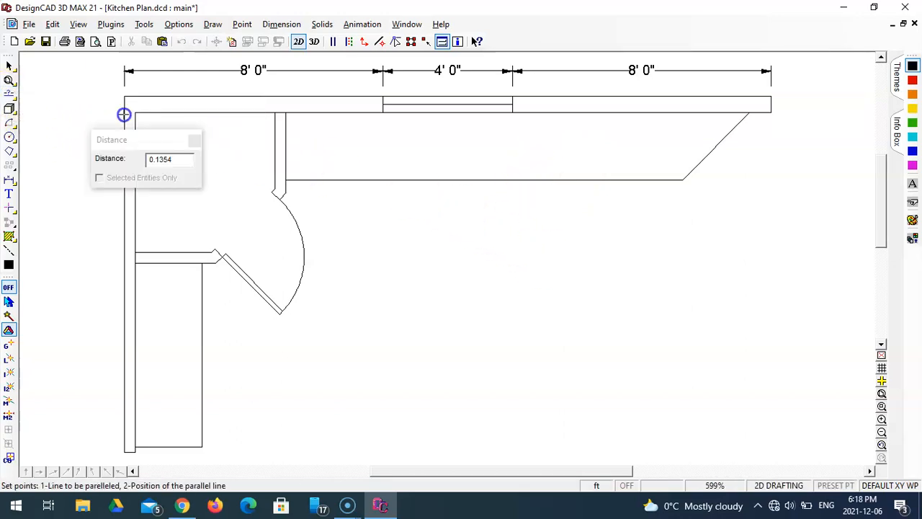
{"action": "left_click_drag", "start_coordinate": [180, 159], "coordinate": [41, 138]}
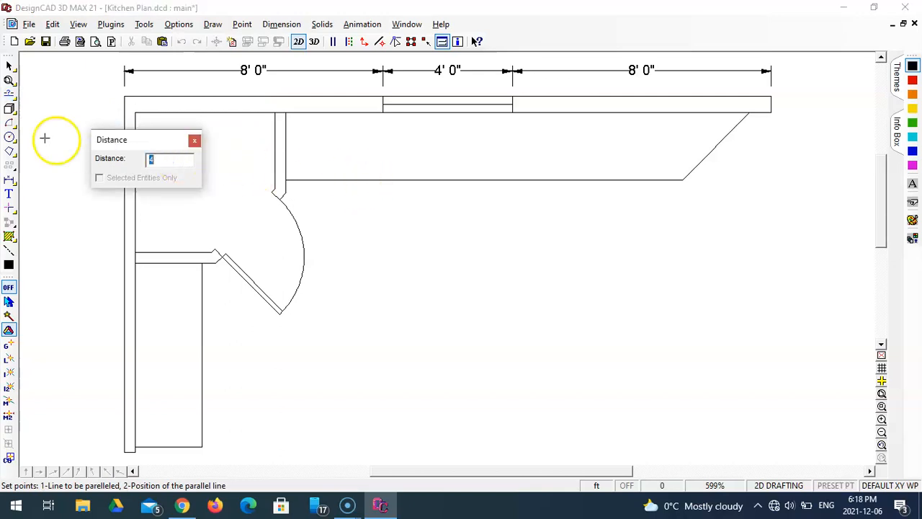
{"action": "left_click", "coordinate": [389, 180]}
{"action": "left_click", "coordinate": [385, 209]}
{"action": "left_click", "coordinate": [386, 217]}
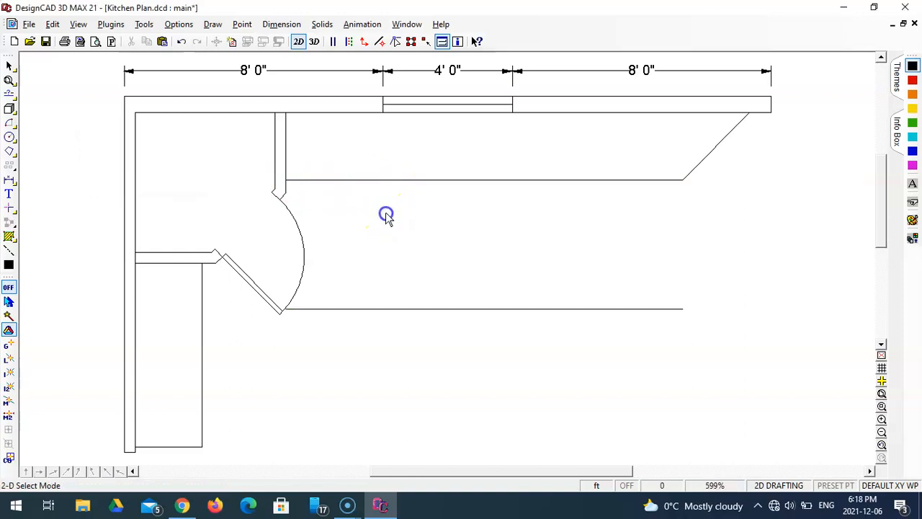
- Draw a line parallel to the left counter's front edge, offset 4 ft to its right
{"action": "left_click", "coordinate": [10, 94]}
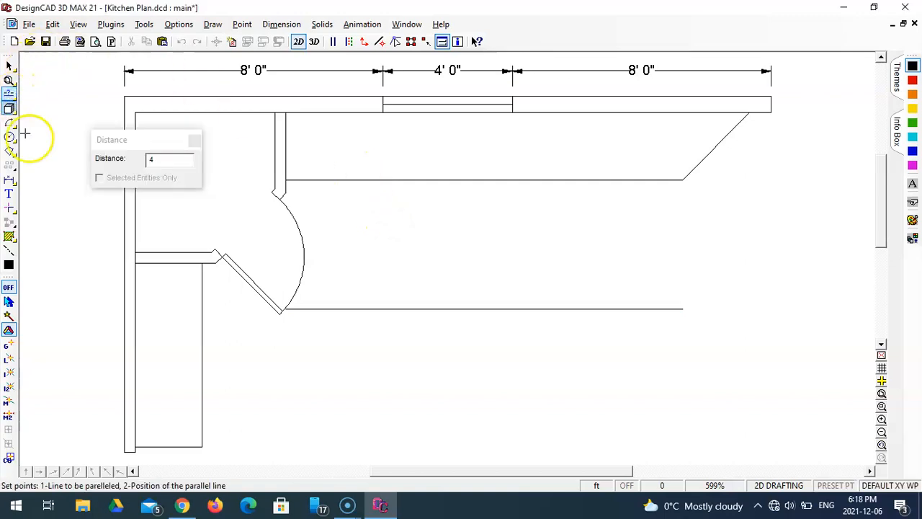
{"action": "left_click", "coordinate": [205, 376]}
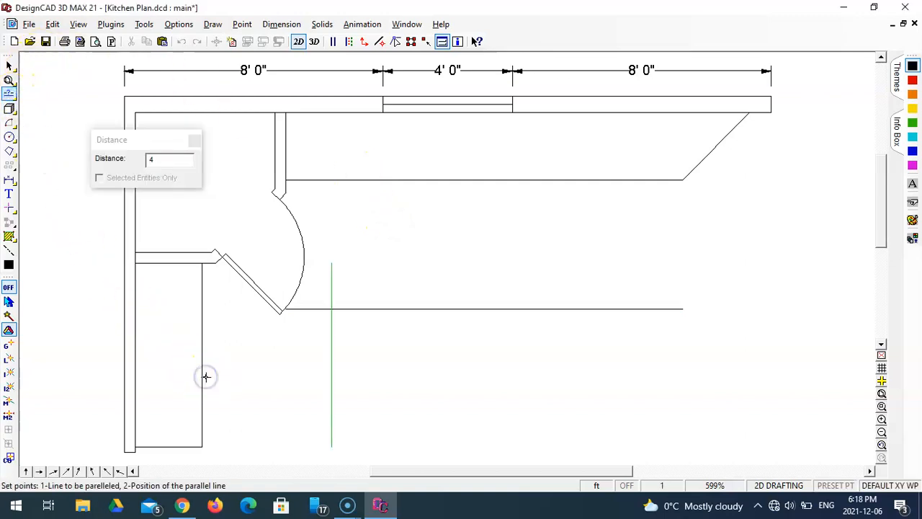
{"action": "left_click", "coordinate": [336, 368]}
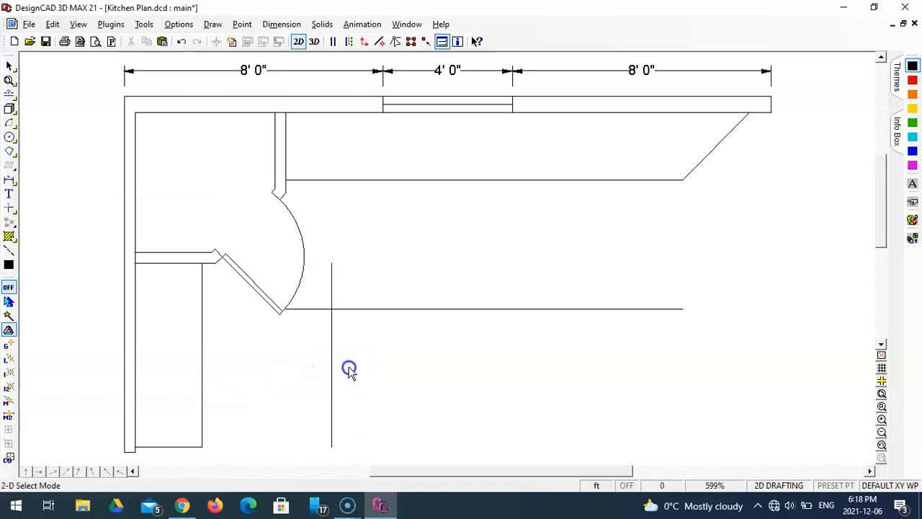
- Trim the two 4 ft offset lines against each other so they meet in a clean upper-left corner
{"action": "scroll", "coordinate": [348, 373], "scroll_direction": "down", "scroll_amount": 3}
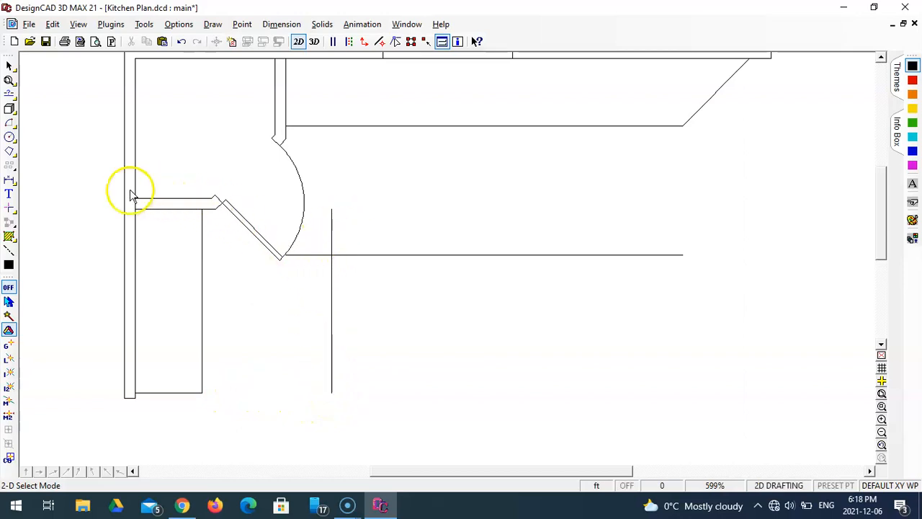
{"action": "left_click", "coordinate": [7, 208]}
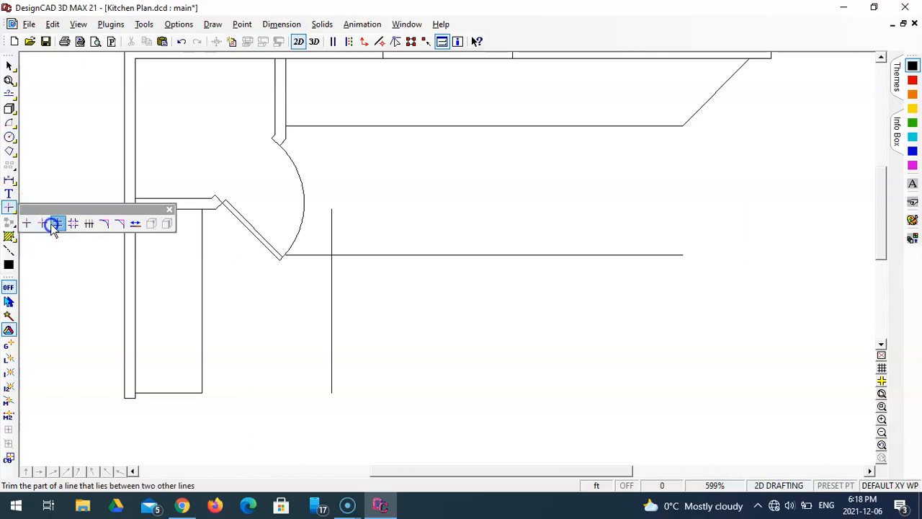
{"action": "left_click", "coordinate": [44, 225]}
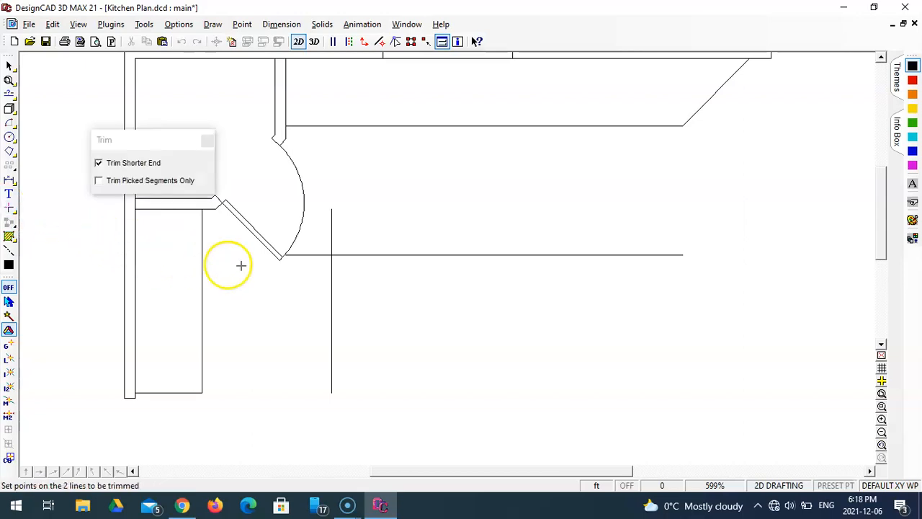
{"action": "left_click", "coordinate": [299, 258]}
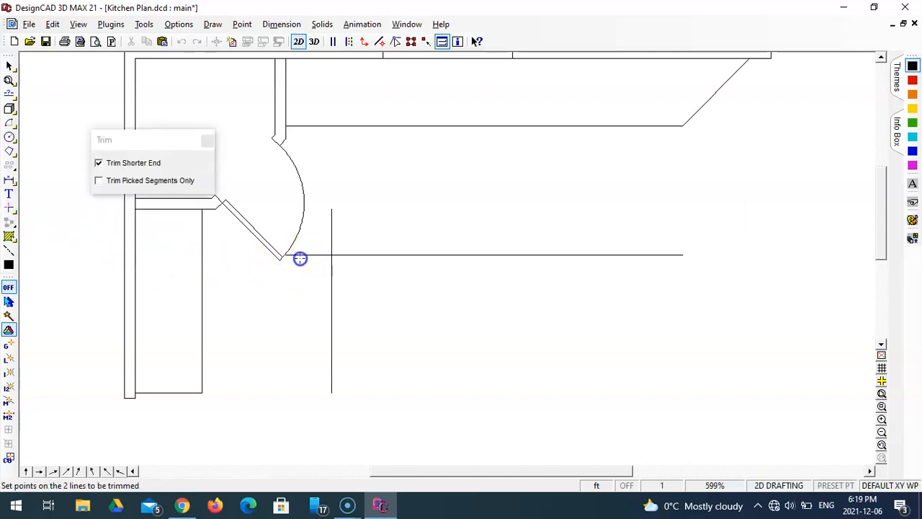
{"action": "left_click", "coordinate": [331, 234]}
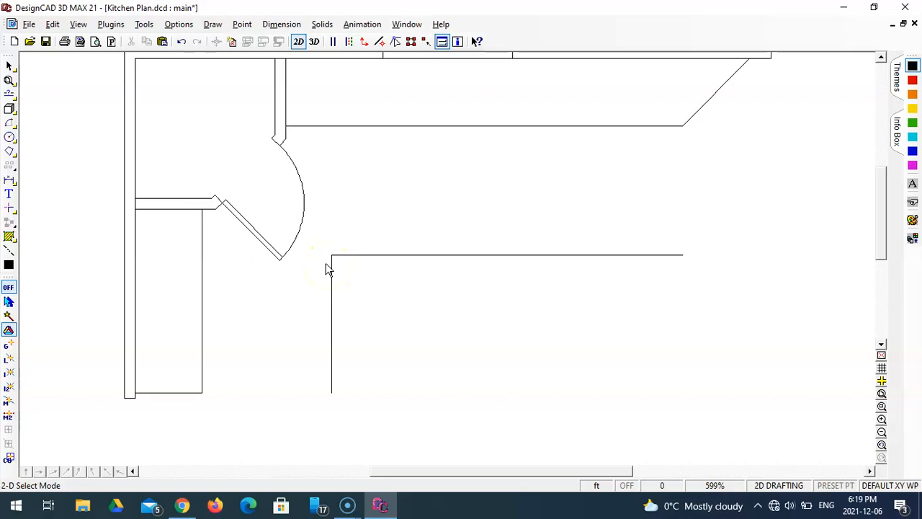
- Draw a horizontal line from the lower end of the vertical offset line to directly below the upper line's right end
{"action": "left_click", "coordinate": [10, 94]}
{"action": "left_click", "coordinate": [41, 110]}
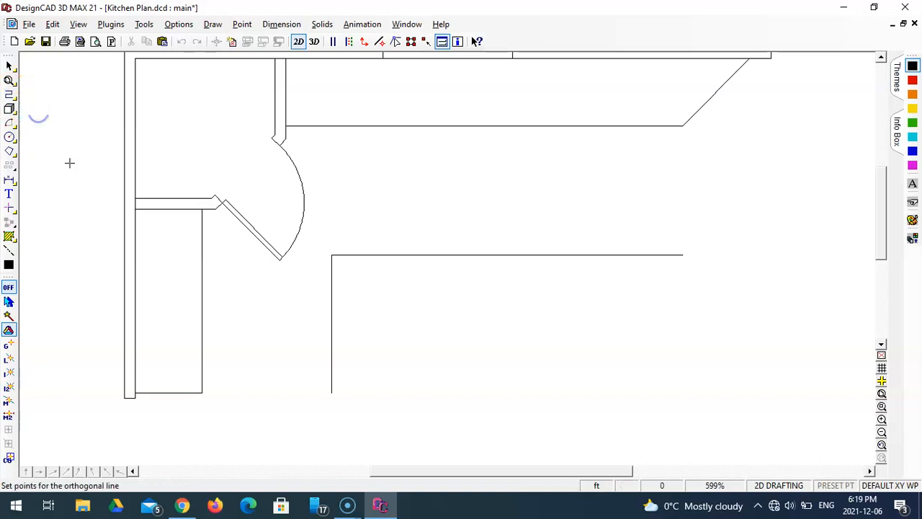
{"action": "left_click", "coordinate": [332, 393]}
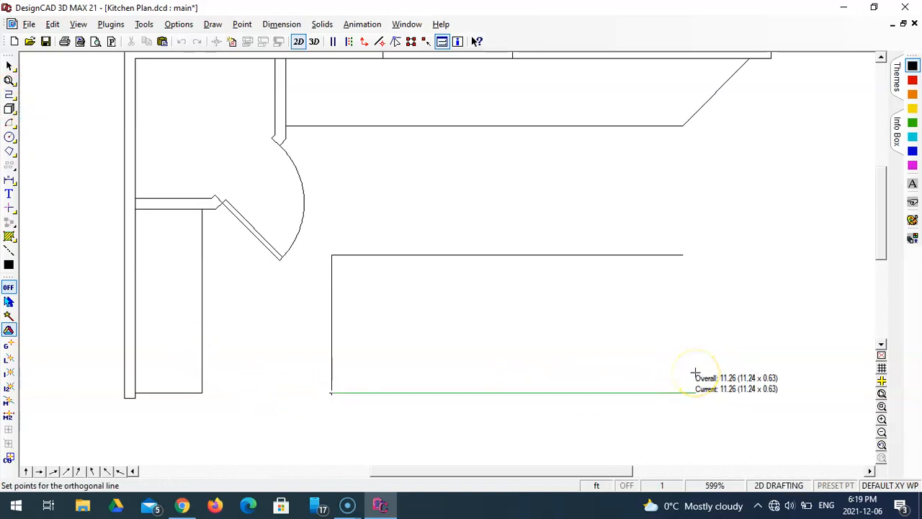
{"action": "left_click", "coordinate": [683, 393]}
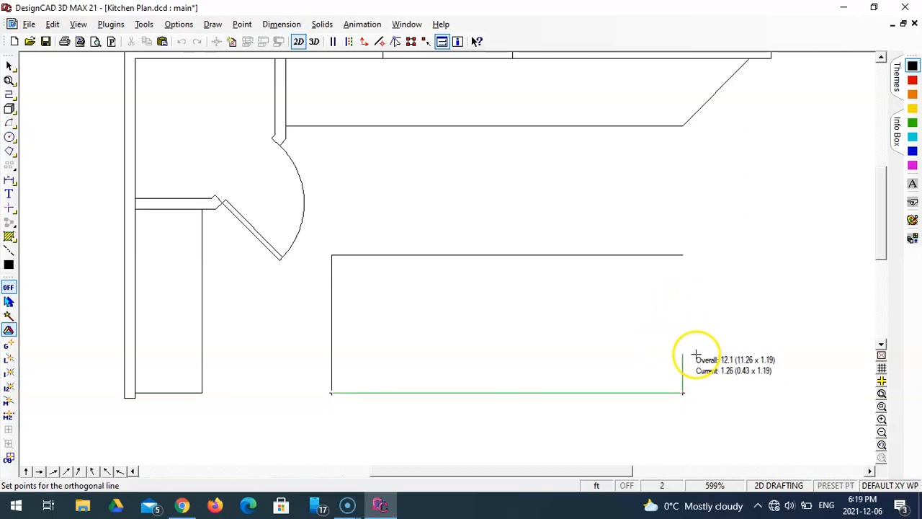
{"action": "key", "text": "Return"}
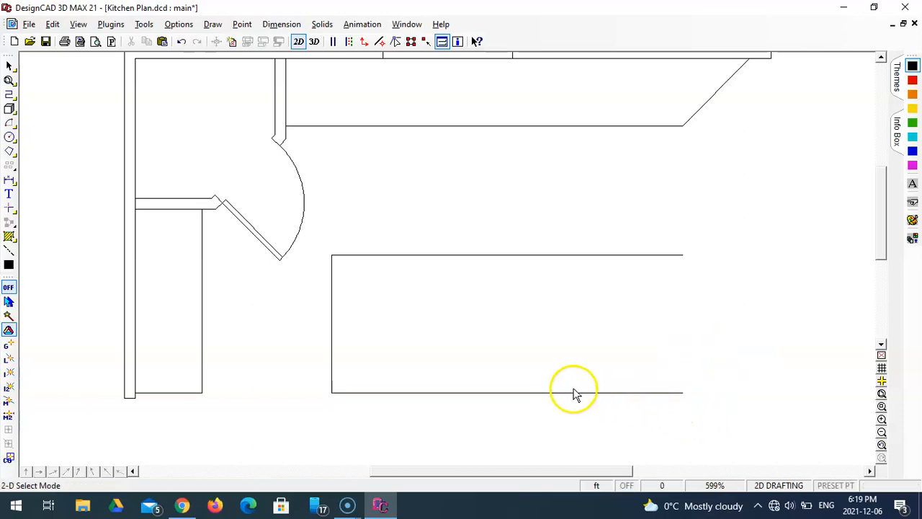
- Try moving the central outline's left edge slightly outward, and undo the move
{"action": "left_click", "coordinate": [333, 310]}
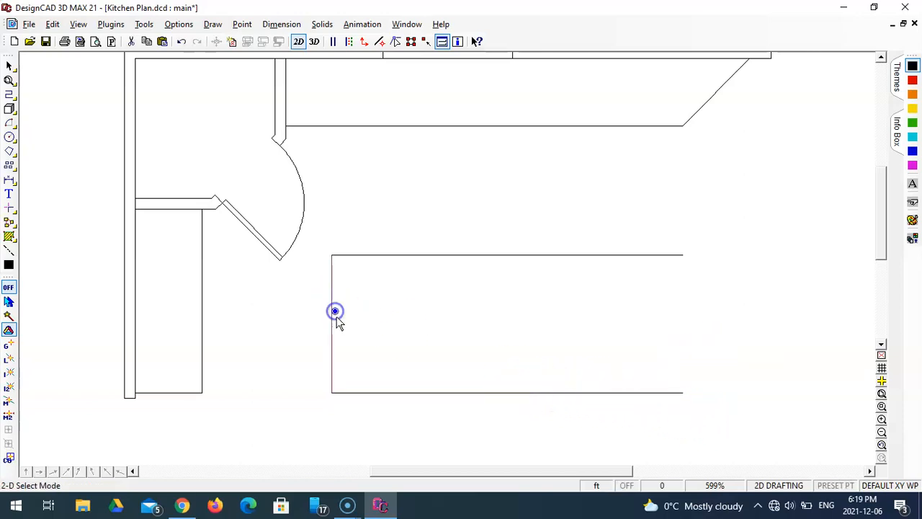
{"action": "left_click", "coordinate": [333, 310]}
{"action": "left_click", "coordinate": [320, 309]}
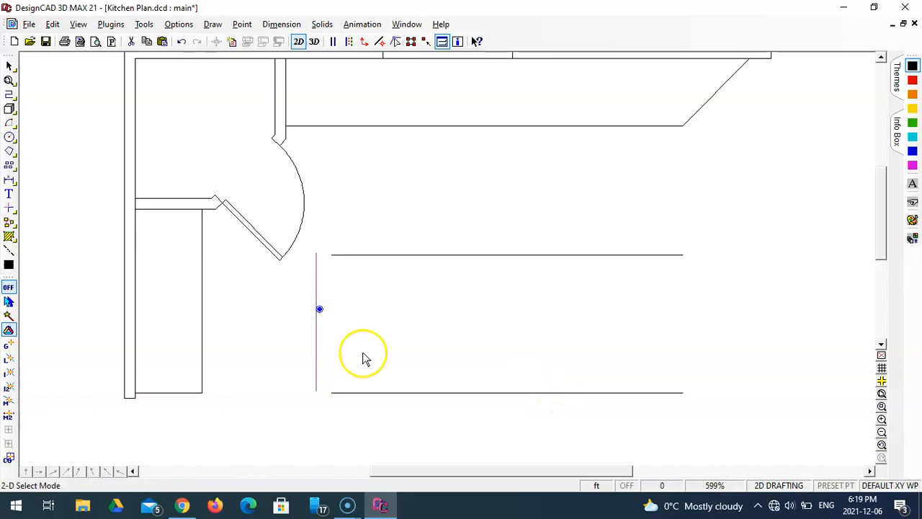
{"action": "key", "text": "ctrl+z"}
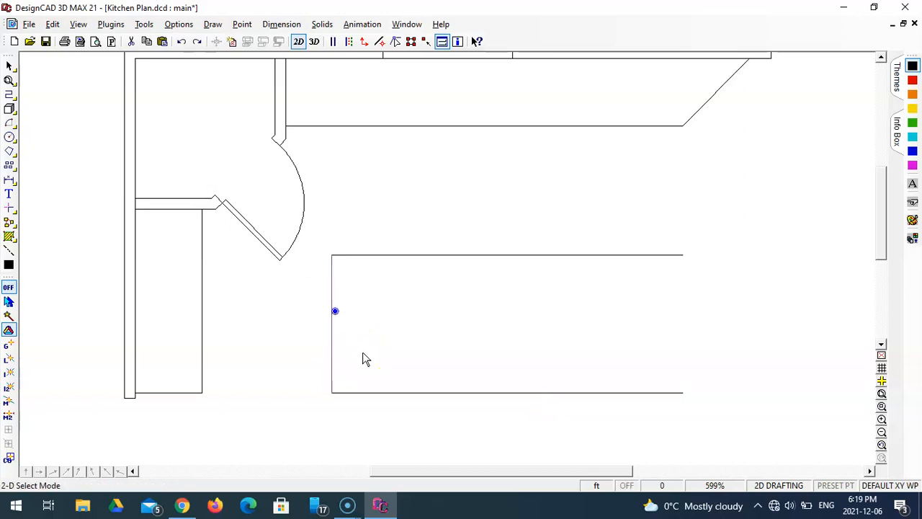
- Draw a vertical line closing the central outline's right side and move it a short distance outward from the outline
{"action": "left_click", "coordinate": [10, 94]}
{"action": "left_click", "coordinate": [682, 390]}
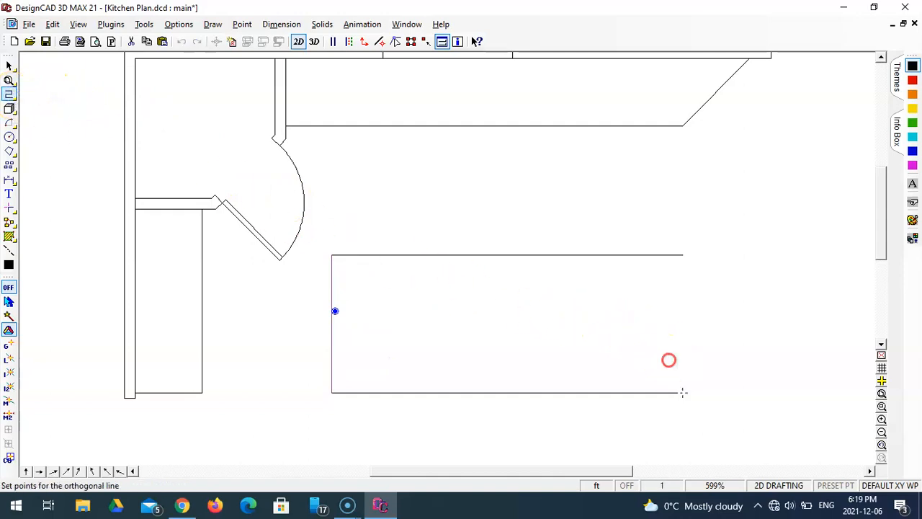
{"action": "left_click", "coordinate": [682, 255]}
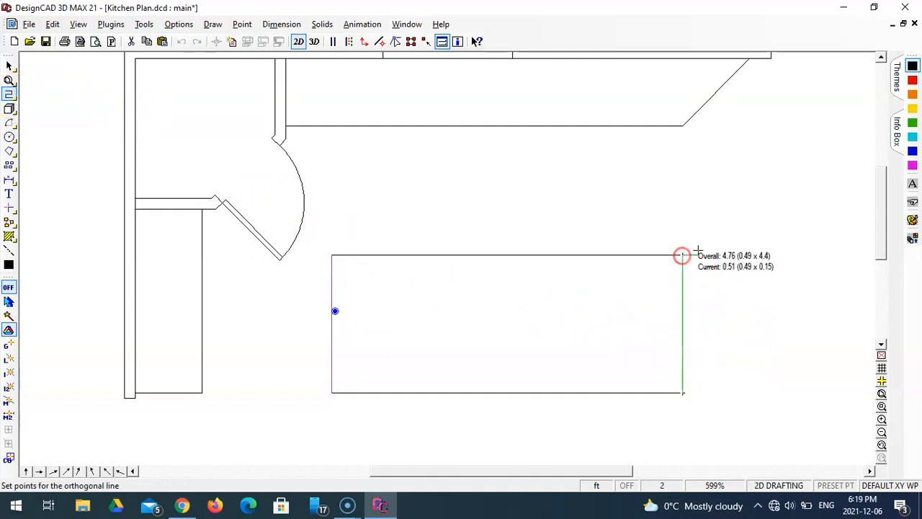
{"action": "right_click", "coordinate": [698, 252]}
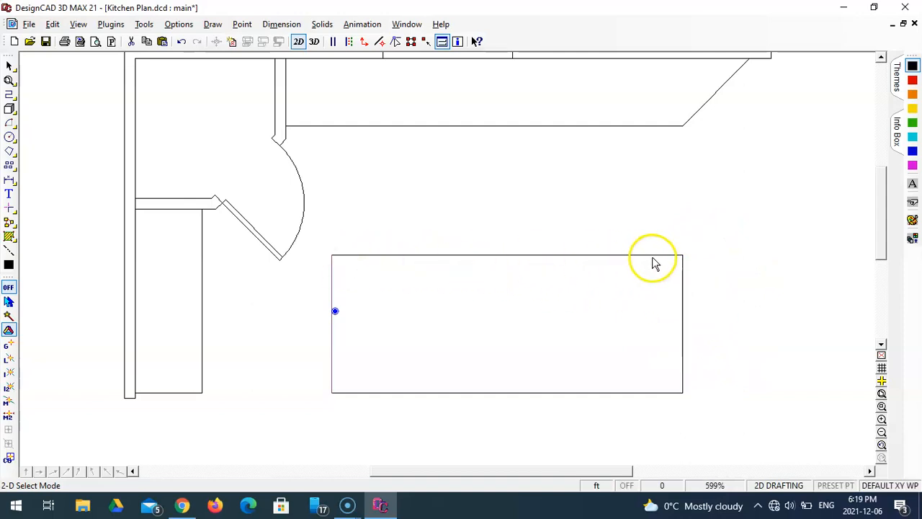
{"action": "left_click", "coordinate": [684, 310]}
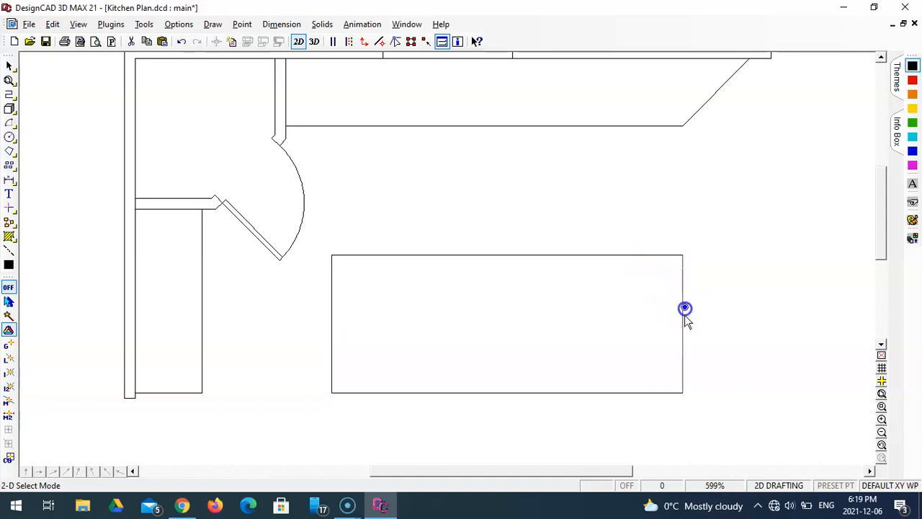
{"action": "left_click_drag", "start_coordinate": [682, 308], "coordinate": [716, 297]}
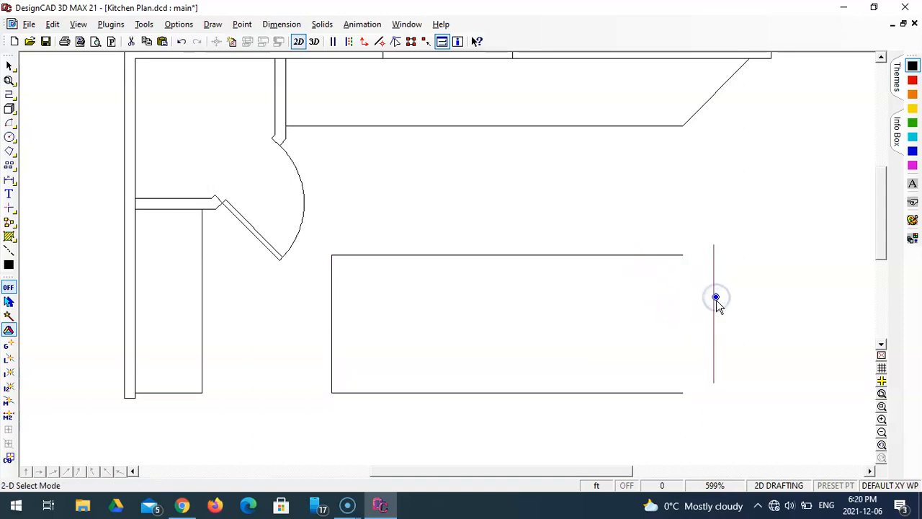
- Add a horizontal dimension above the central outline's upper edge
{"action": "left_click", "coordinate": [8, 180]}
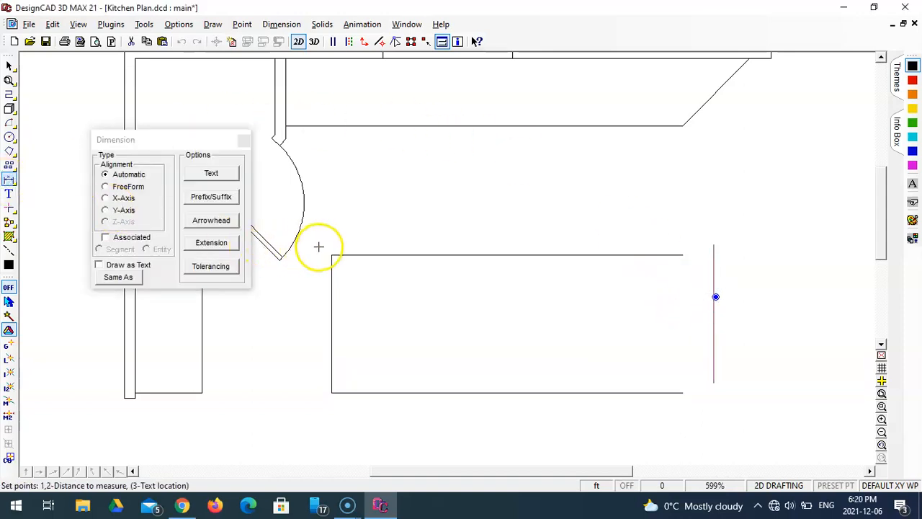
{"action": "left_click", "coordinate": [683, 254]}
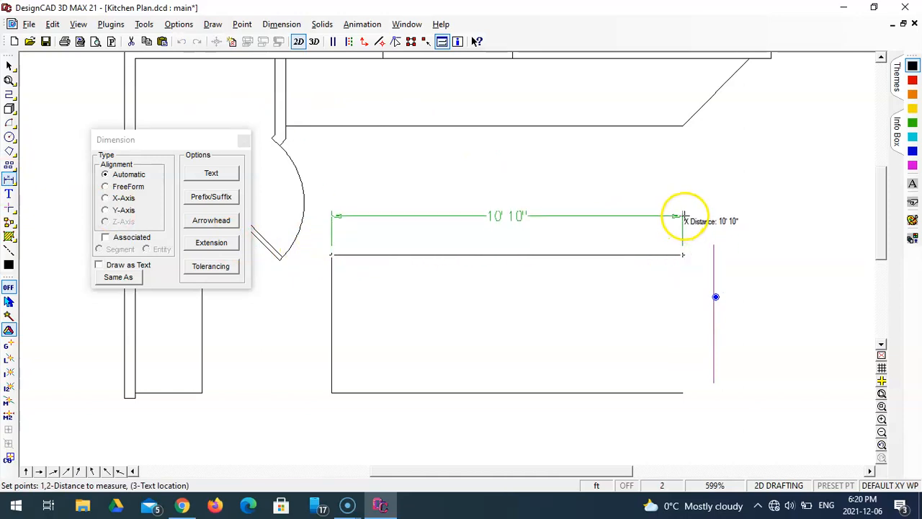
{"action": "left_click", "coordinate": [684, 217]}
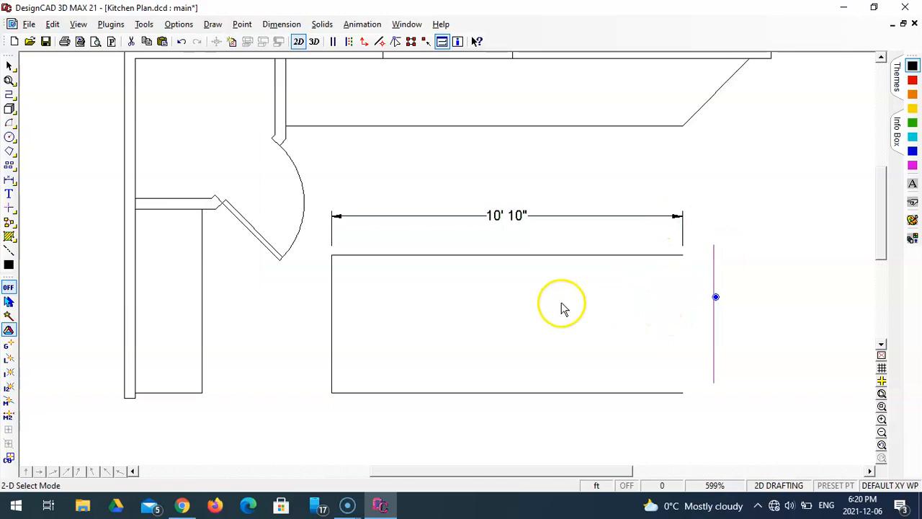
- Shorten the central outline's upper edge by 2'2" at its right end and delete the dimension above it
{"action": "left_click", "coordinate": [7, 208]}
{"action": "left_click", "coordinate": [137, 232]}
{"action": "left_click", "coordinate": [137, 227]}
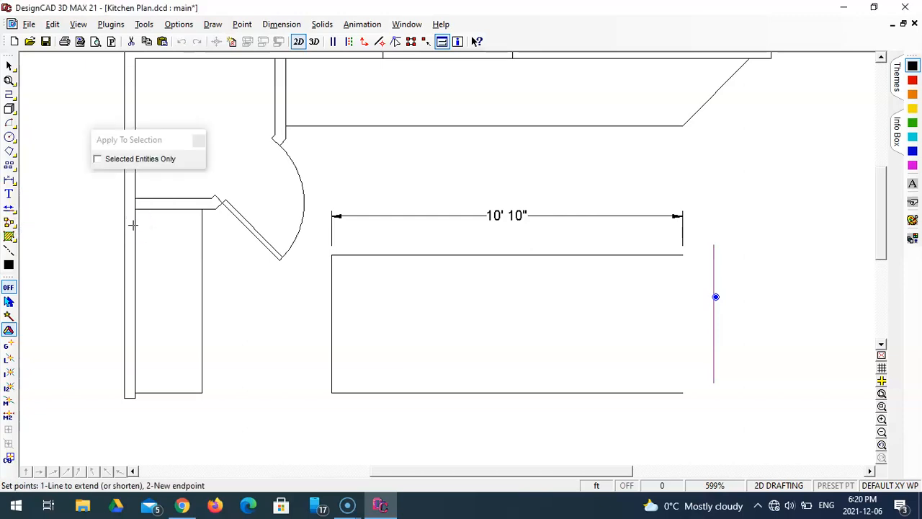
{"action": "left_click", "coordinate": [13, 210]}
{"action": "left_click", "coordinate": [10, 209]}
{"action": "left_click", "coordinate": [651, 262]}
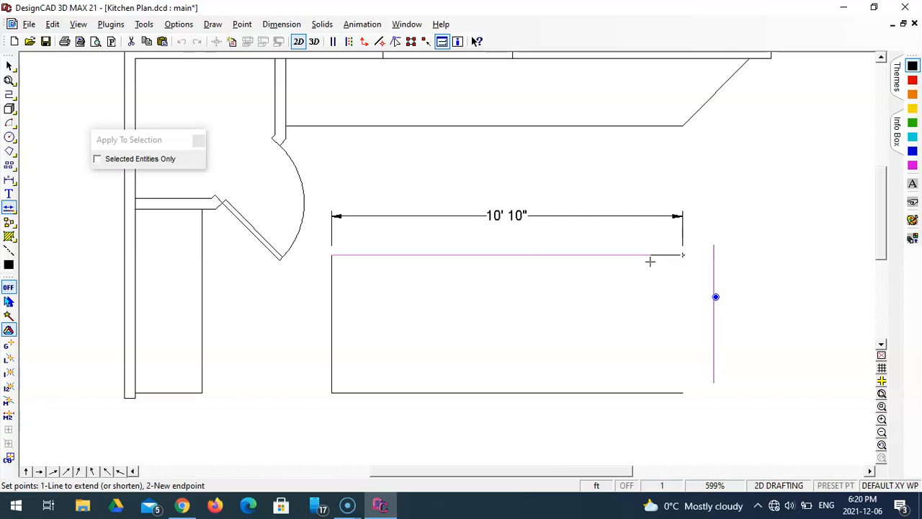
{"action": "key", "text": "space"}
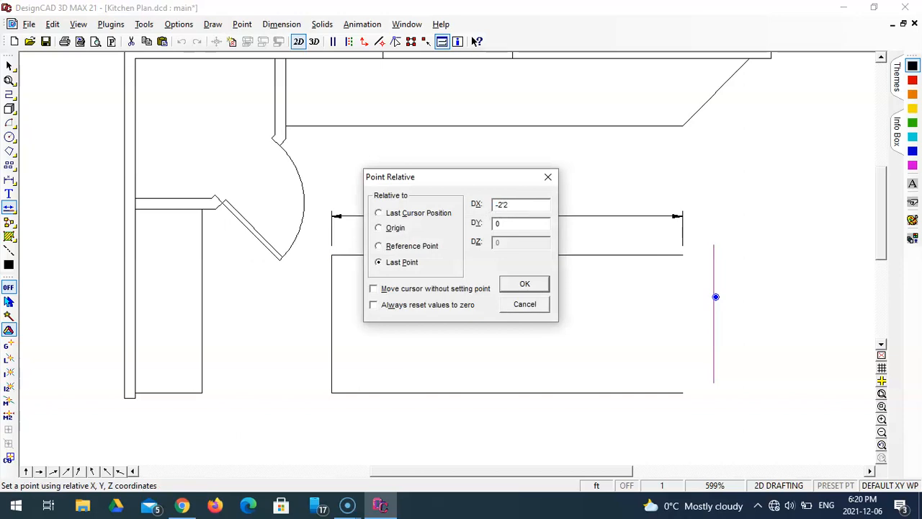
{"action": "key", "text": "Return"}
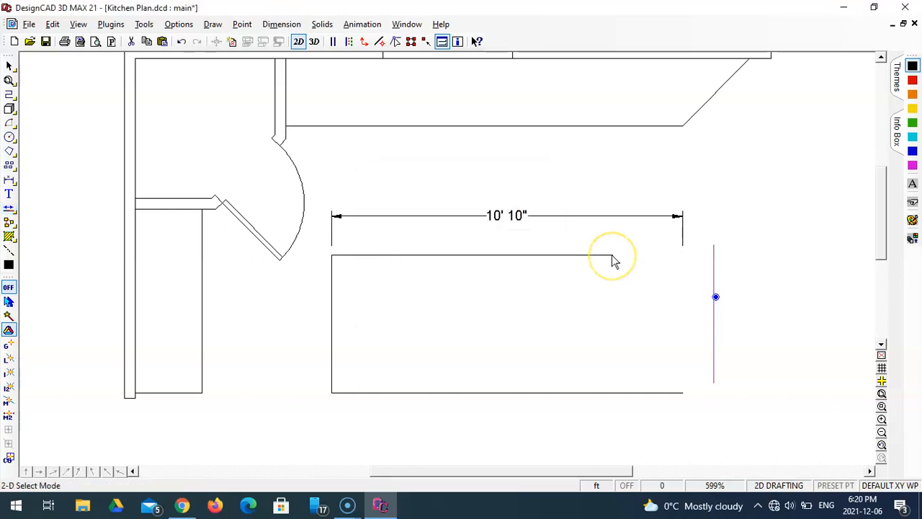
{"action": "left_click", "coordinate": [594, 214]}
{"action": "key", "text": "Delete"}
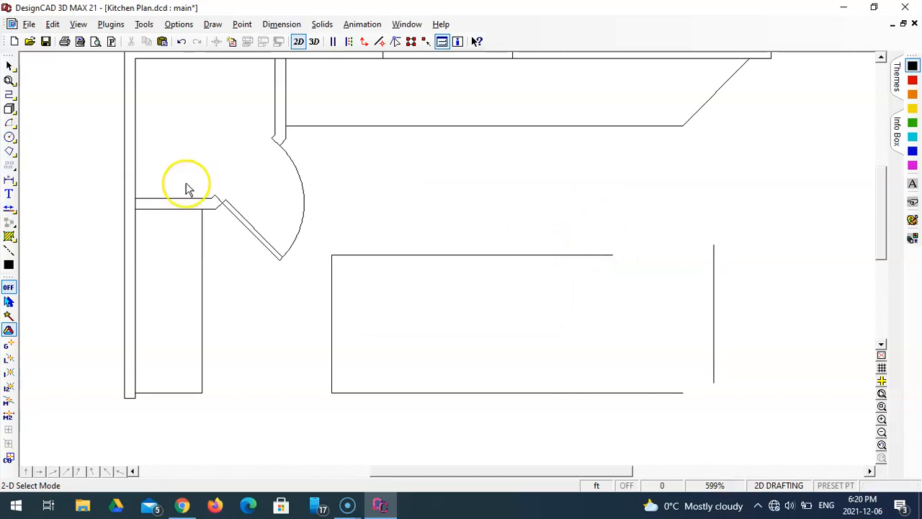
- Measure the shortened upper edge of the central outline with the Dimension tool, without placing the dimension
{"action": "left_click", "coordinate": [9, 180]}
{"action": "left_click", "coordinate": [332, 255]}
{"action": "left_click", "coordinate": [612, 255]}
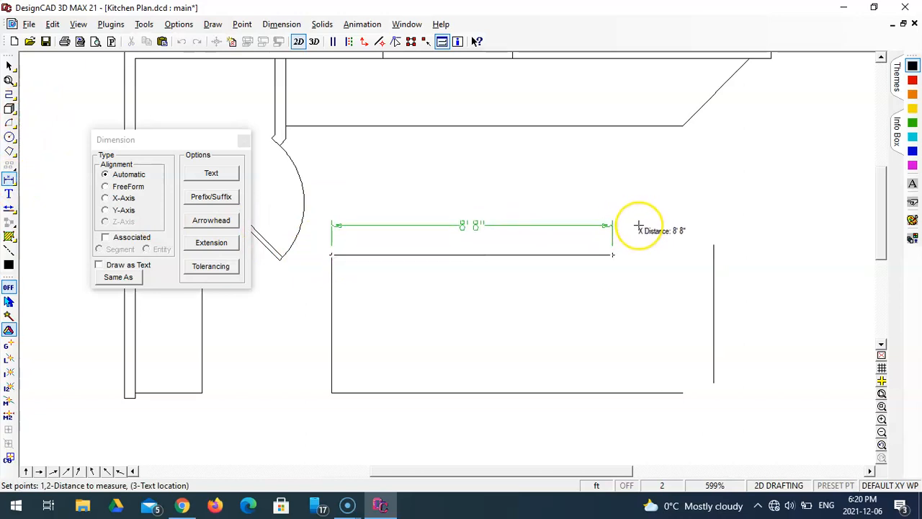
{"action": "key", "text": "Escape"}
{"action": "key", "text": "Escape"}
{"action": "key", "text": "Escape"}
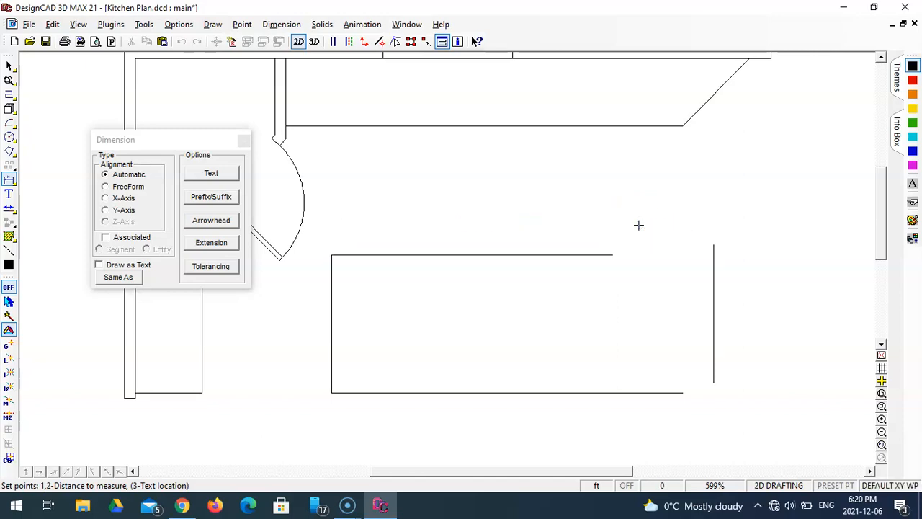
- Shorten the central outline's upper edge by another 8" at its right end
{"action": "left_click", "coordinate": [8, 207]}
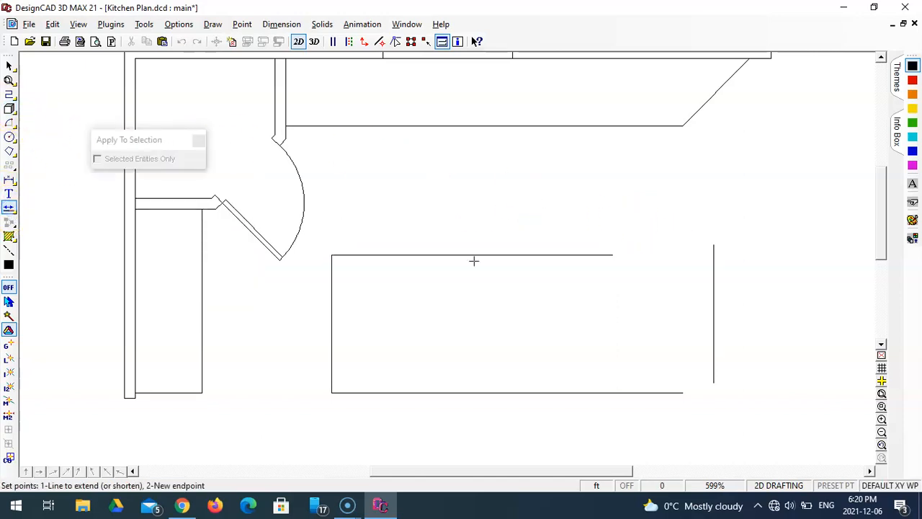
{"action": "left_click", "coordinate": [611, 255]}
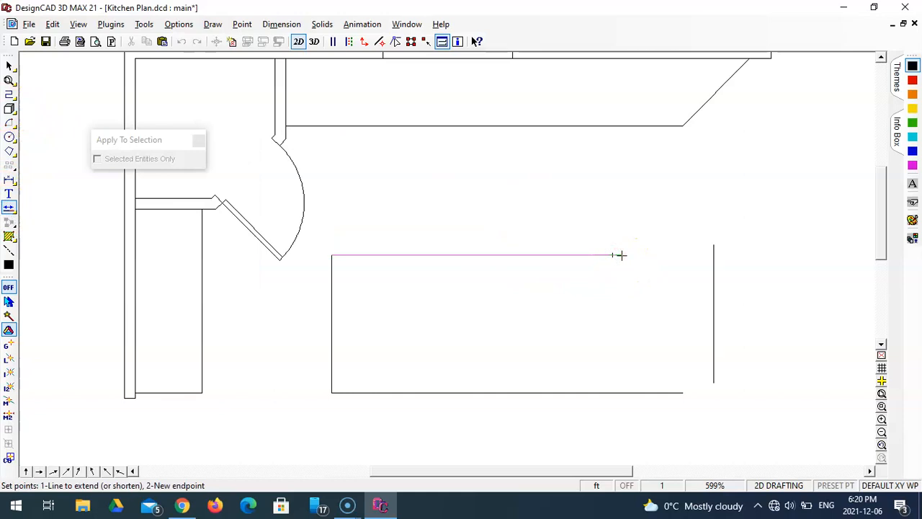
{"action": "key", "text": "apostrophe"}
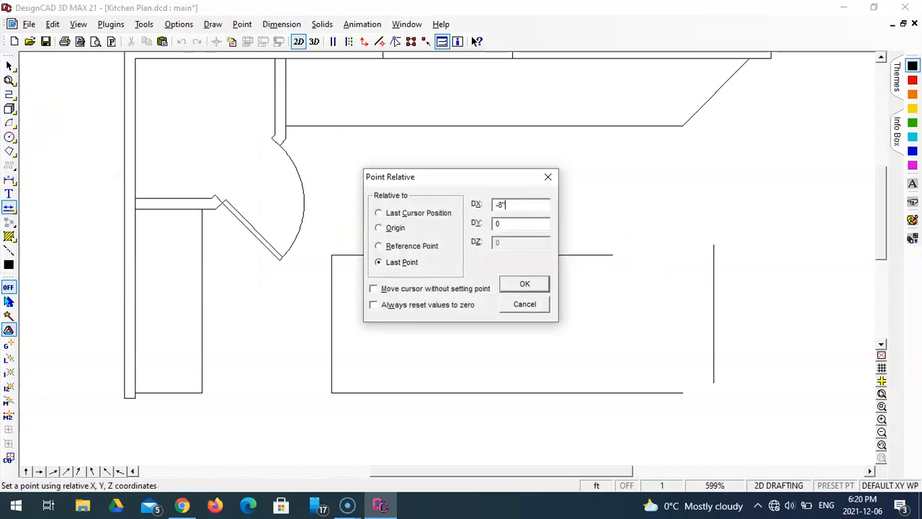
{"action": "key", "text": "Return"}
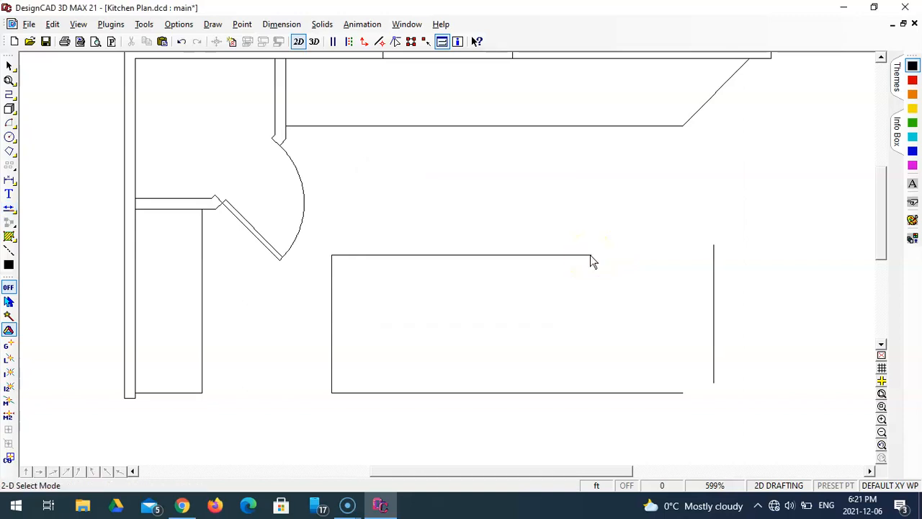
- Dimension the length of the central outline's upper edge, placing the dimension above it
{"action": "left_click", "coordinate": [9, 179]}
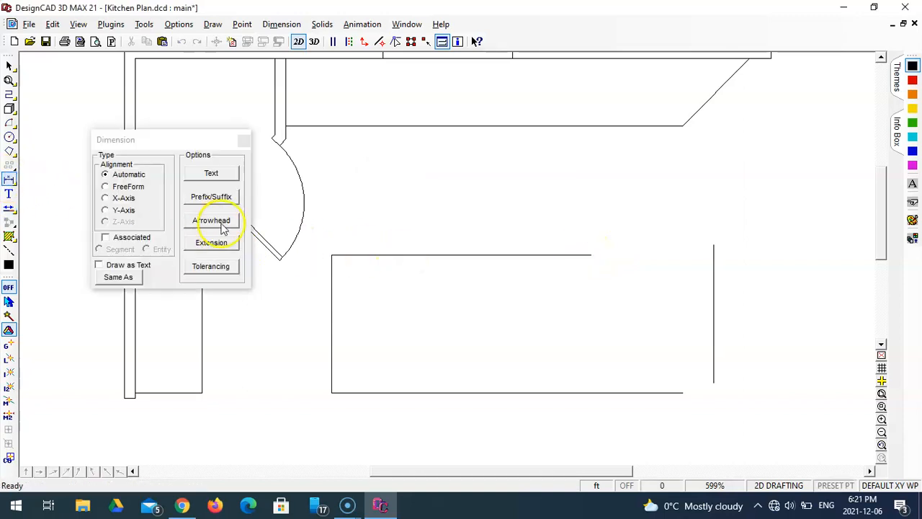
{"action": "left_click", "coordinate": [331, 255]}
{"action": "left_click", "coordinate": [591, 255]}
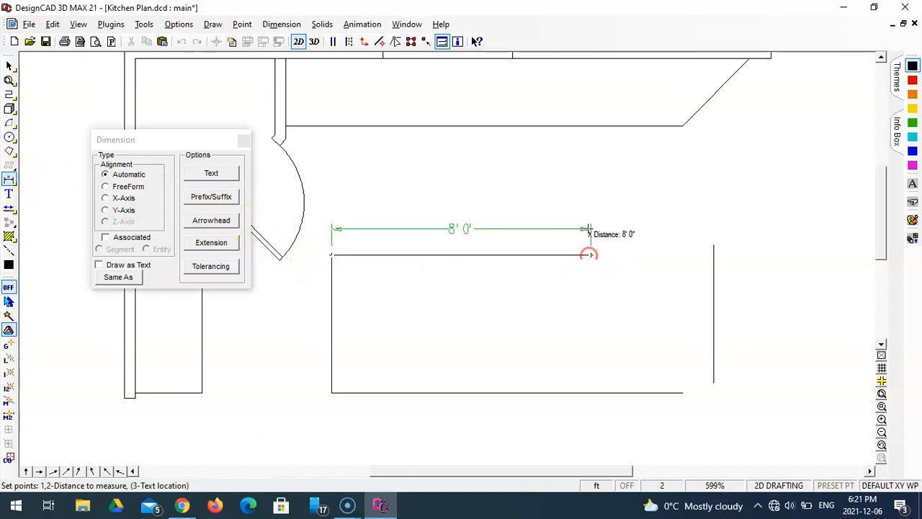
{"action": "left_click", "coordinate": [589, 225]}
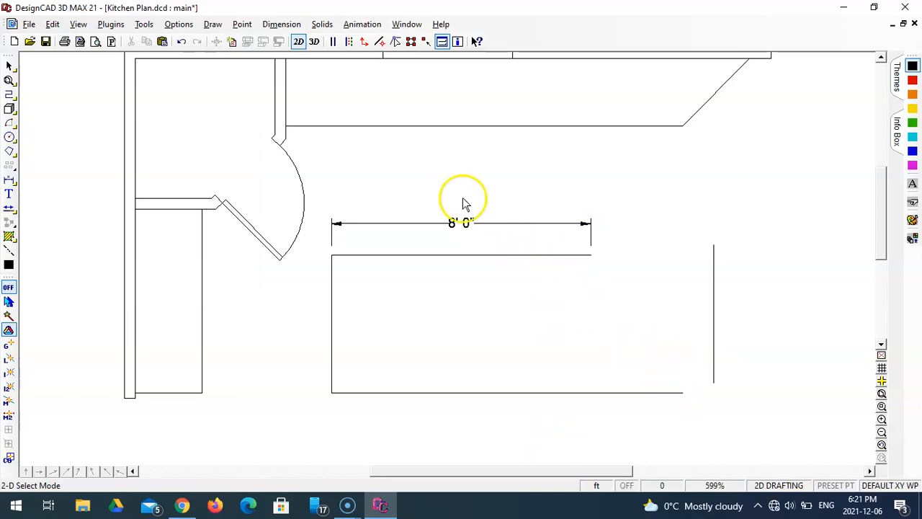
- Shorten the central outline's lower edge at its right end so it lines up with the end of the upper edge
{"action": "left_click", "coordinate": [9, 208]}
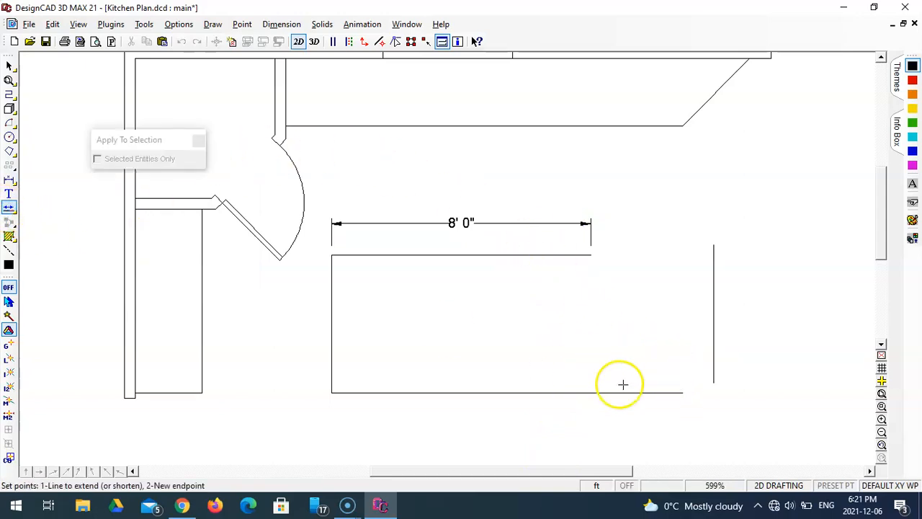
{"action": "left_click", "coordinate": [682, 393]}
{"action": "left_click", "coordinate": [591, 258]}
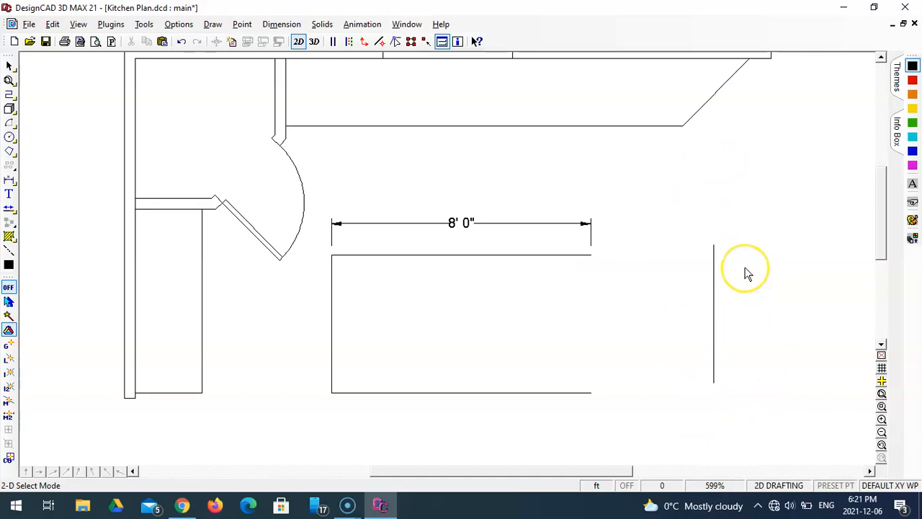
- Move the loose vertical line by its upper end to the upper edge's right end, closing the central outline
{"action": "left_click", "coordinate": [712, 249]}
{"action": "left_click", "coordinate": [712, 246]}
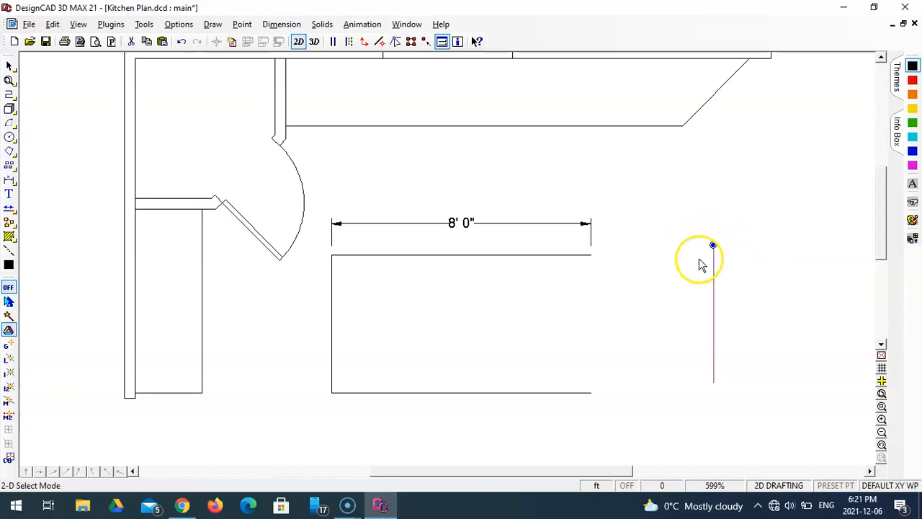
{"action": "left_click", "coordinate": [713, 246]}
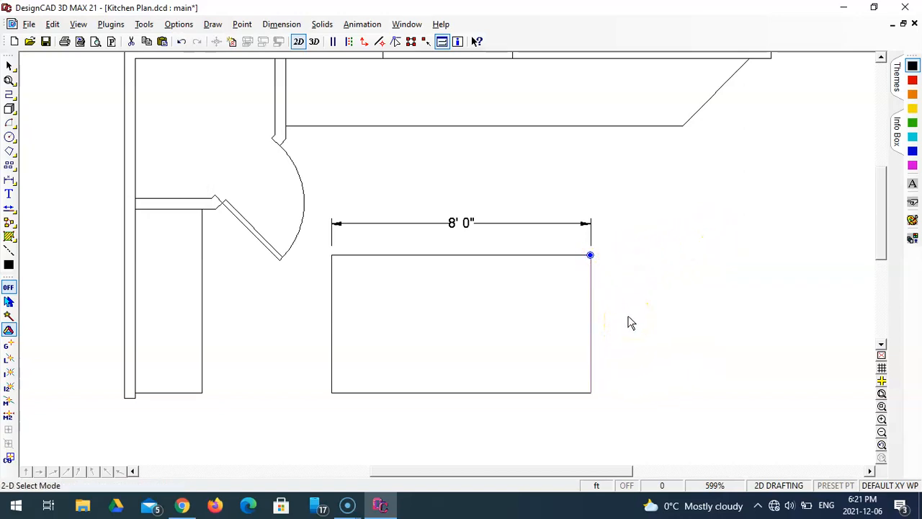
- Draw a line parallel to the central outline's lower edge, 1 ft above it inside the outline
{"action": "left_click", "coordinate": [882, 394]}
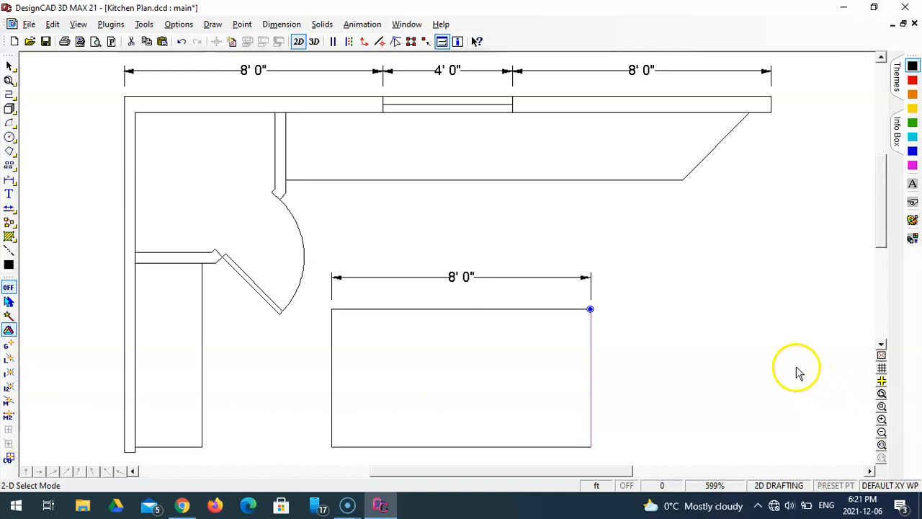
{"action": "scroll", "coordinate": [794, 367], "scroll_direction": "down", "scroll_amount": 1}
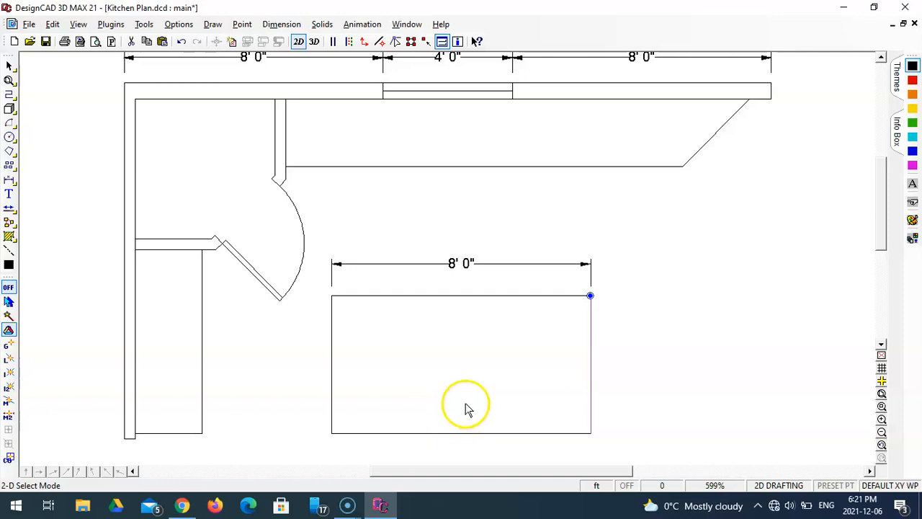
{"action": "scroll", "coordinate": [466, 405], "scroll_direction": "down", "scroll_amount": 1}
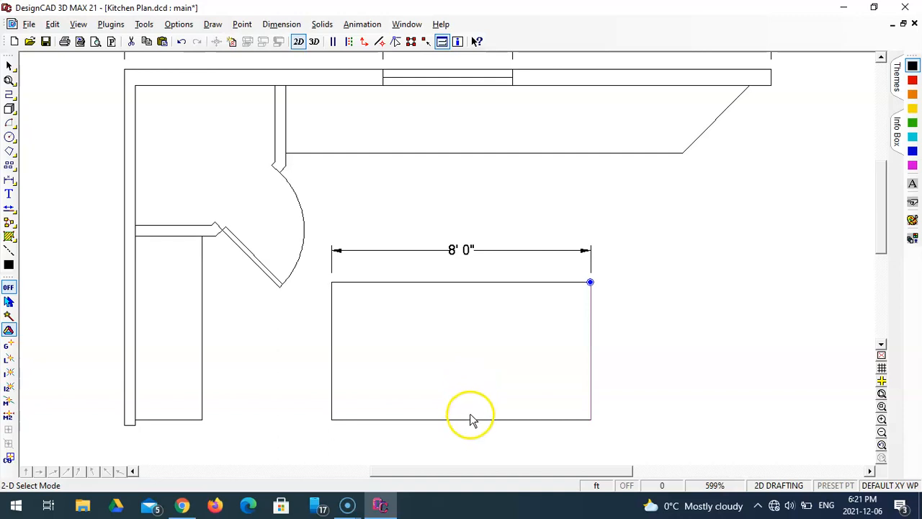
{"action": "left_click", "coordinate": [7, 98]}
{"action": "left_click", "coordinate": [124, 113]}
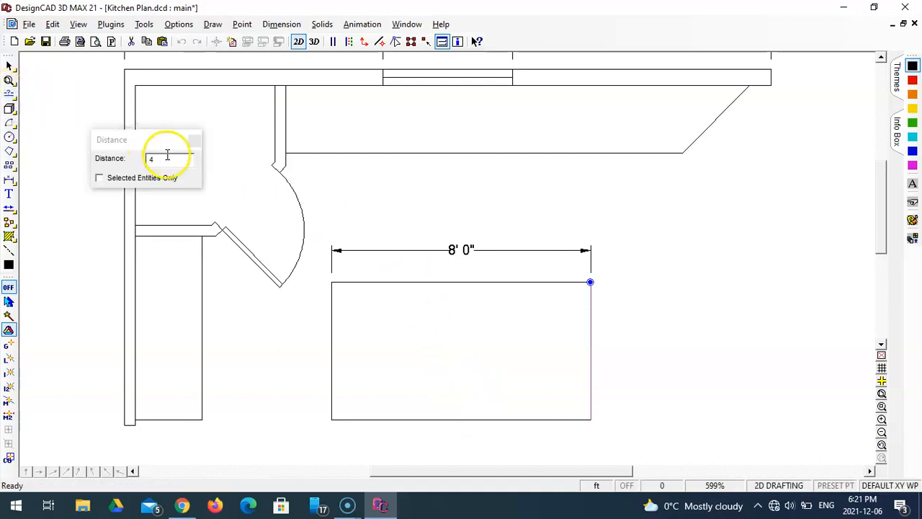
{"action": "left_click_drag", "start_coordinate": [168, 155], "coordinate": [134, 158]}
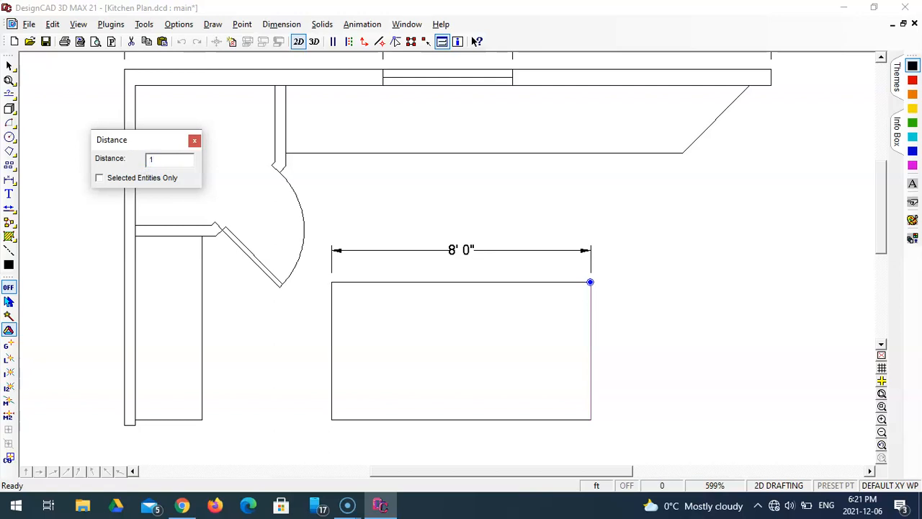
{"action": "key", "text": "Return"}
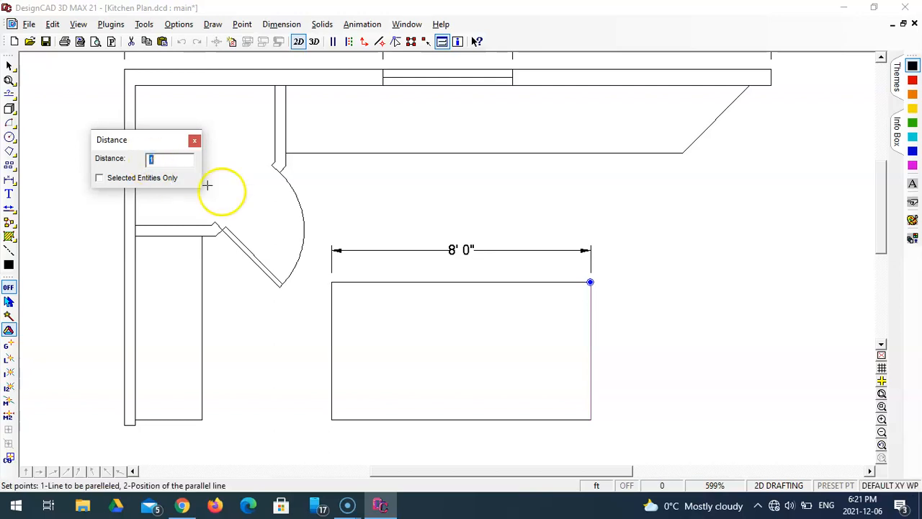
{"action": "left_click", "coordinate": [446, 417]}
{"action": "left_click", "coordinate": [453, 382]}
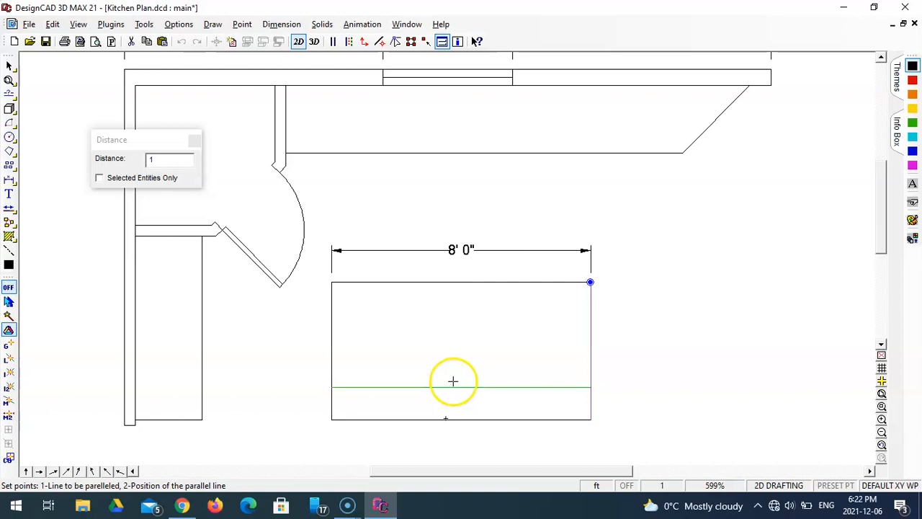
- Give the inner parallel line the Hidden line style with a line scale of 1
{"action": "double_click", "coordinate": [520, 389]}
{"action": "left_click", "coordinate": [520, 389]}
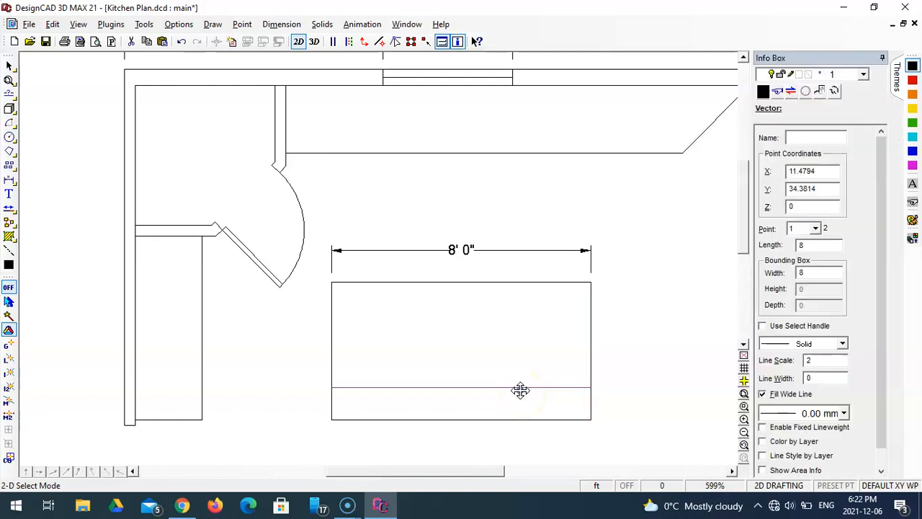
{"action": "left_click", "coordinate": [842, 343]}
{"action": "left_click", "coordinate": [851, 385]}
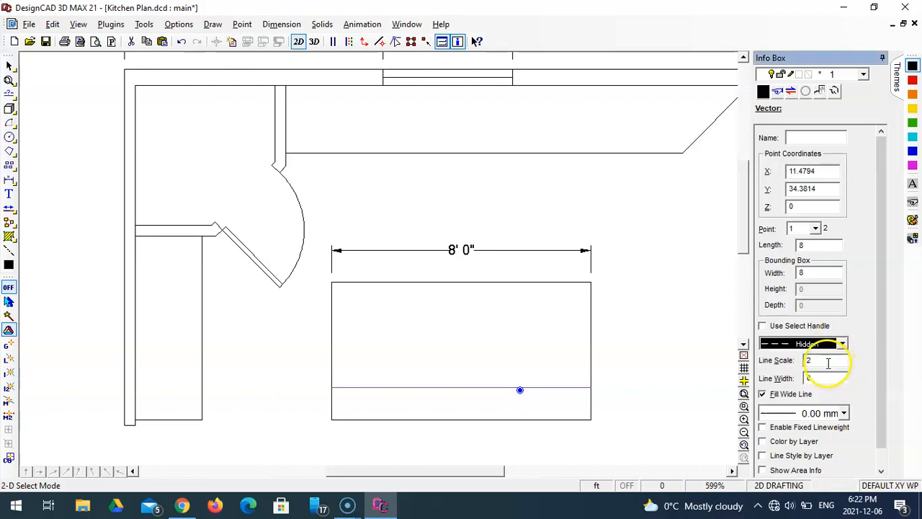
{"action": "left_click", "coordinate": [798, 361]}
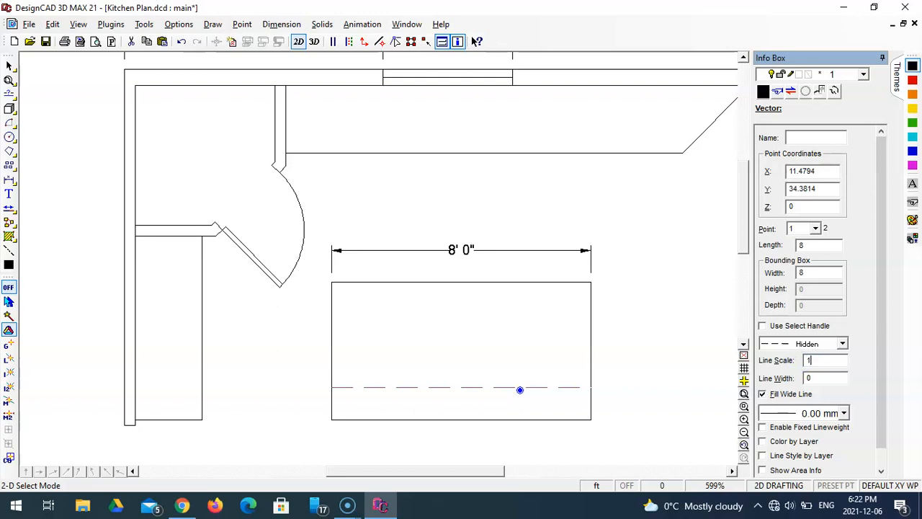
{"action": "left_click", "coordinate": [672, 400]}
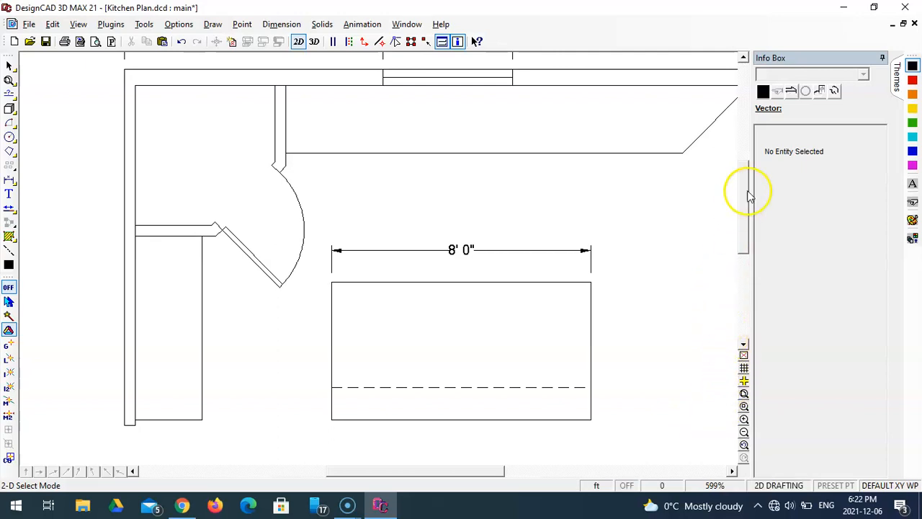
{"action": "left_click", "coordinate": [882, 57]}
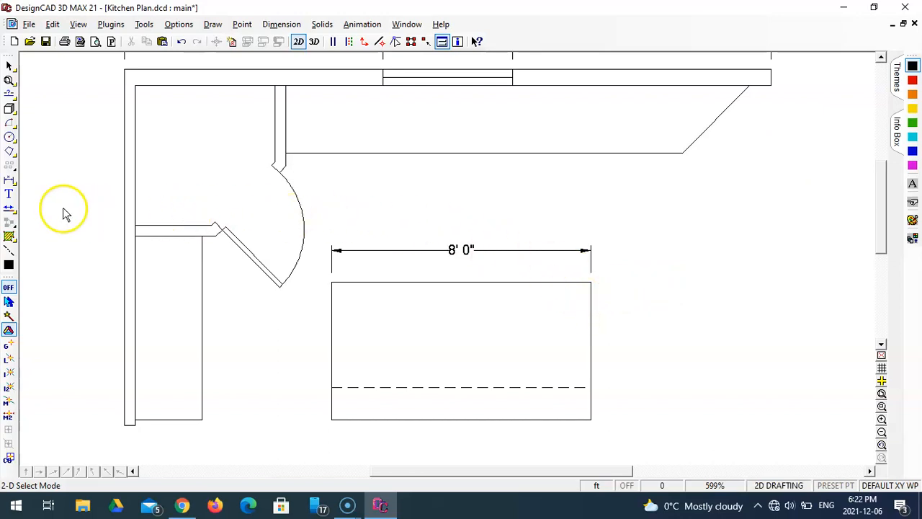
- Chamfer the upper-left corner of the central outline with both distances set to 8"
{"action": "left_click", "coordinate": [10, 209]}
{"action": "left_click_drag", "start_coordinate": [12, 208], "coordinate": [121, 224]}
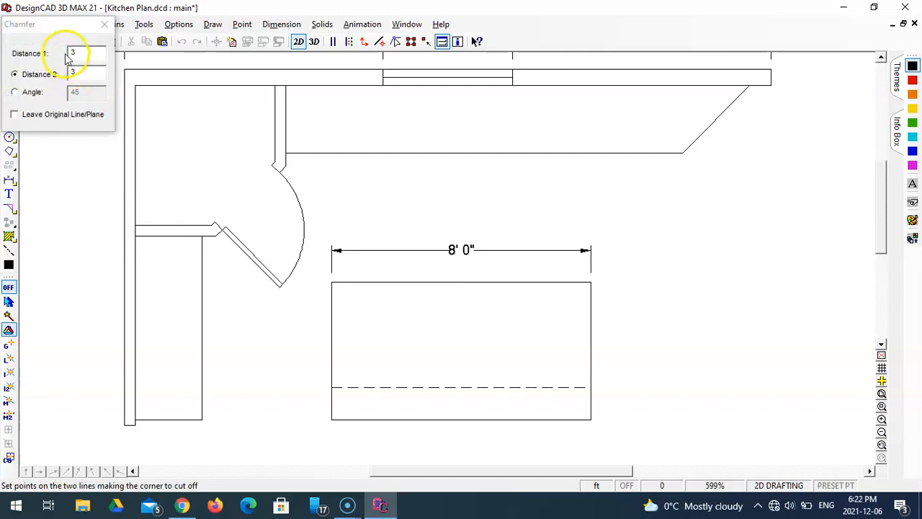
{"action": "mouse_move", "coordinate": [48, 26]}
{"action": "left_mouse_down"}
{"action": "mouse_move", "coordinate": [123, 64]}
{"action": "mouse_move", "coordinate": [301, 109]}
{"action": "mouse_move", "coordinate": [462, 124]}
{"action": "left_mouse_up"}
{"action": "left_click", "coordinate": [486, 148]}
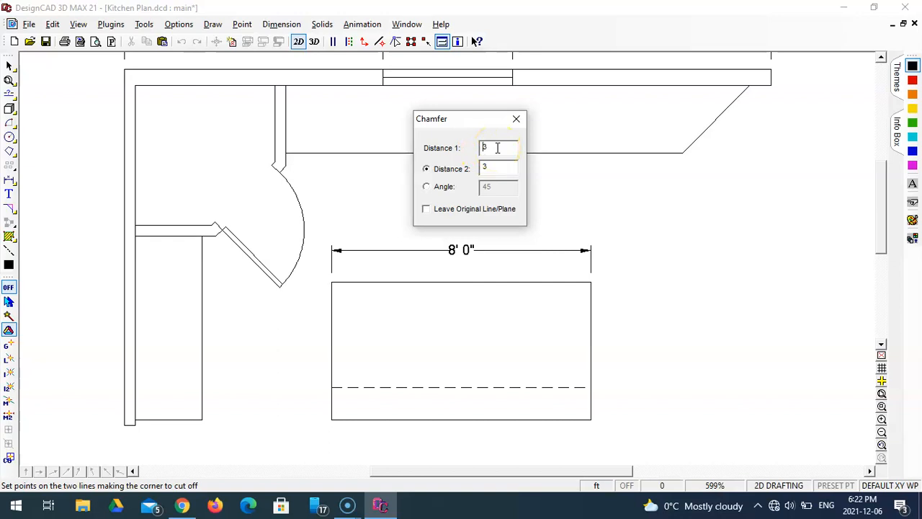
{"action": "left_click", "coordinate": [501, 147]}
{"action": "type", "text": "8"}
{"action": "left_click", "coordinate": [482, 168]}
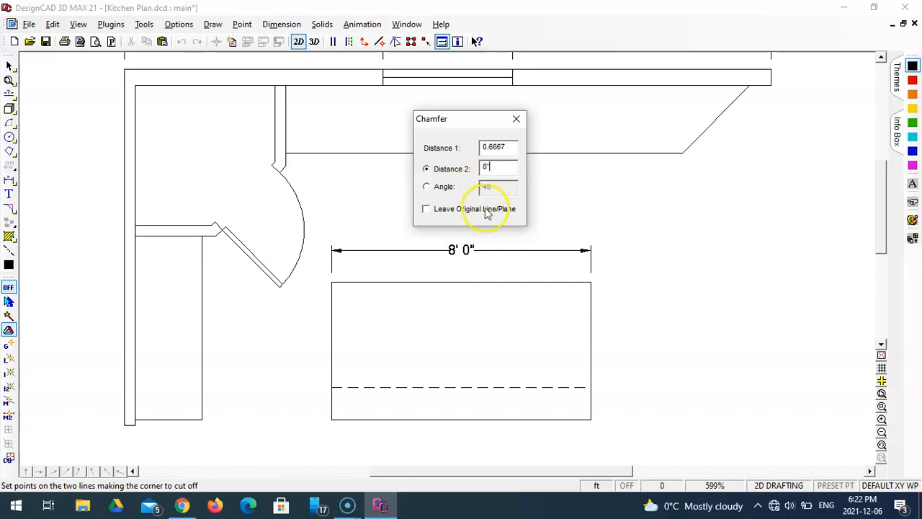
{"action": "key", "text": "Return"}
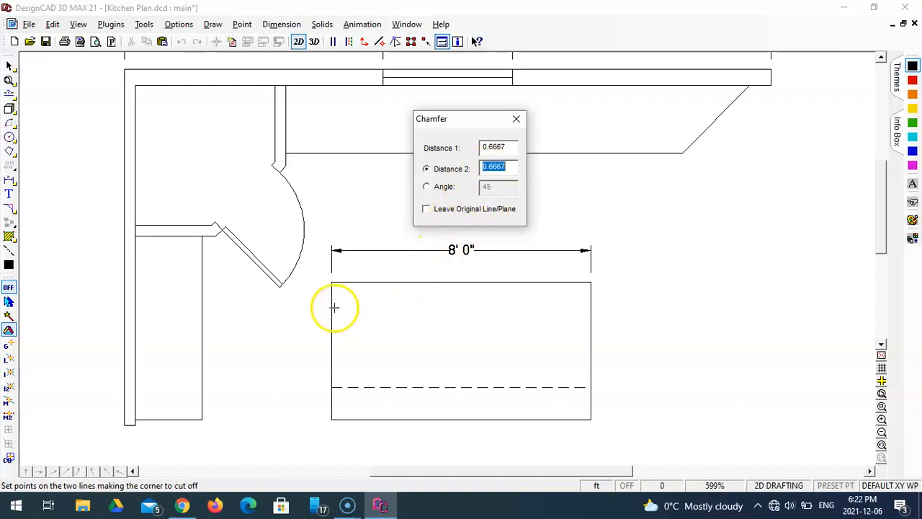
{"action": "left_click", "coordinate": [332, 308]}
{"action": "left_click", "coordinate": [367, 282]}
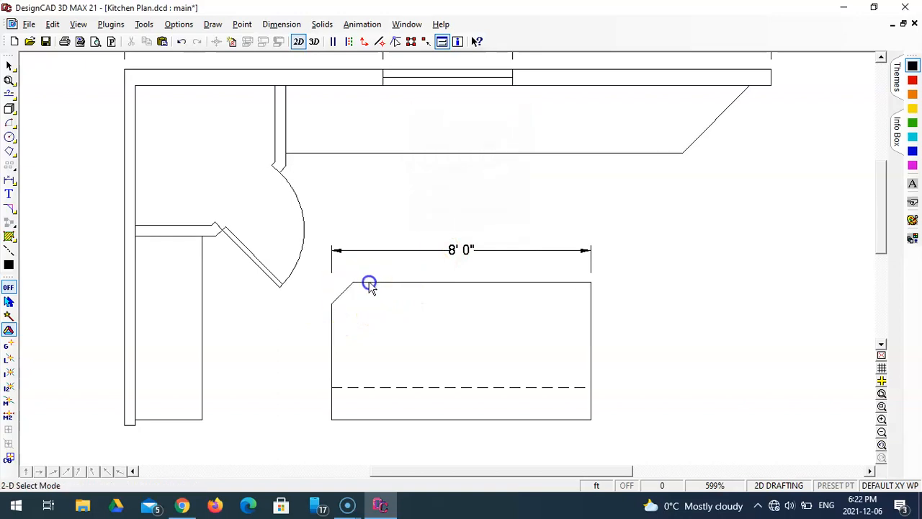
- Dimension the horizontal and vertical extents of the upper-left chamfer, placing one dimension above it and one to its left
{"action": "left_click", "coordinate": [10, 179]}
{"action": "left_click", "coordinate": [331, 302]}
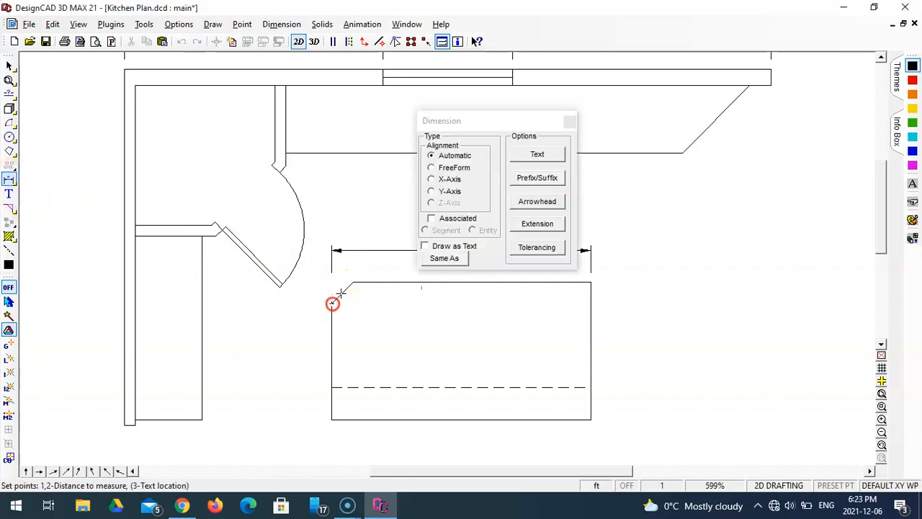
{"action": "left_click", "coordinate": [353, 283]}
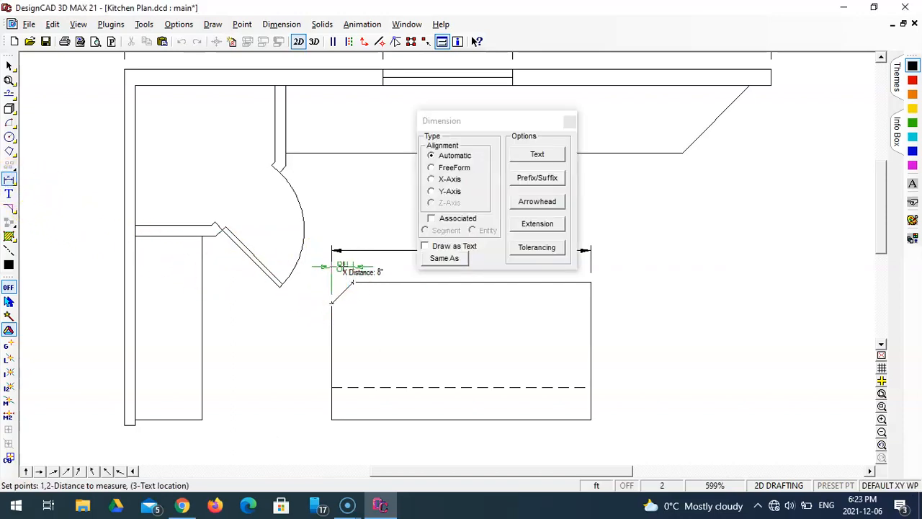
{"action": "left_click", "coordinate": [341, 266]}
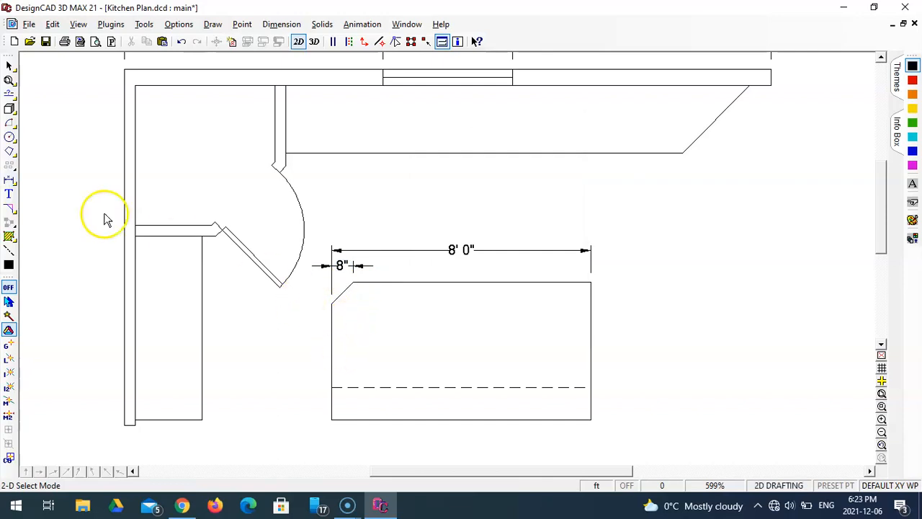
{"action": "left_click", "coordinate": [9, 182]}
{"action": "left_click", "coordinate": [331, 302]}
{"action": "left_click", "coordinate": [351, 282]}
{"action": "left_click", "coordinate": [318, 292]}
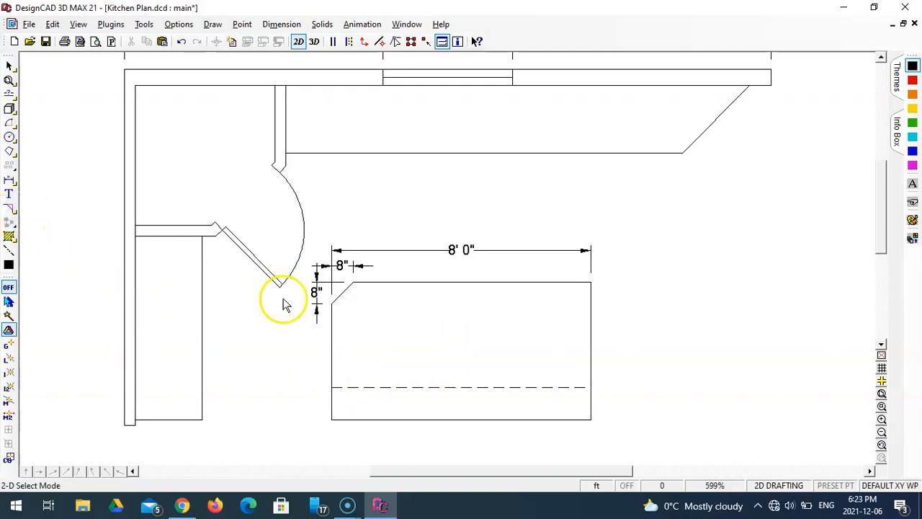
- Chamfer the upper-right corner of the central outline with the same 8" distances
{"action": "left_click", "coordinate": [9, 208]}
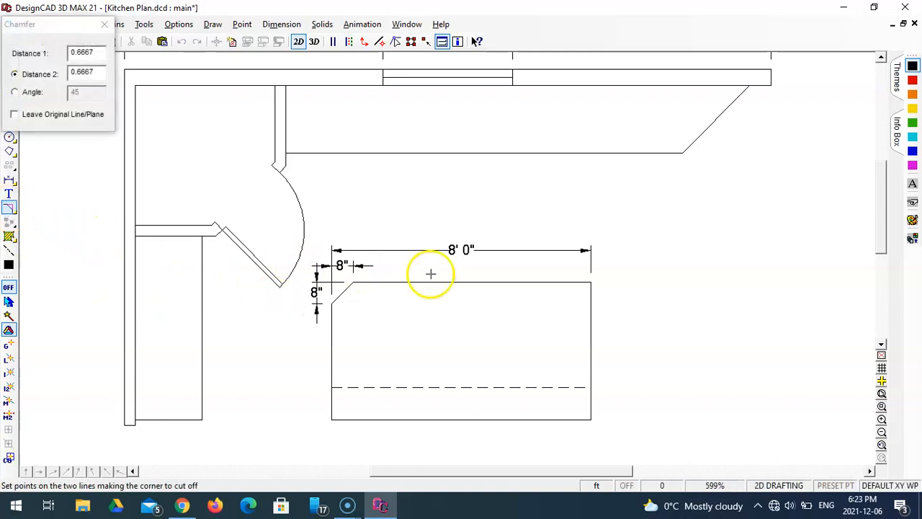
{"action": "left_click", "coordinate": [563, 282]}
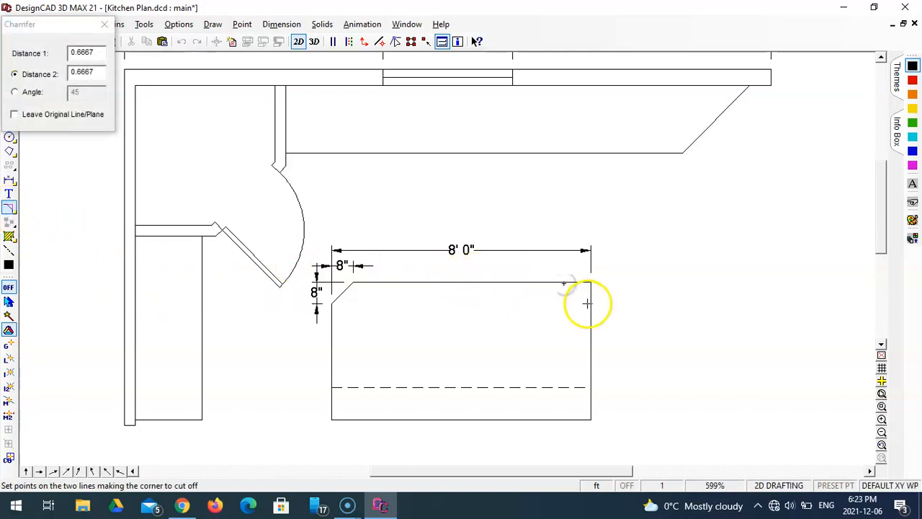
{"action": "left_click", "coordinate": [588, 304]}
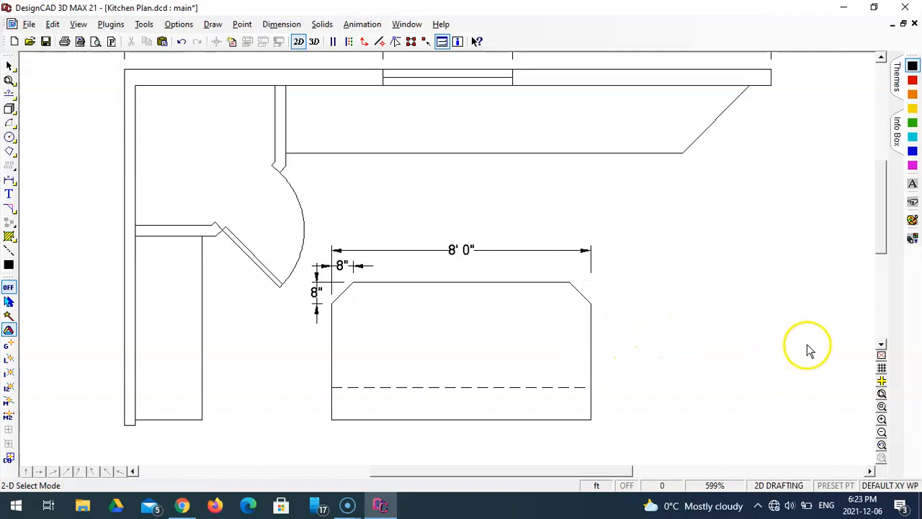
- Delete the three dimensions around the central outline and the three along the windowed wall
{"action": "left_click", "coordinate": [881, 394]}
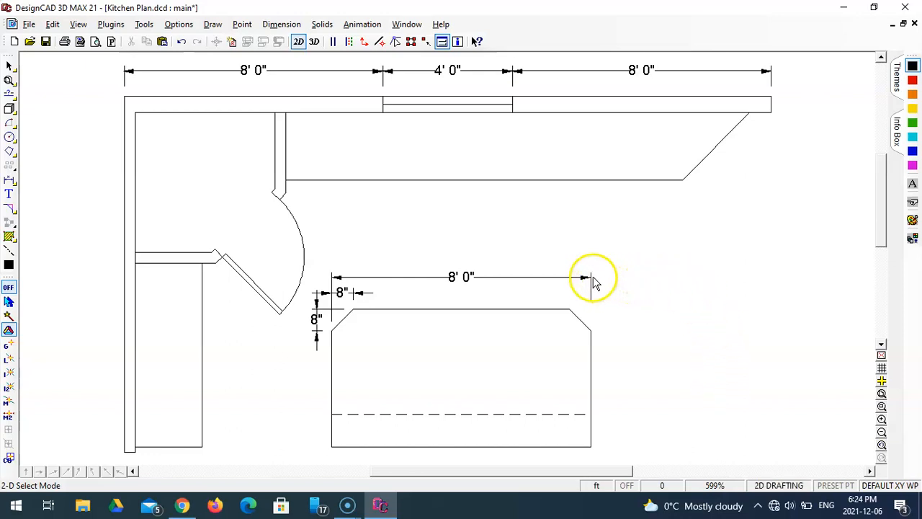
{"action": "left_click", "coordinate": [317, 319]}
{"action": "key", "text": "Delete"}
{"action": "left_click", "coordinate": [386, 277]}
{"action": "key", "text": "Delete"}
{"action": "left_click", "coordinate": [349, 293]}
{"action": "key", "text": "Delete"}
{"action": "left_click", "coordinate": [340, 72]}
{"action": "key", "text": "Delete"}
{"action": "left_click", "coordinate": [424, 69]}
{"action": "key", "text": "Delete"}
{"action": "left_click", "coordinate": [535, 69]}
{"action": "key", "text": "Delete"}
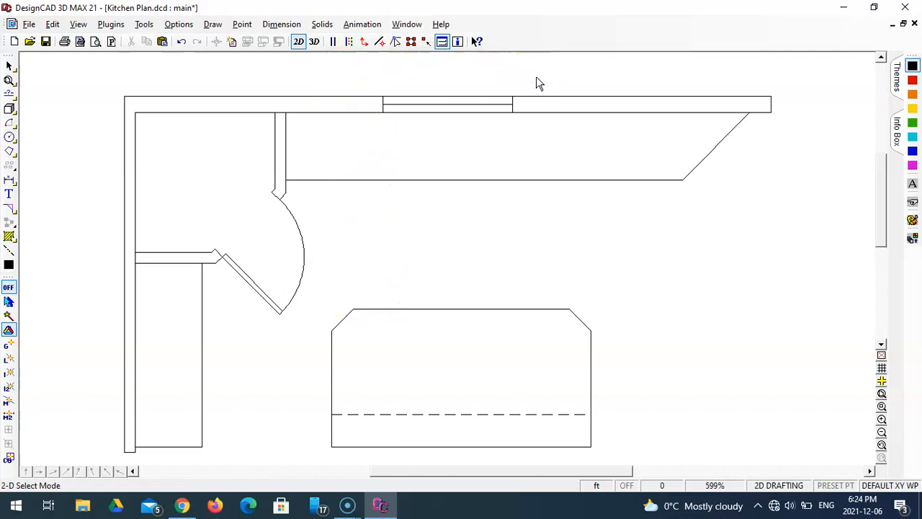
- Save the kitchen plan drawing under its existing file name
{"action": "left_click", "coordinate": [30, 24]}
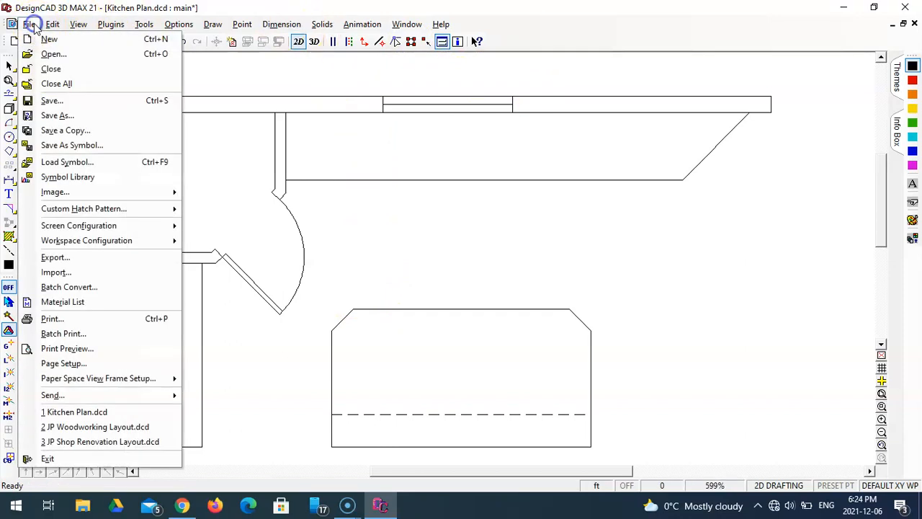
{"action": "left_click", "coordinate": [60, 100]}
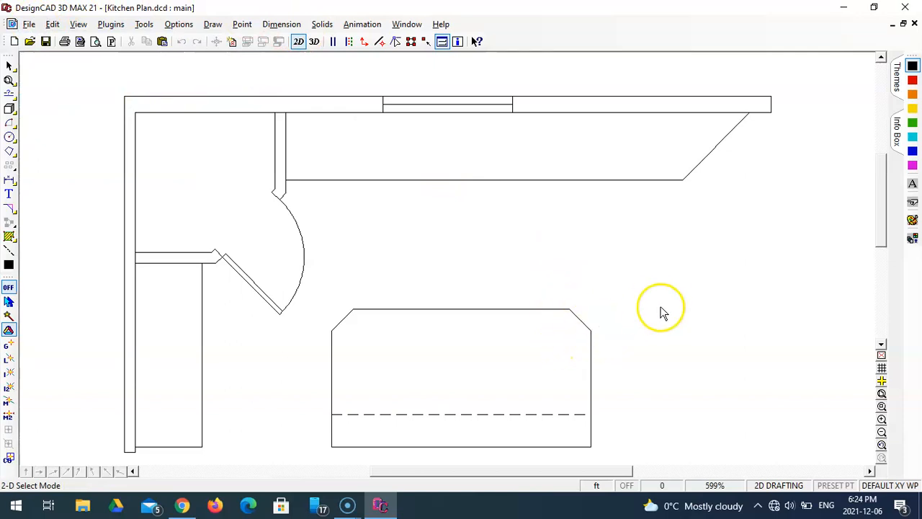
{"action": "scroll", "coordinate": [676, 312], "scroll_direction": "down", "scroll_amount": 1}
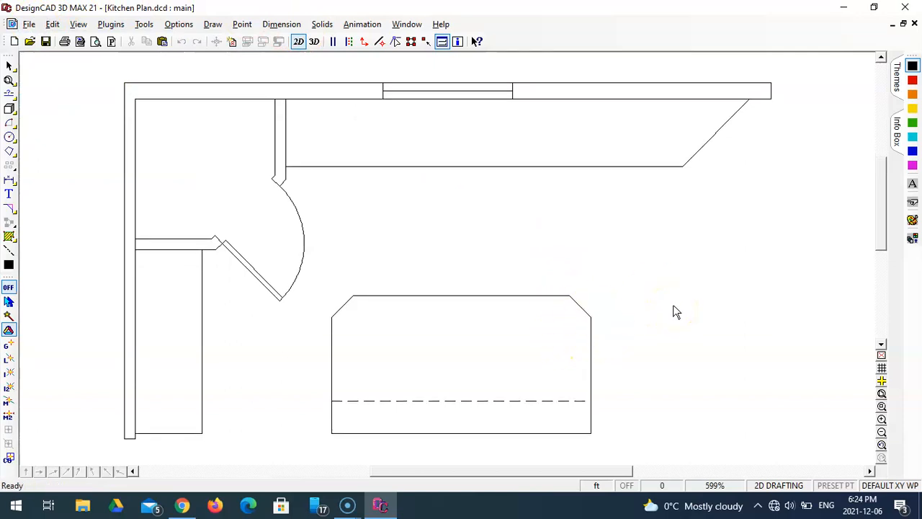